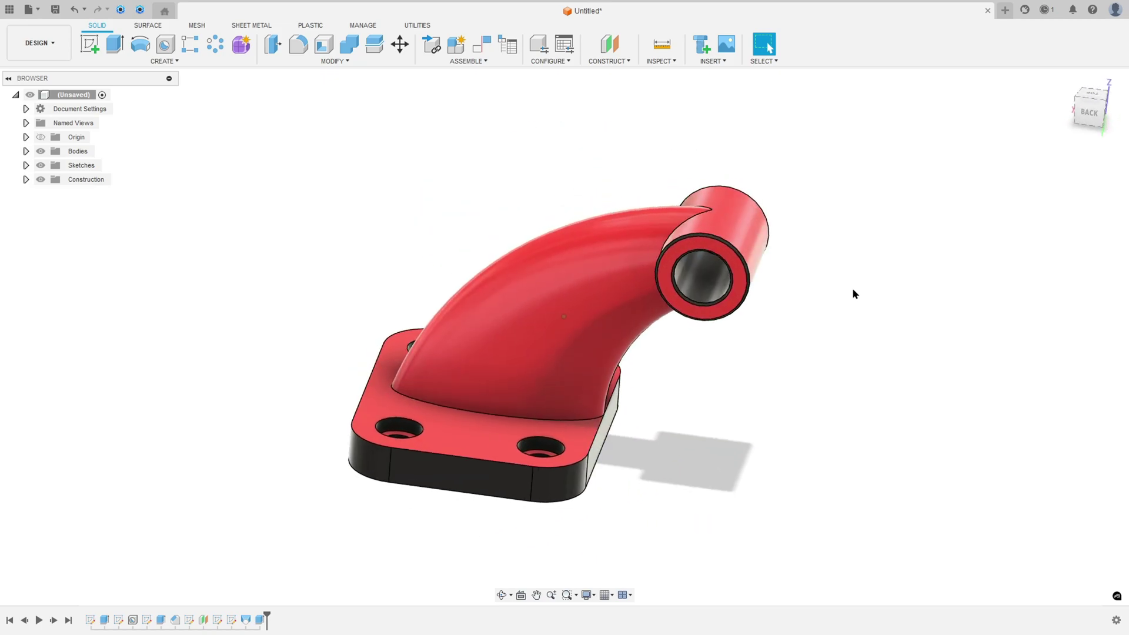
Return the bracket to the home view and replay its feature history from the timeline start
{"action": "key", "text": "F6"}
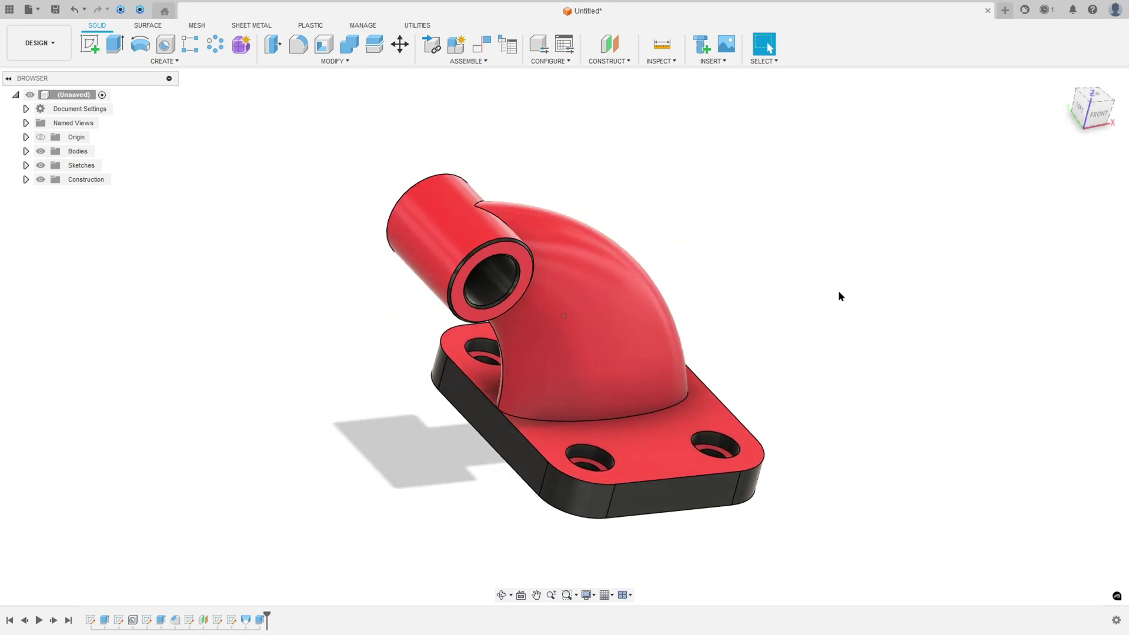
{"action": "left_click", "coordinate": [39, 620]}
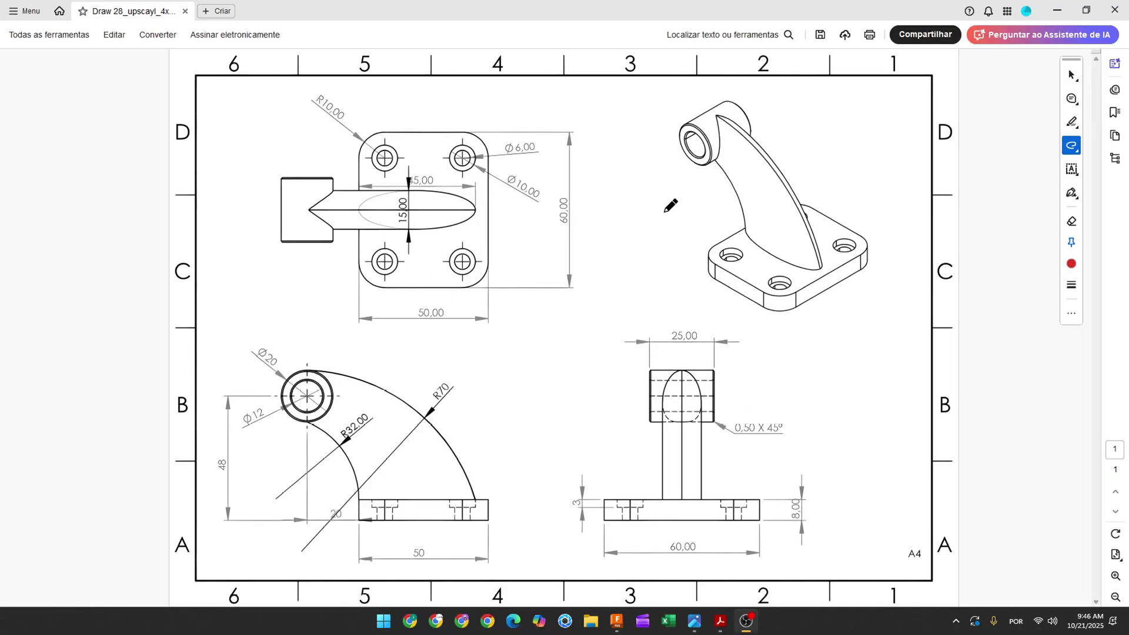
Mark the 3-D and plate views in red and strike through the 50,00, 60,00, R10,00 and 8,00 dimensions
{"action": "mouse_move", "coordinate": [665, 212]}
{"action": "left_mouse_down"}
{"action": "mouse_move", "coordinate": [699, 202]}
{"action": "mouse_move", "coordinate": [709, 207]}
{"action": "mouse_move", "coordinate": [701, 219]}
{"action": "left_mouse_up"}
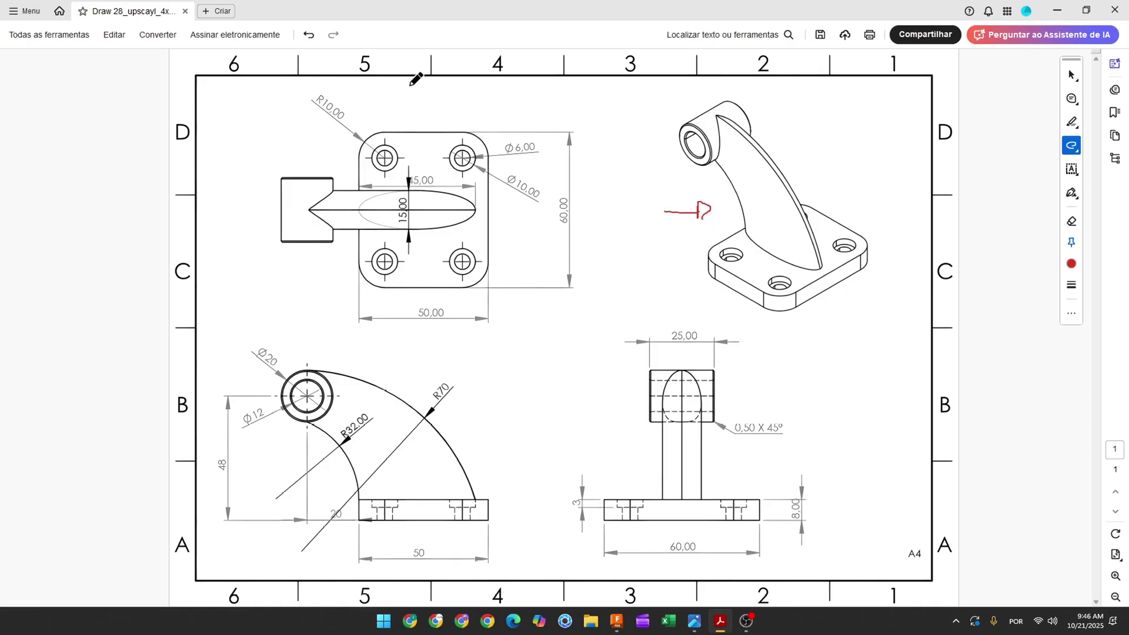
{"action": "mouse_move", "coordinate": [410, 82]}
{"action": "left_mouse_down"}
{"action": "mouse_move", "coordinate": [424, 110]}
{"action": "mouse_move", "coordinate": [414, 119]}
{"action": "left_mouse_up"}
{"action": "left_click_drag", "start_coordinate": [415, 312], "coordinate": [458, 315]}
{"action": "left_click_drag", "start_coordinate": [563, 199], "coordinate": [565, 226]}
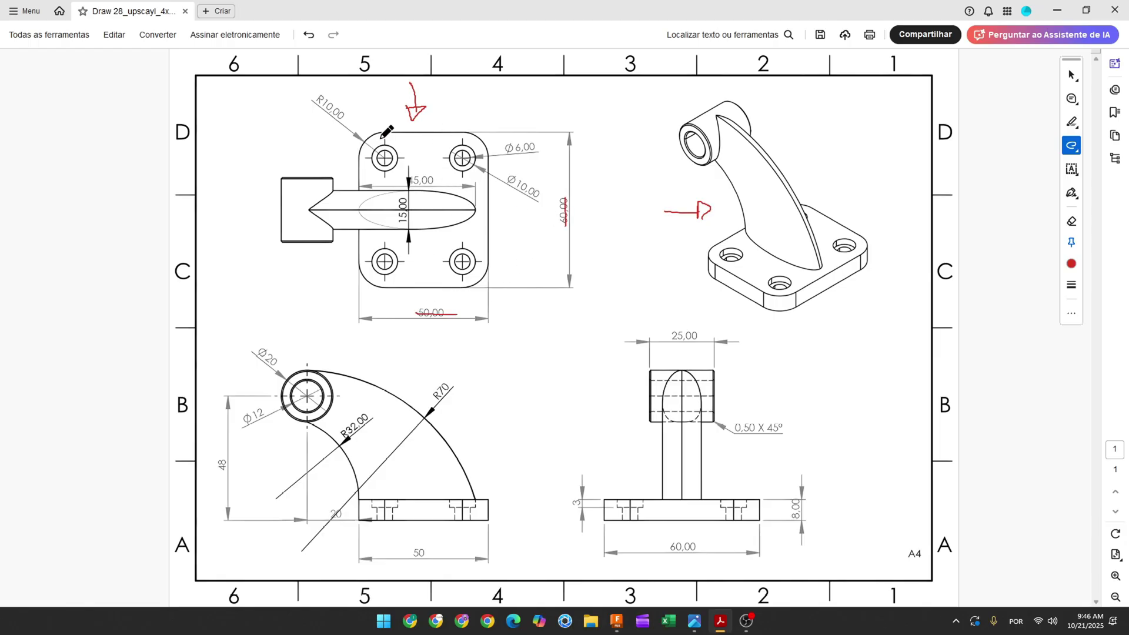
{"action": "left_click_drag", "start_coordinate": [362, 147], "coordinate": [360, 154]}
{"action": "left_click_drag", "start_coordinate": [316, 97], "coordinate": [343, 115]}
{"action": "mouse_move", "coordinate": [797, 498]}
{"action": "left_mouse_down"}
{"action": "mouse_move", "coordinate": [795, 535]}
{"action": "mouse_move", "coordinate": [789, 500]}
{"action": "left_mouse_up"}
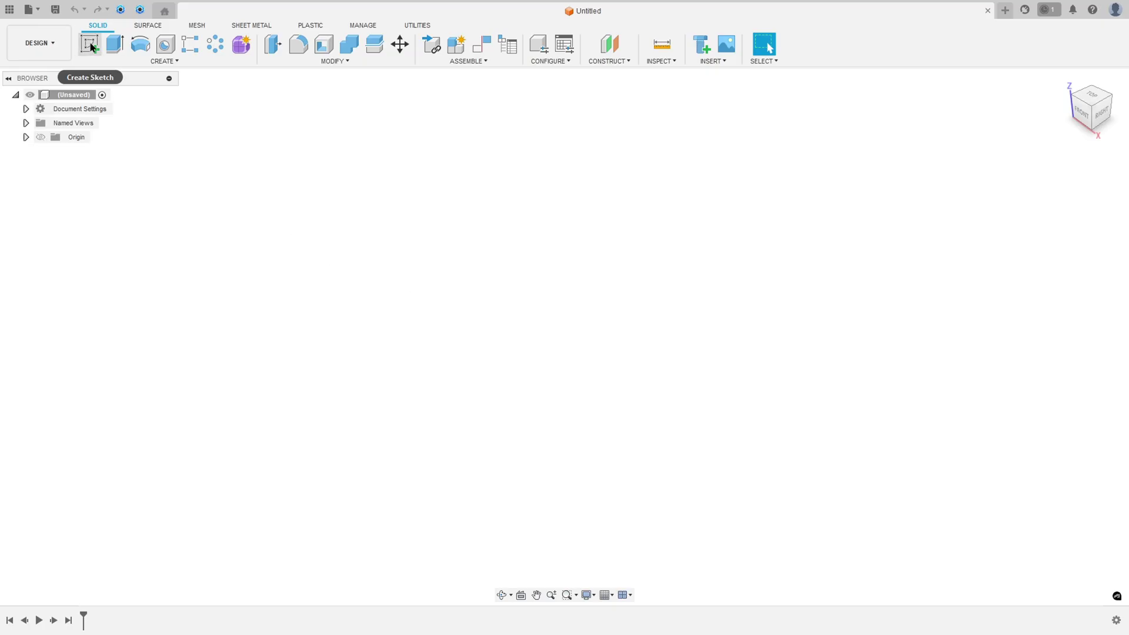
Sketch a 60 × 50 mm center rectangle at the origin on the horizontal plane
{"action": "left_click", "coordinate": [91, 46]}
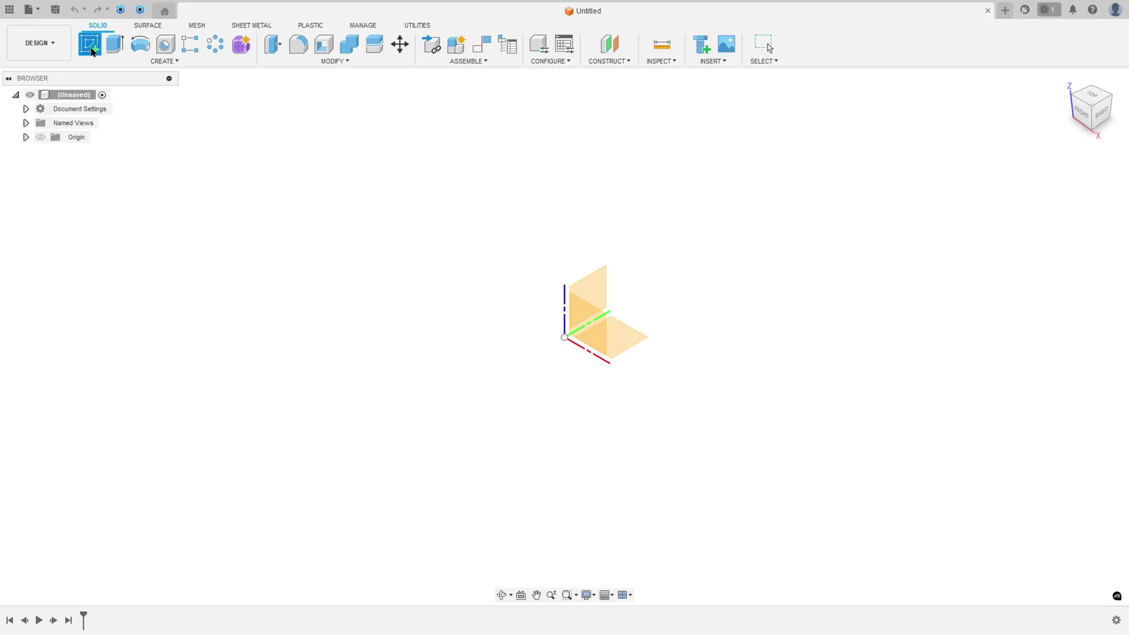
{"action": "left_click", "coordinate": [622, 334]}
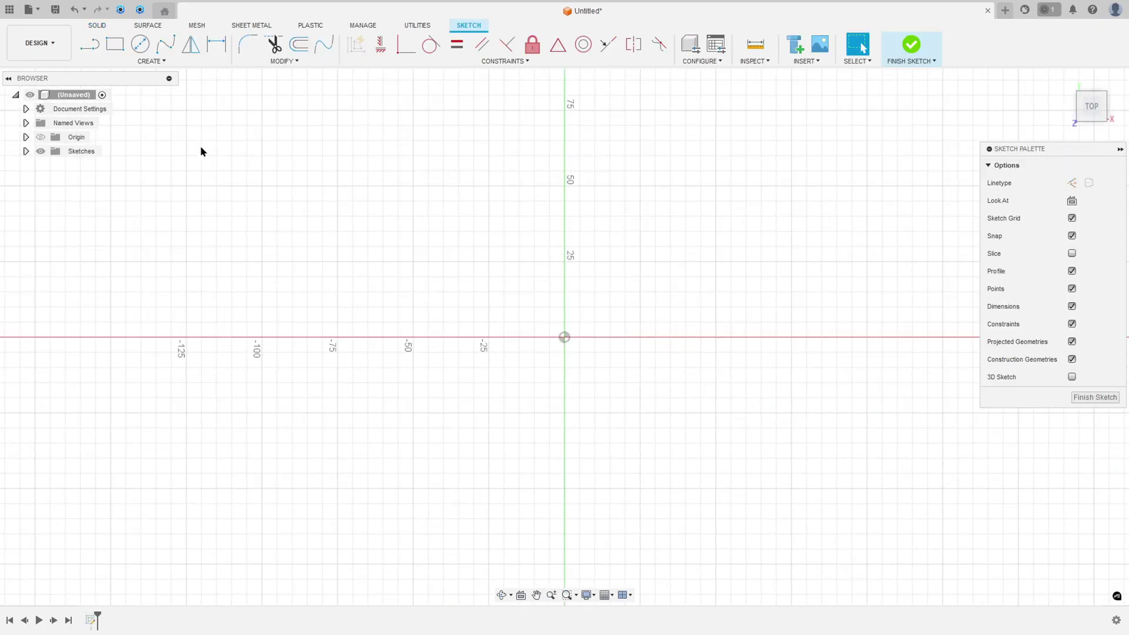
{"action": "left_click", "coordinate": [115, 44]}
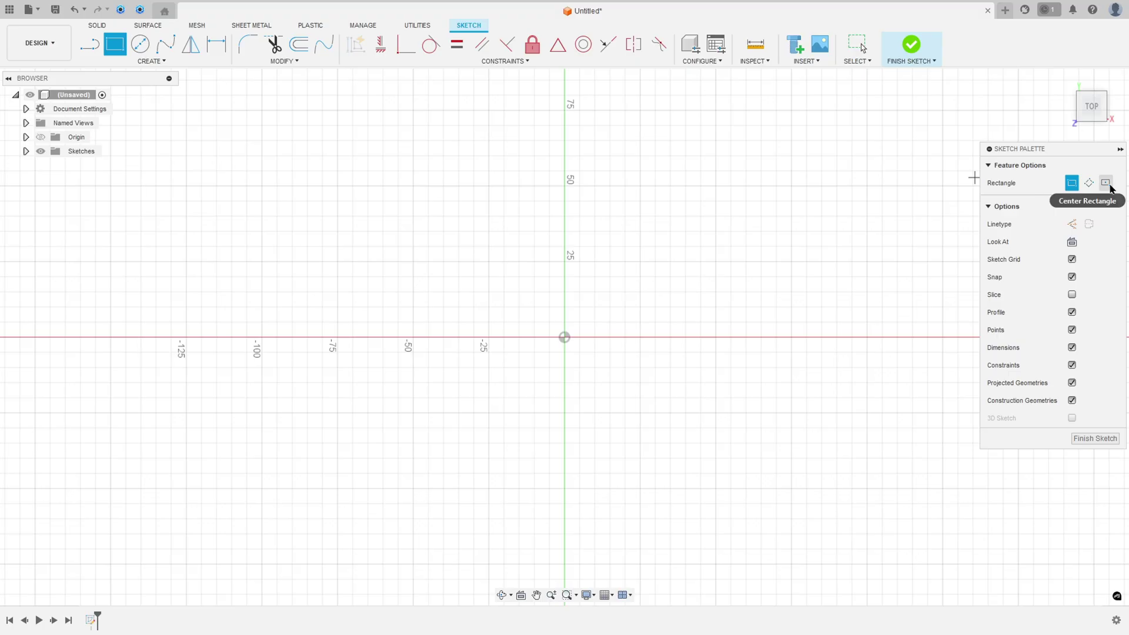
{"action": "left_click", "coordinate": [1105, 183]}
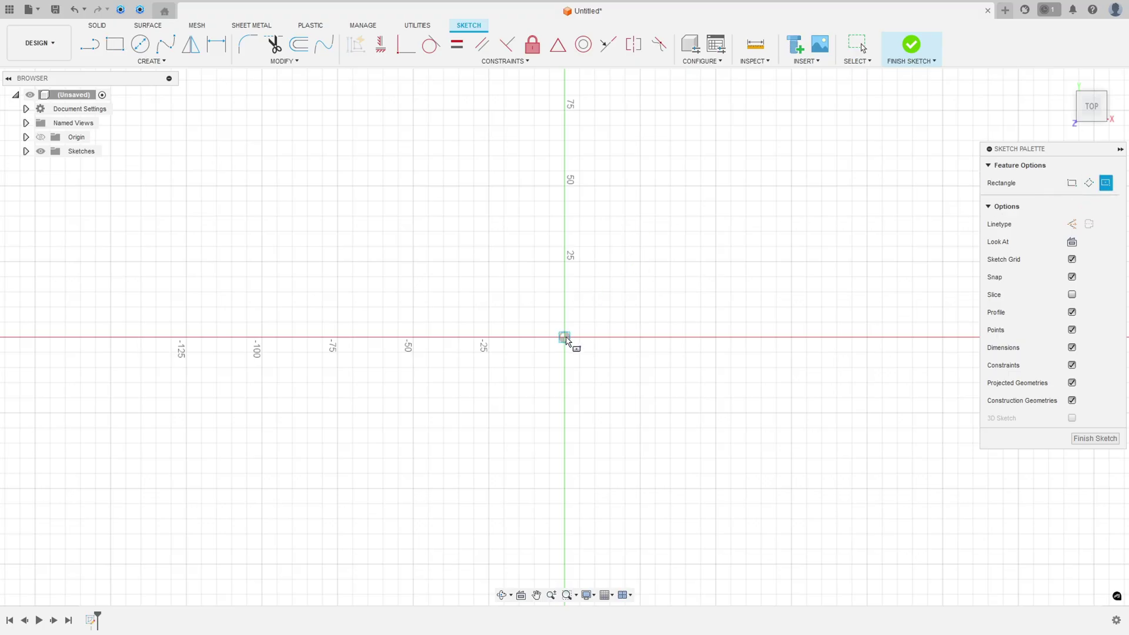
{"action": "left_click", "coordinate": [563, 337]}
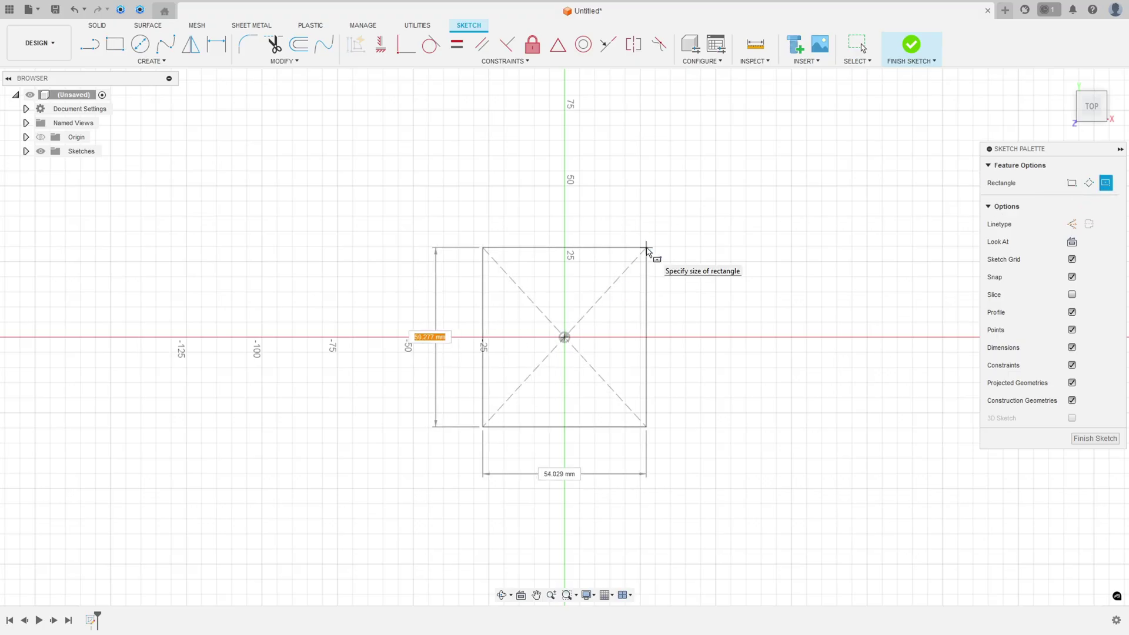
{"action": "type", "text": "60"}
{"action": "key", "text": "Tab"}
{"action": "type", "text": "50"}
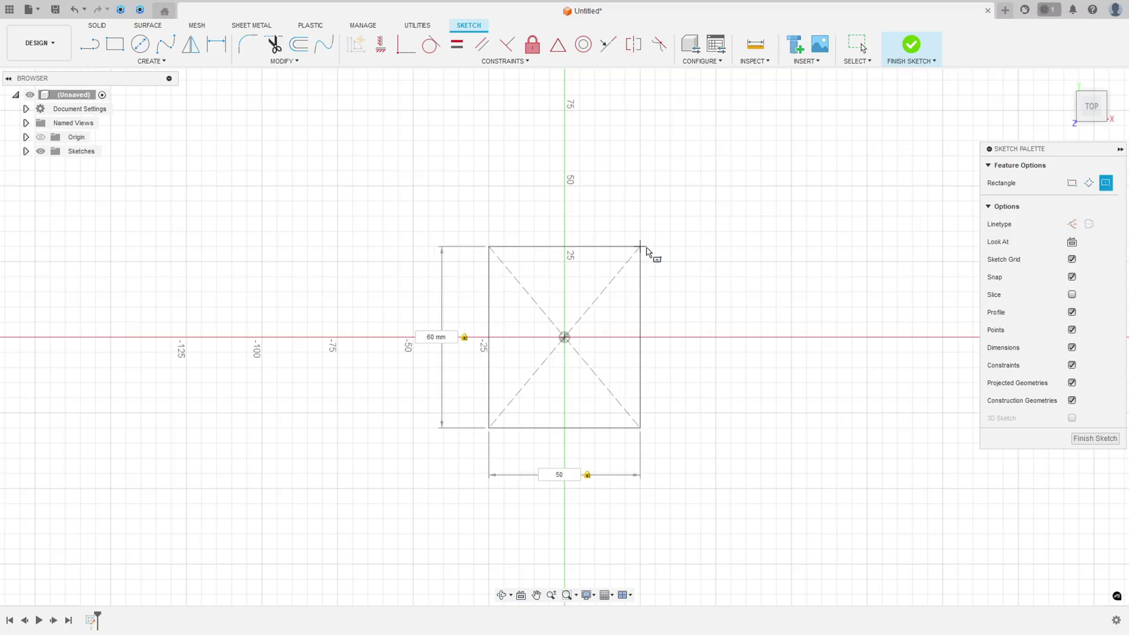
{"action": "key", "text": "Return"}
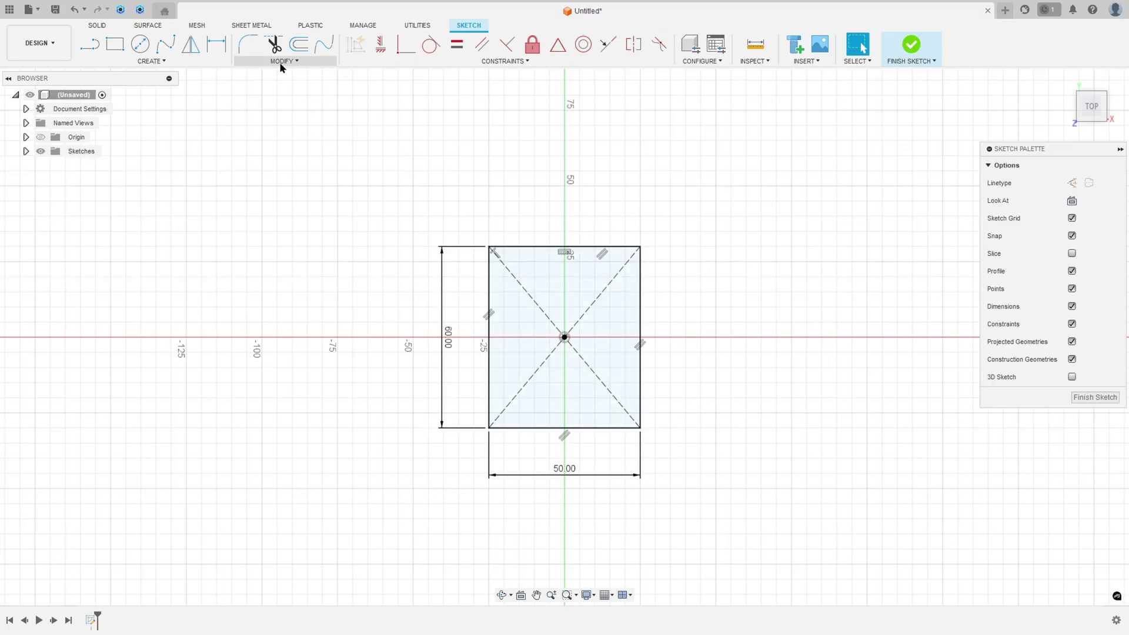
Fillet the rectangle's top-left, top-right, bottom-right and bottom-left corners with 10 mm radius
{"action": "left_click", "coordinate": [246, 45]}
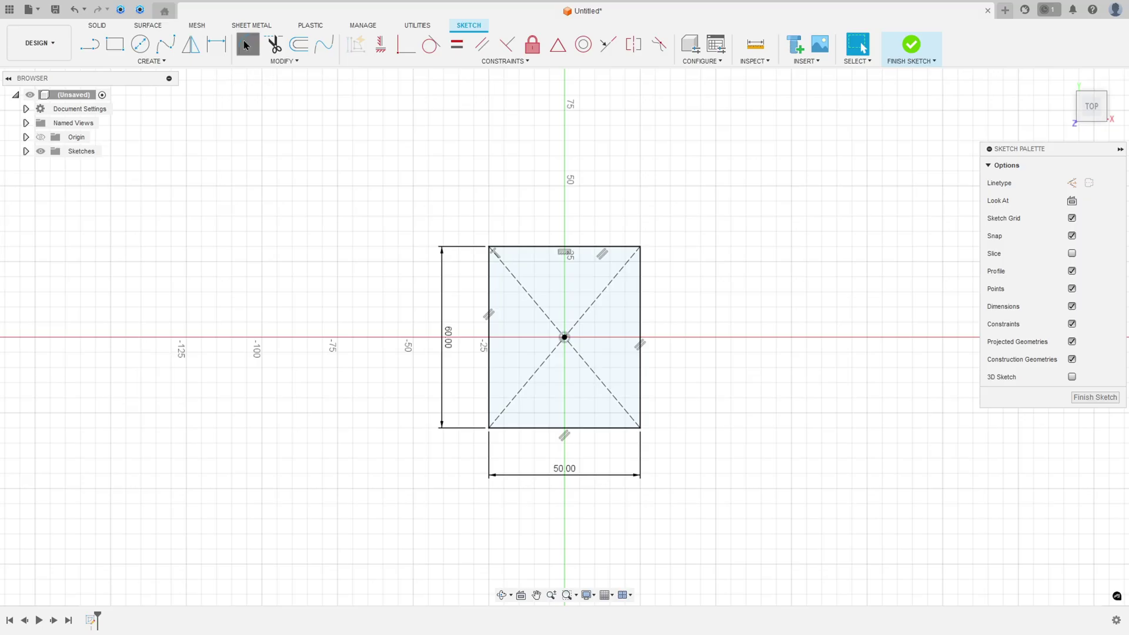
{"action": "left_click", "coordinate": [489, 262]}
{"action": "left_click", "coordinate": [506, 247]}
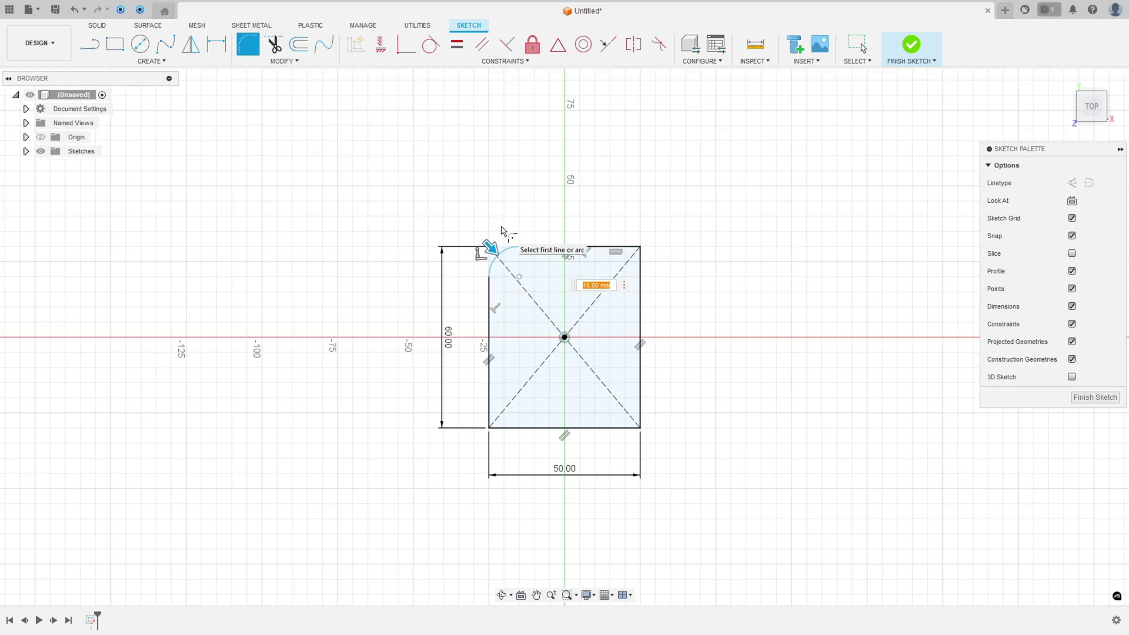
{"action": "type", "text": "10"}
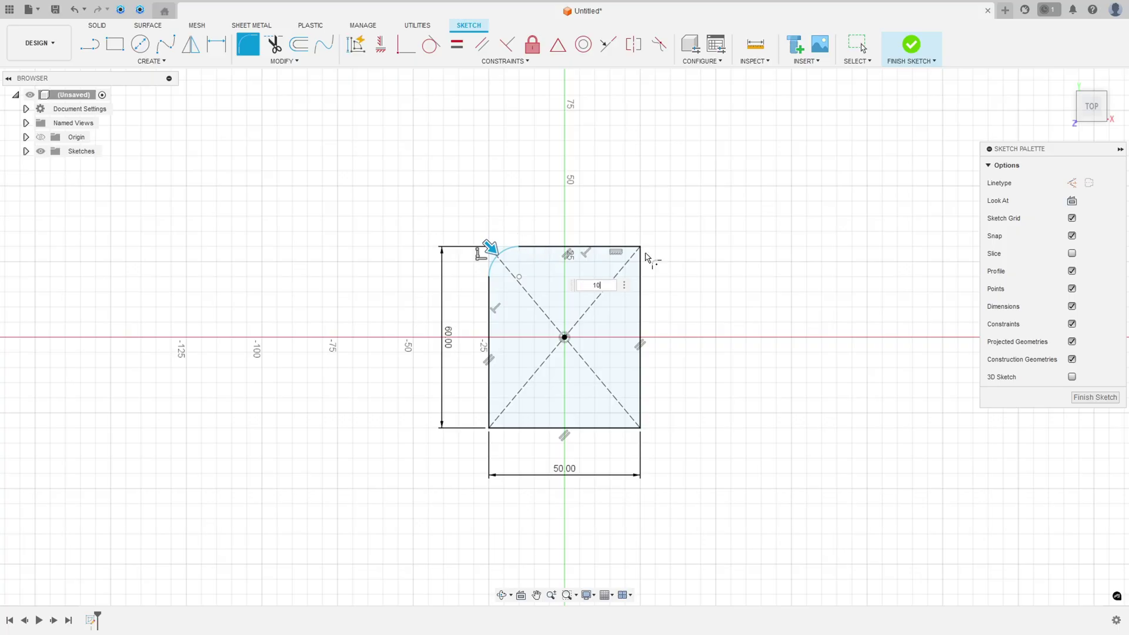
{"action": "left_click", "coordinate": [637, 249]}
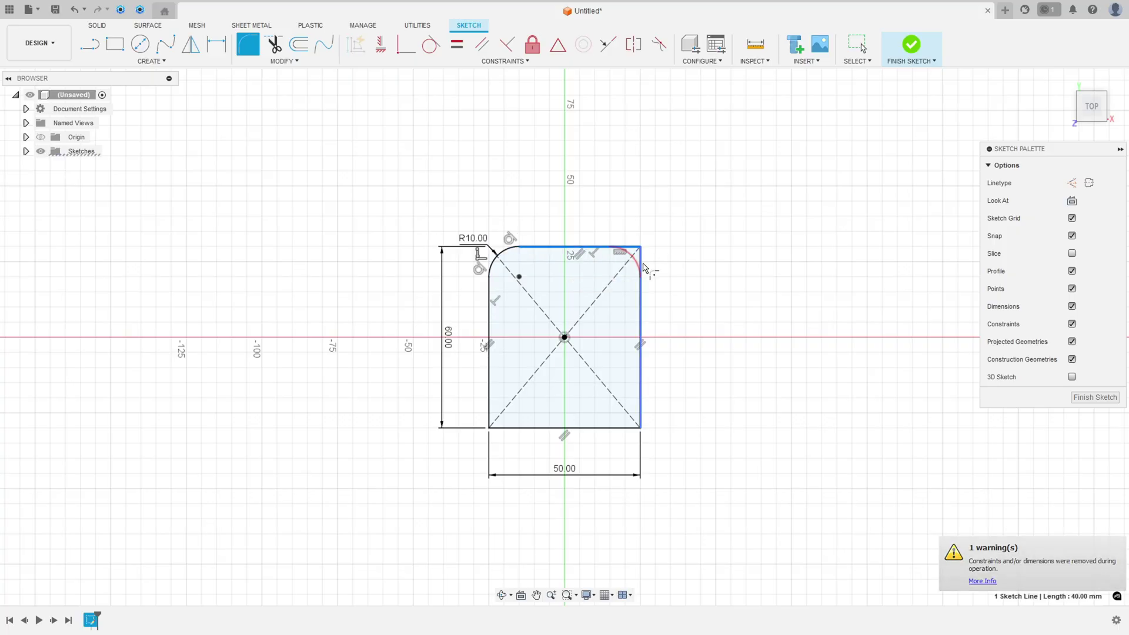
{"action": "left_click", "coordinate": [632, 422]}
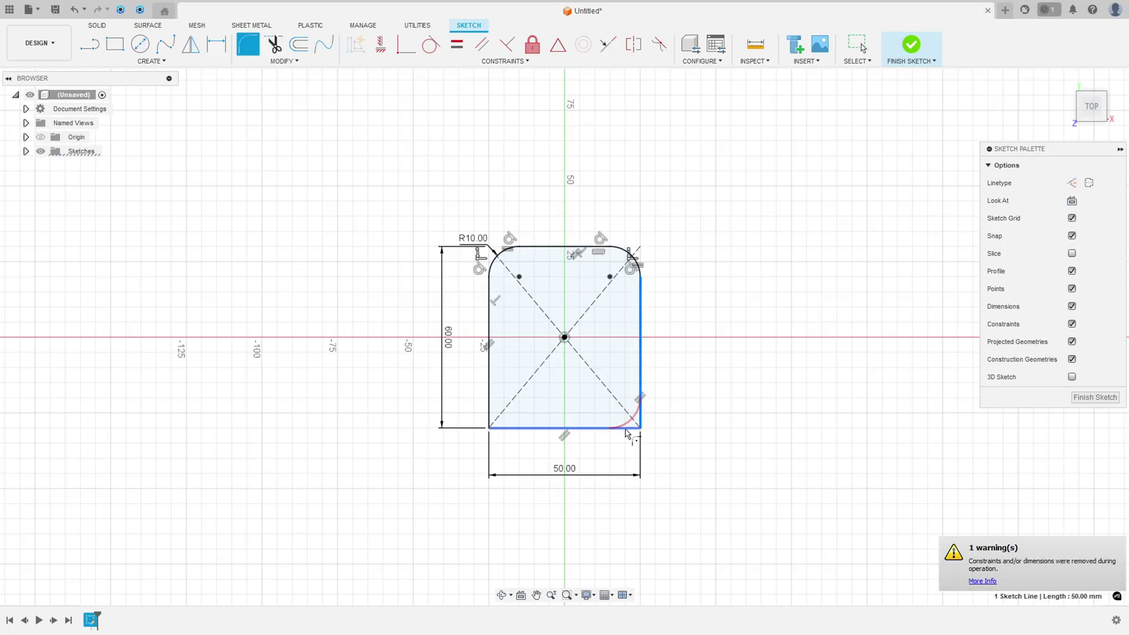
{"action": "left_click", "coordinate": [489, 421]}
{"action": "key", "text": "Escape"}
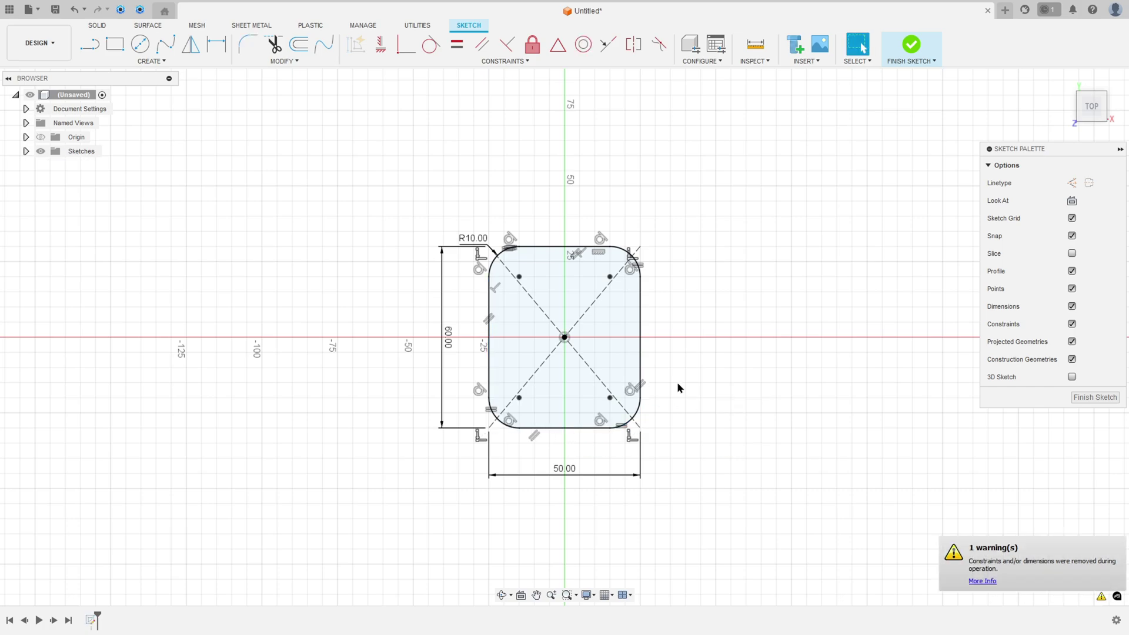
Finish the sketch and extrude the rounded profile 8 mm as a new body
{"action": "left_click", "coordinate": [912, 51]}
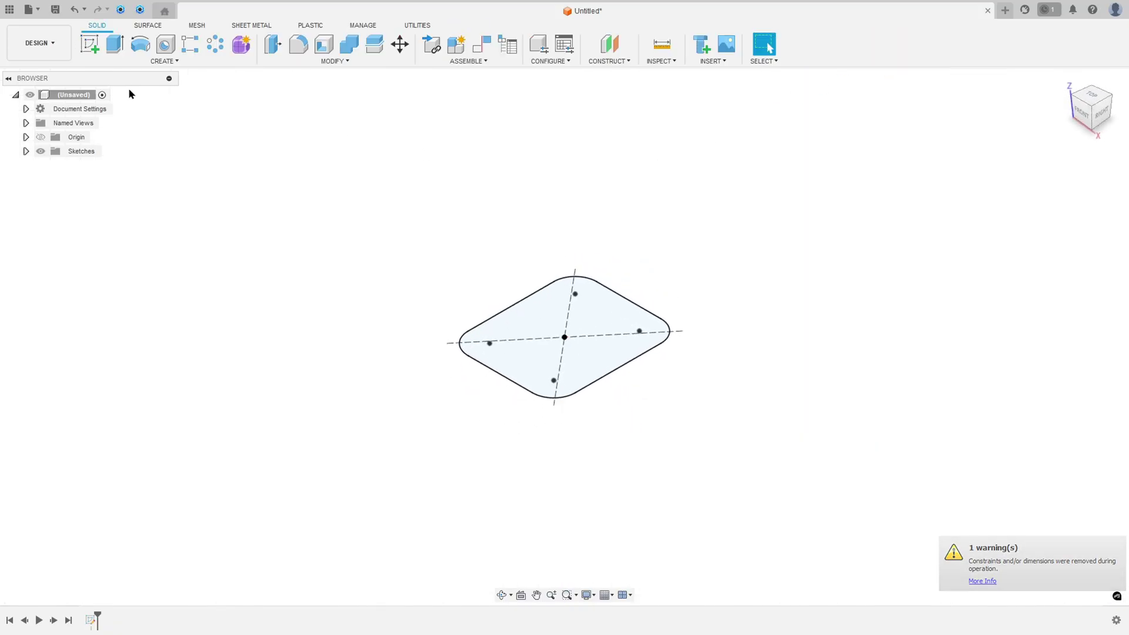
{"action": "left_click", "coordinate": [114, 47]}
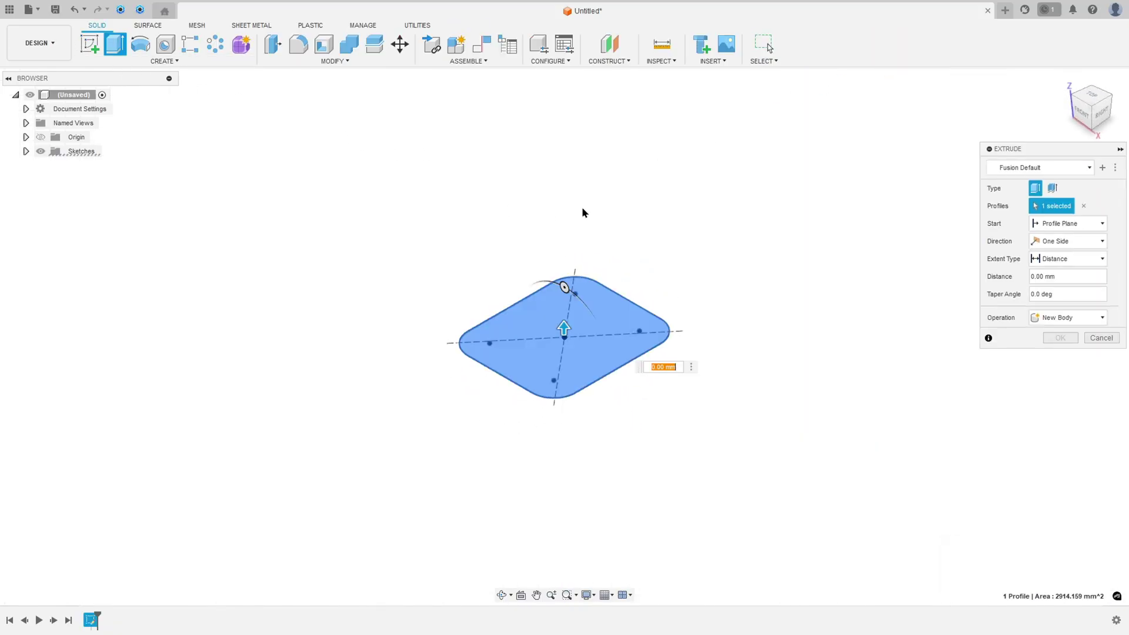
{"action": "type", "text": "8"}
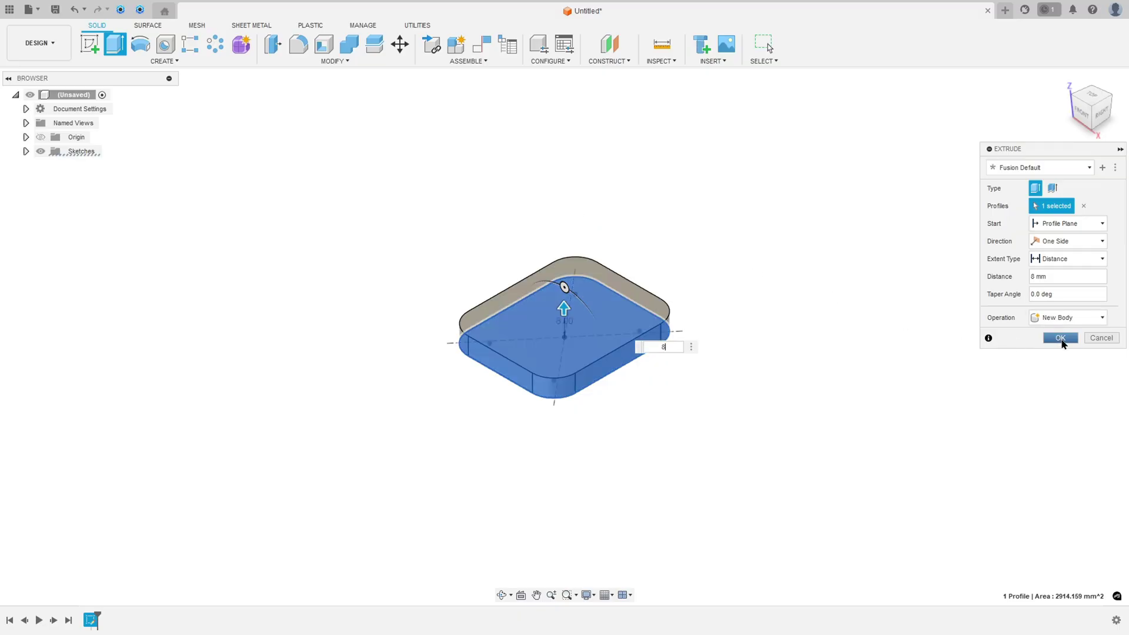
{"action": "left_click", "coordinate": [1061, 338]}
{"action": "scroll", "coordinate": [738, 305], "scroll_direction": "up", "scroll_amount": 5}
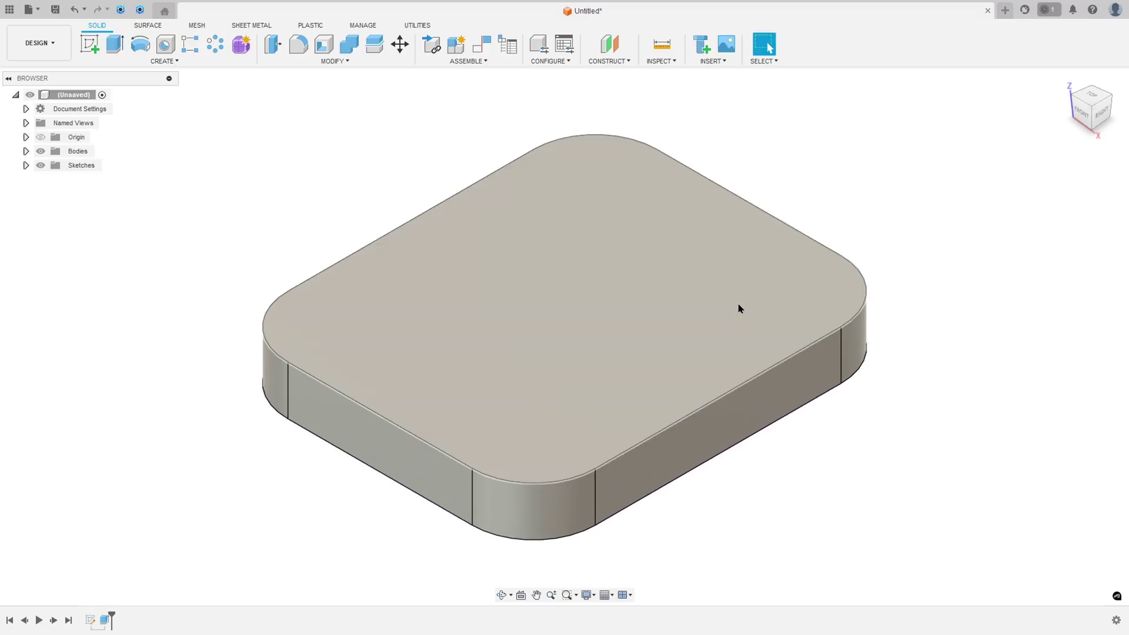
{"action": "middle_click_drag", "start_coordinate": [739, 305], "coordinate": [743, 307], "text": "shift"}
In the PDF, flag the plate's holes in red, strike through Ø10,00 and Ø6,00, and tick the 3 depth
{"action": "key", "text": "F6"}
{"action": "key", "text": "alt+Tab"}
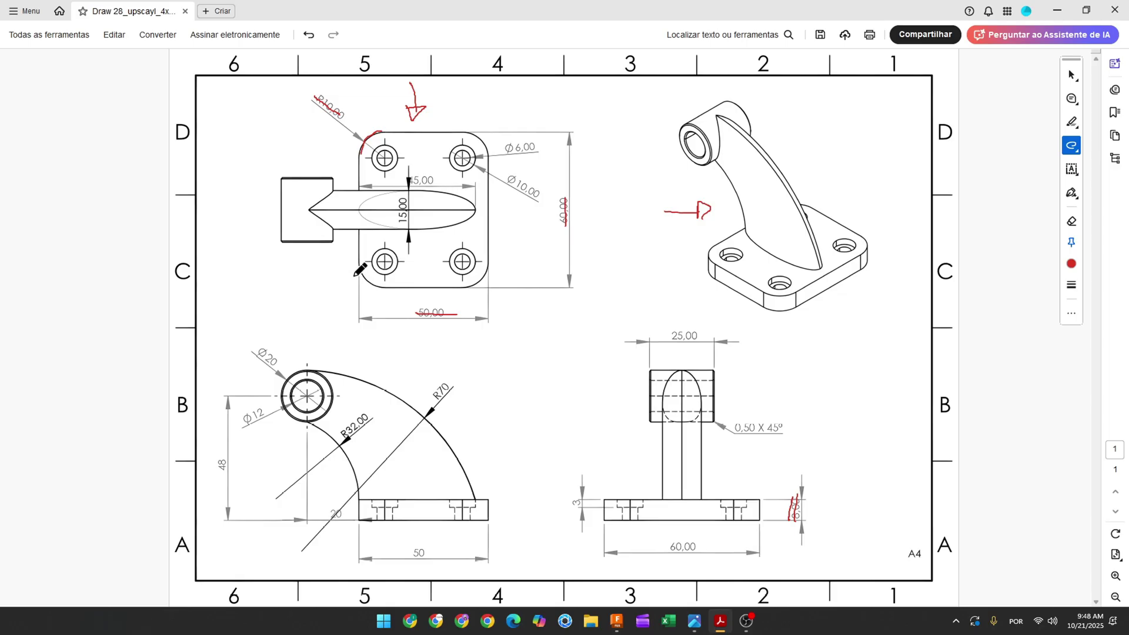
{"action": "mouse_move", "coordinate": [355, 259]}
{"action": "left_mouse_down"}
{"action": "mouse_move", "coordinate": [342, 259]}
{"action": "mouse_move", "coordinate": [361, 265]}
{"action": "left_mouse_up"}
{"action": "left_click_drag", "start_coordinate": [365, 158], "coordinate": [372, 159]}
{"action": "left_click_drag", "start_coordinate": [444, 155], "coordinate": [451, 156]}
{"action": "left_click_drag", "start_coordinate": [509, 177], "coordinate": [536, 195]}
{"action": "left_click_drag", "start_coordinate": [575, 499], "coordinate": [575, 512]}
{"action": "left_click_drag", "start_coordinate": [501, 151], "coordinate": [536, 144]}
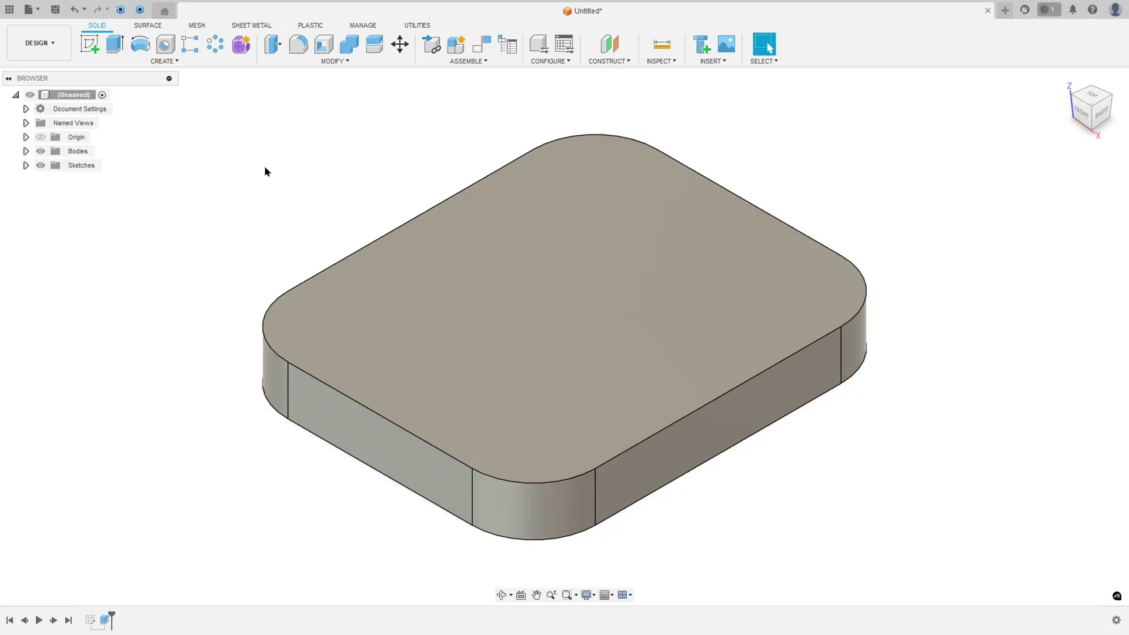
Start a sketch on the plate's top face and project the plate body's outline into it
{"action": "left_click", "coordinate": [90, 43]}
{"action": "left_click", "coordinate": [483, 298]}
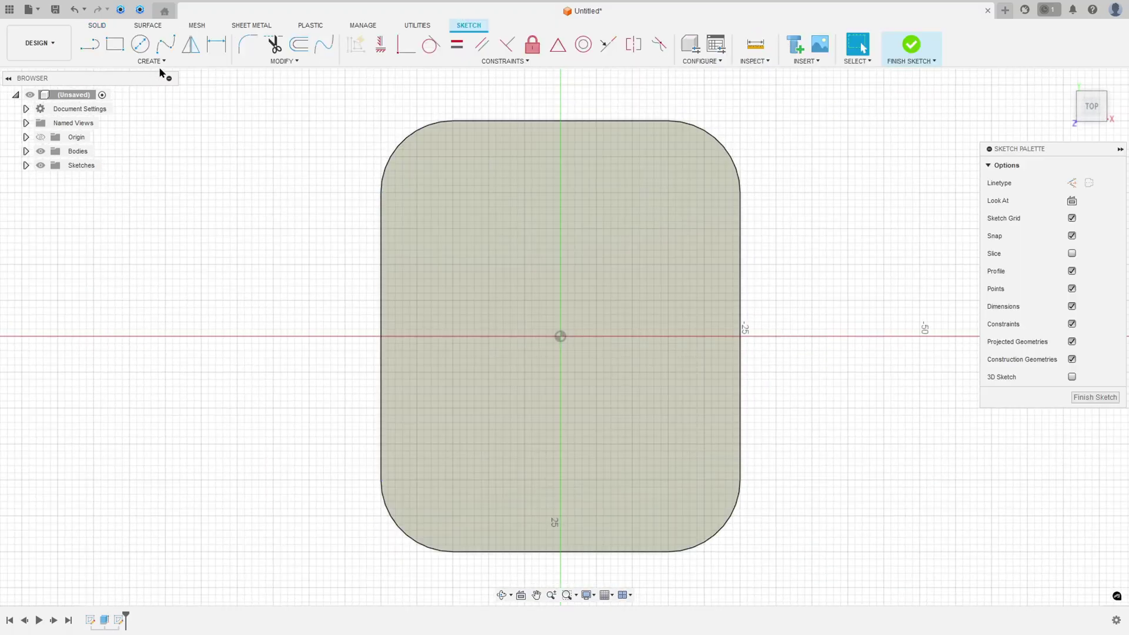
{"action": "left_click", "coordinate": [159, 64]}
{"action": "mouse_move", "coordinate": [156, 238]}
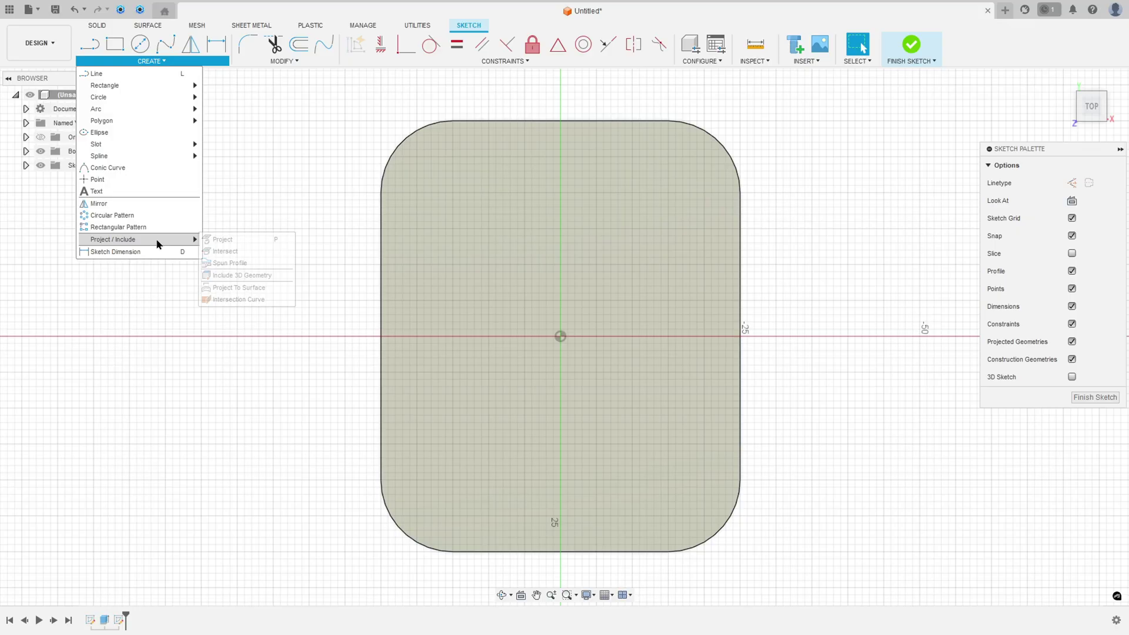
{"action": "left_click", "coordinate": [218, 240]}
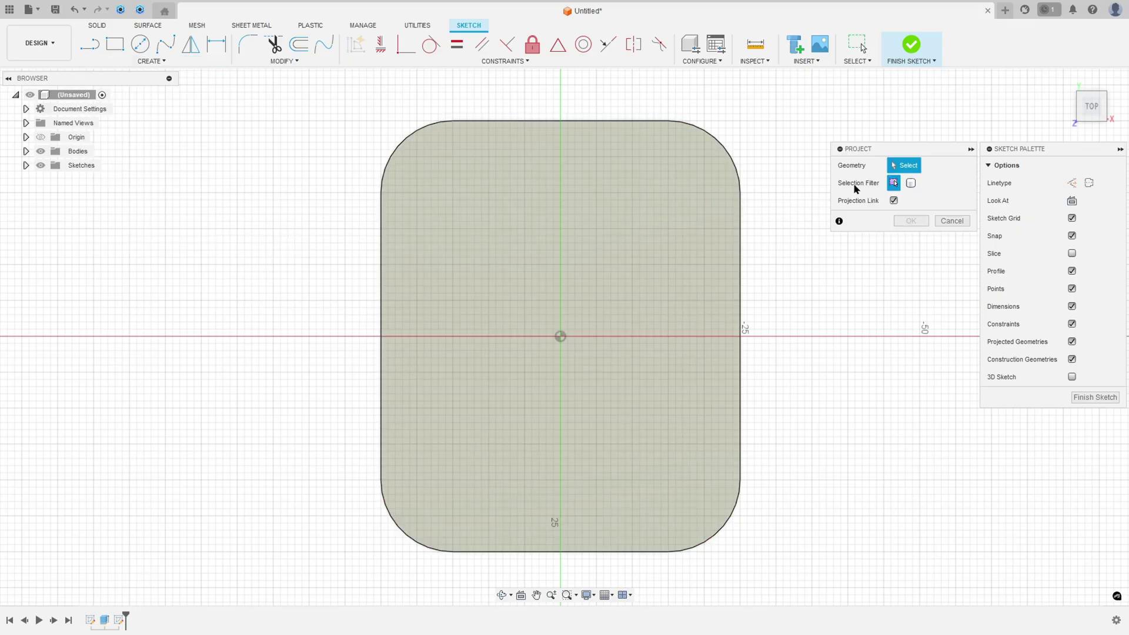
{"action": "left_click", "coordinate": [911, 183]}
{"action": "left_click", "coordinate": [654, 229]}
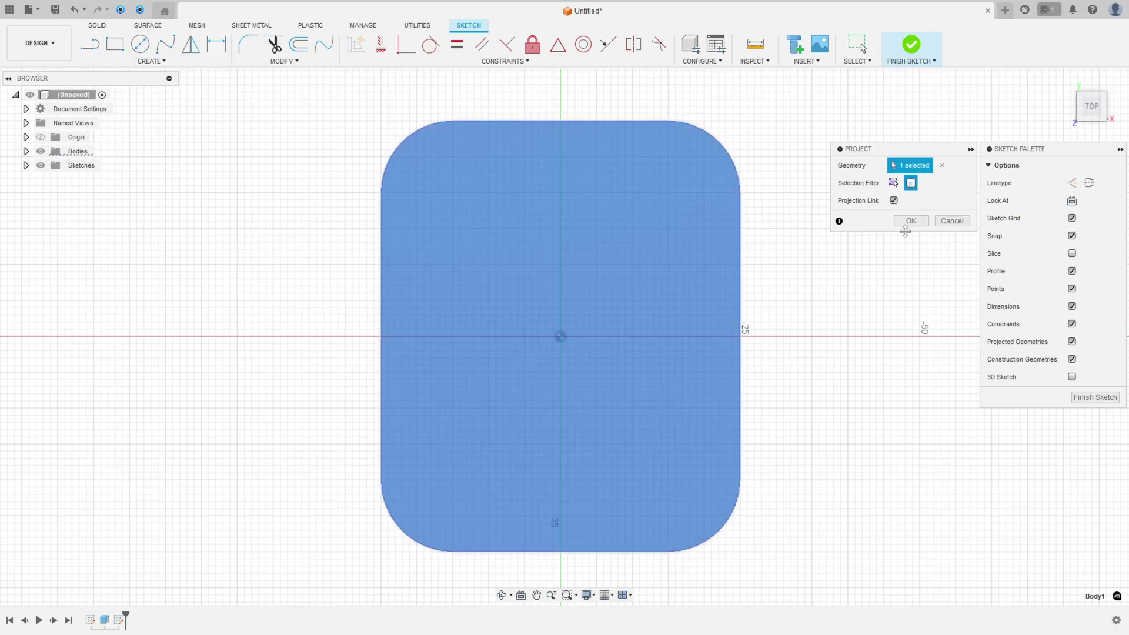
{"action": "left_click", "coordinate": [911, 221]}
Place sketch points at the four corner arc centres and finish the sketch
{"action": "left_click", "coordinate": [452, 192]}
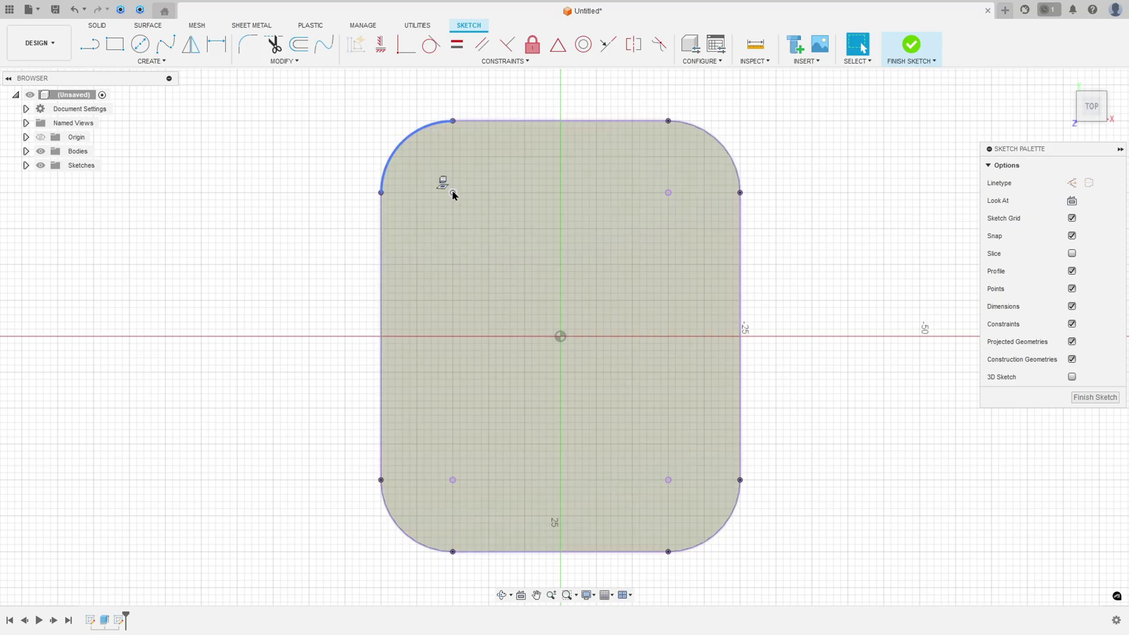
{"action": "left_click", "coordinate": [668, 192]}
{"action": "left_click", "coordinate": [668, 480]}
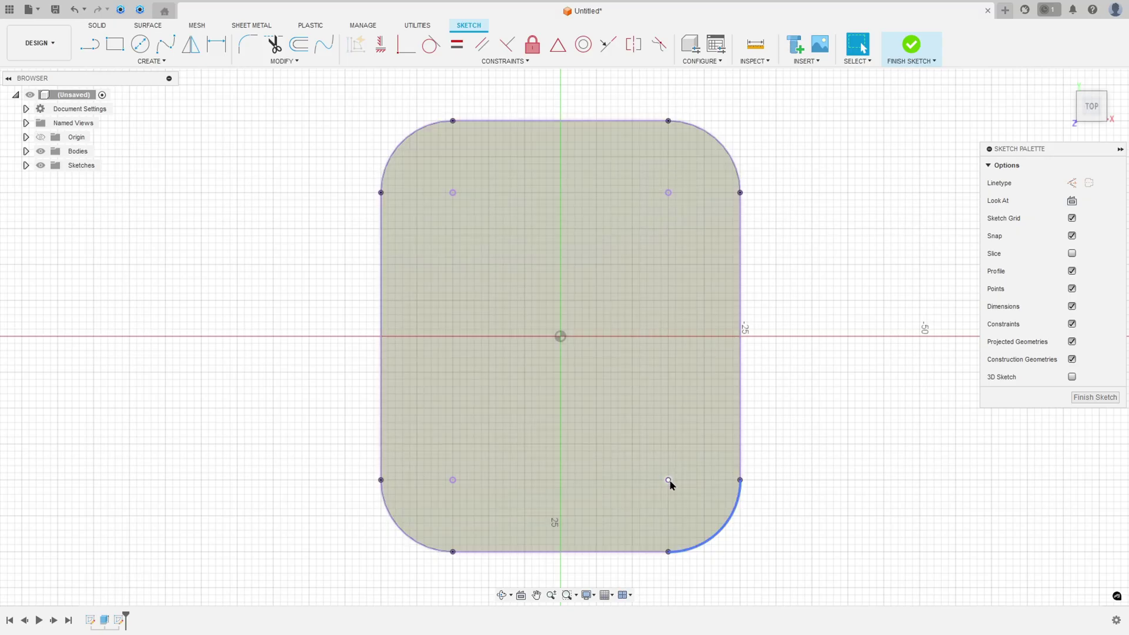
{"action": "left_click", "coordinate": [452, 479]}
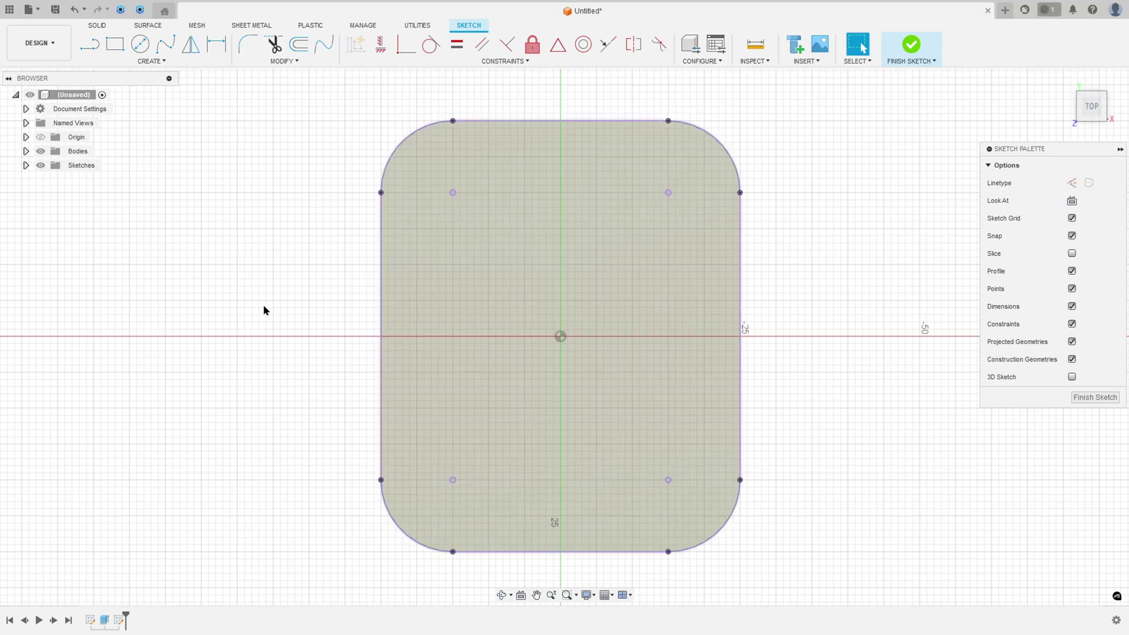
{"action": "left_click", "coordinate": [910, 45]}
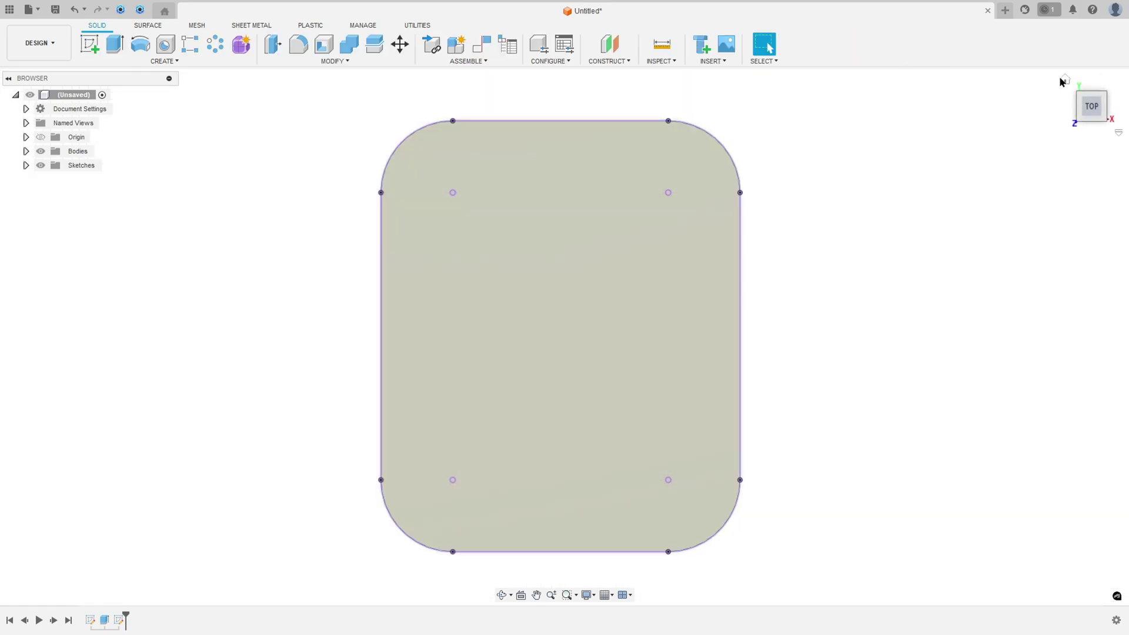
Start a Hole feature from sketch and select the four corner sketch points
{"action": "left_click", "coordinate": [1065, 81]}
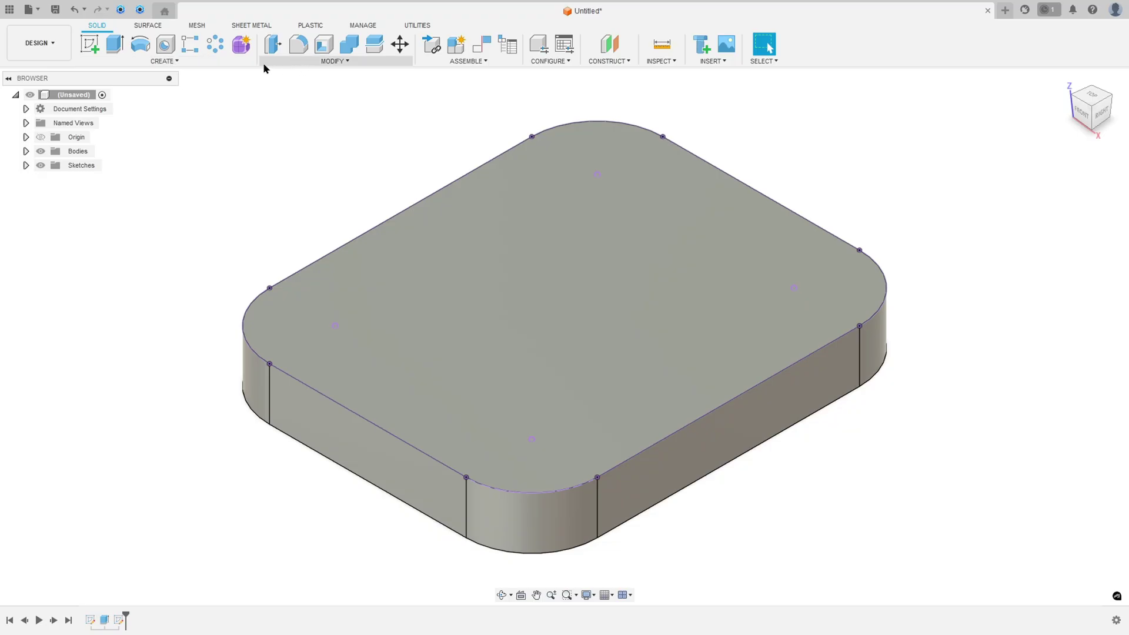
{"action": "left_click", "coordinate": [165, 47]}
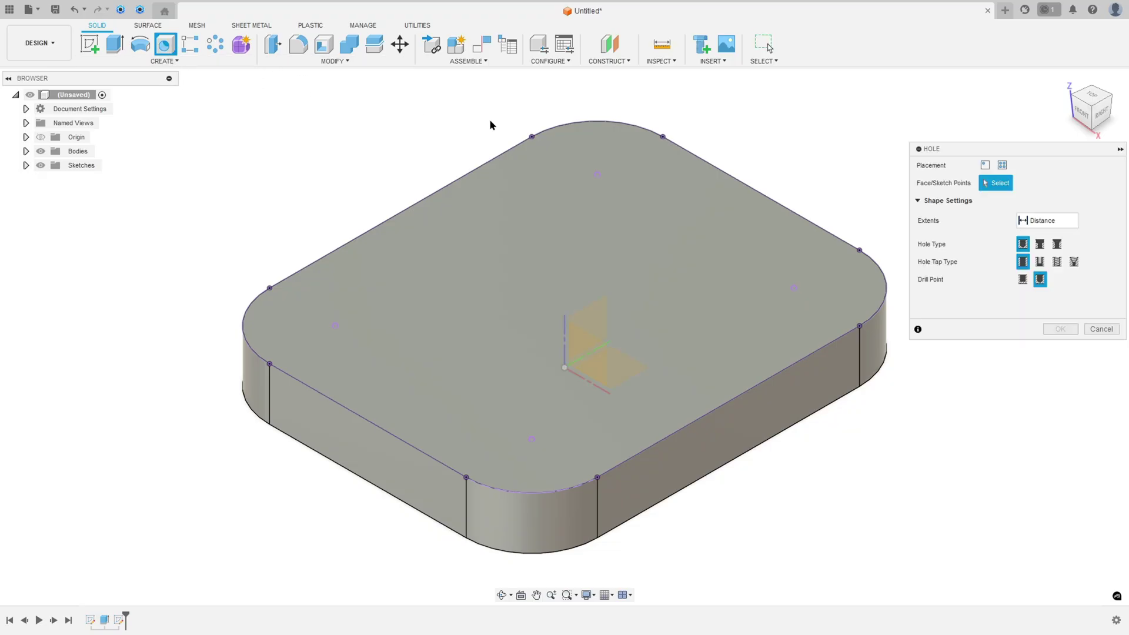
{"action": "left_click", "coordinate": [1002, 165]}
{"action": "left_click", "coordinate": [597, 174]}
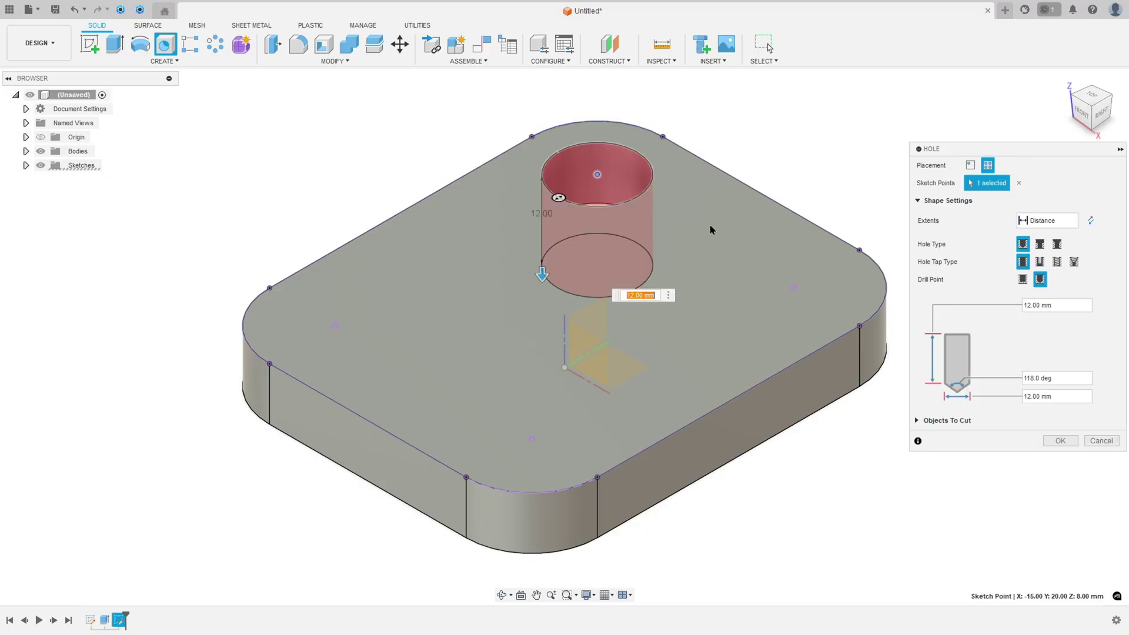
{"action": "left_click", "coordinate": [793, 287]}
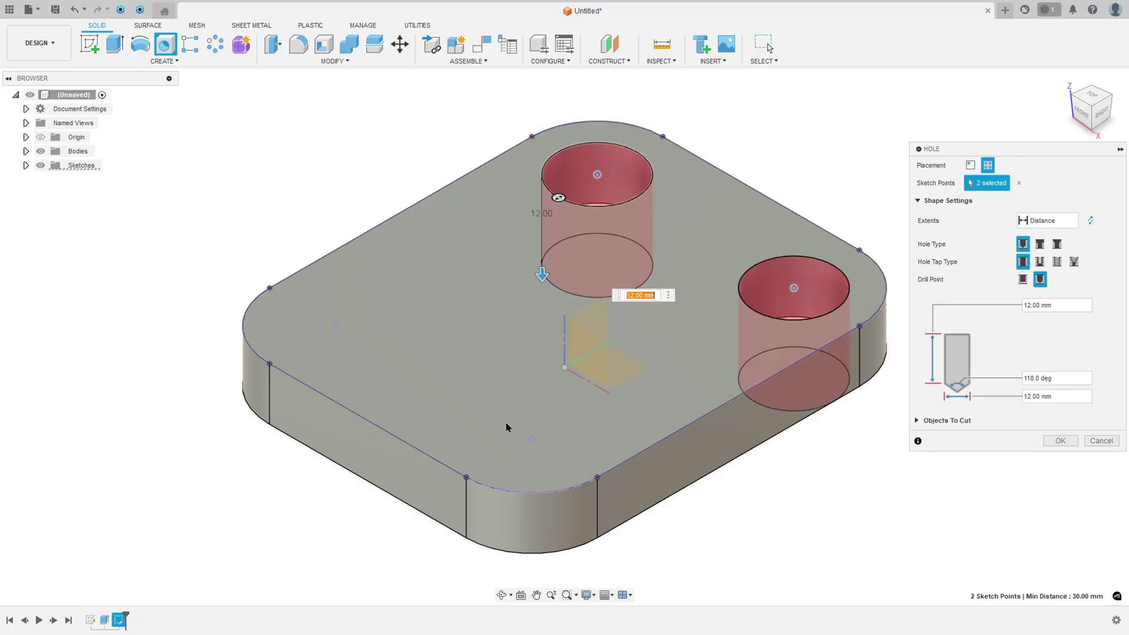
{"action": "left_click", "coordinate": [531, 438]}
{"action": "left_click", "coordinate": [335, 325]}
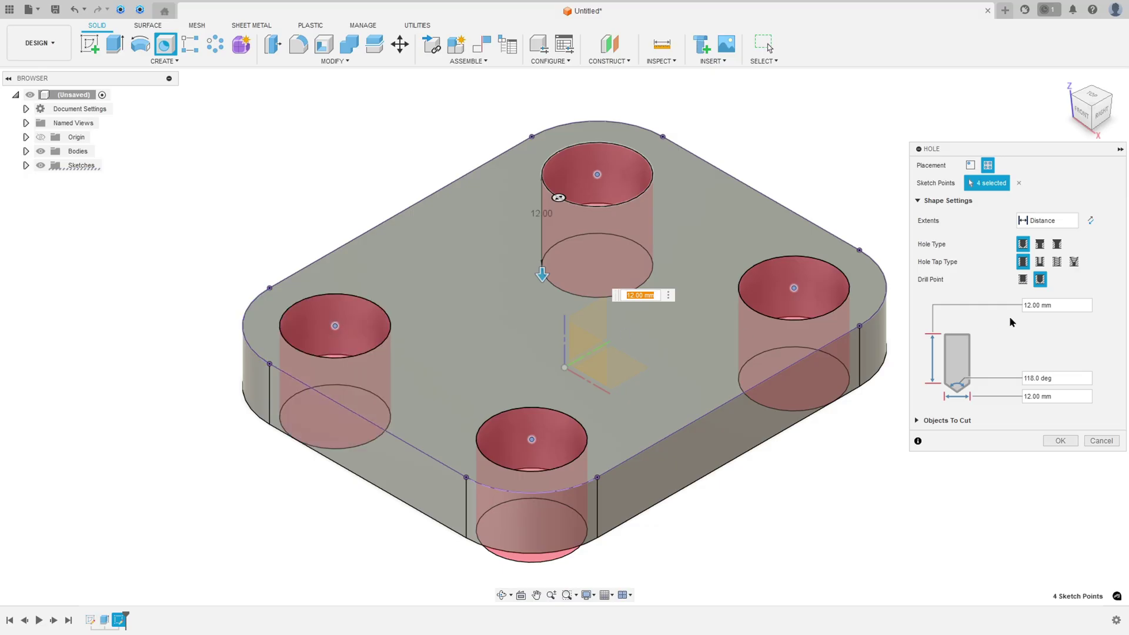
Make them counterbored through-all holes: 10 mm counterbore, 3 mm deep, 6 mm hole diameter
{"action": "left_click", "coordinate": [1040, 244]}
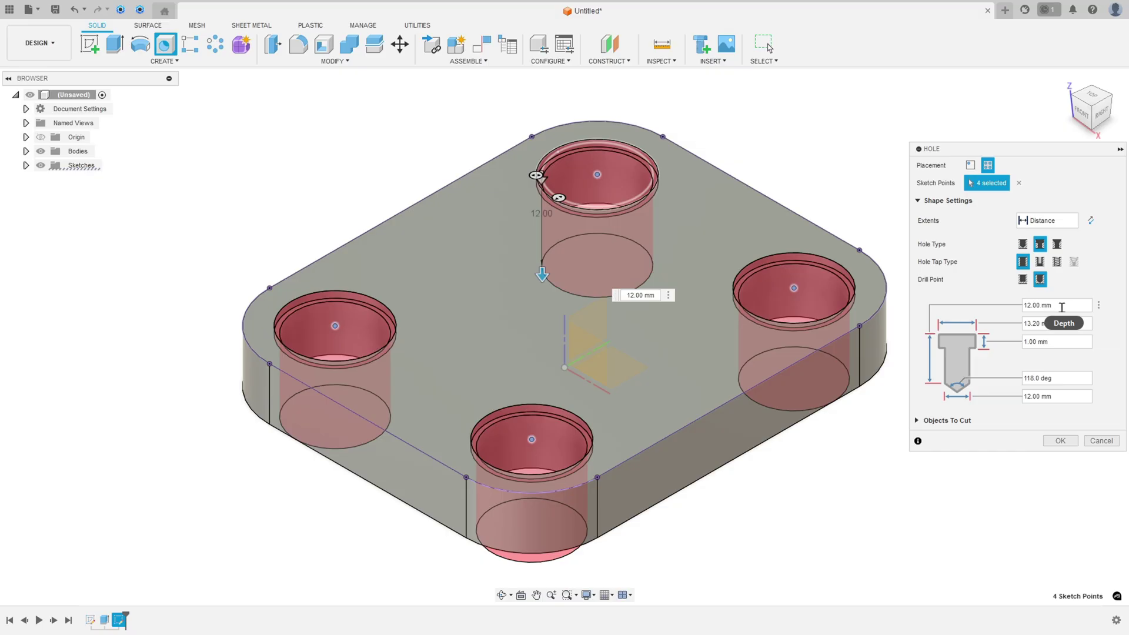
{"action": "left_click", "coordinate": [1063, 223]}
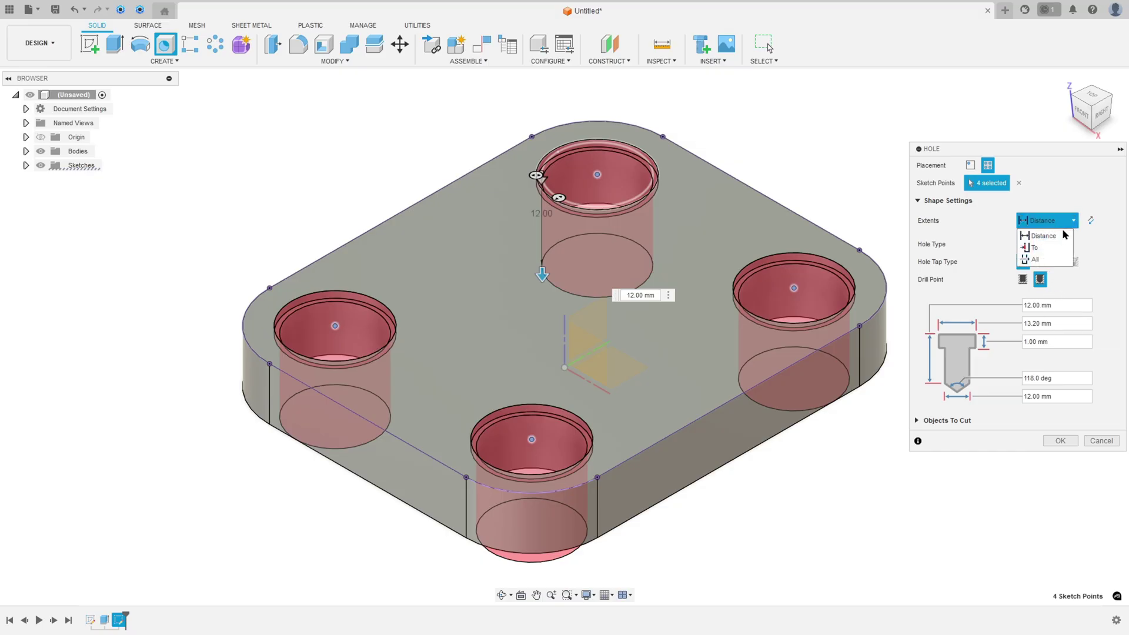
{"action": "left_click", "coordinate": [1043, 261]}
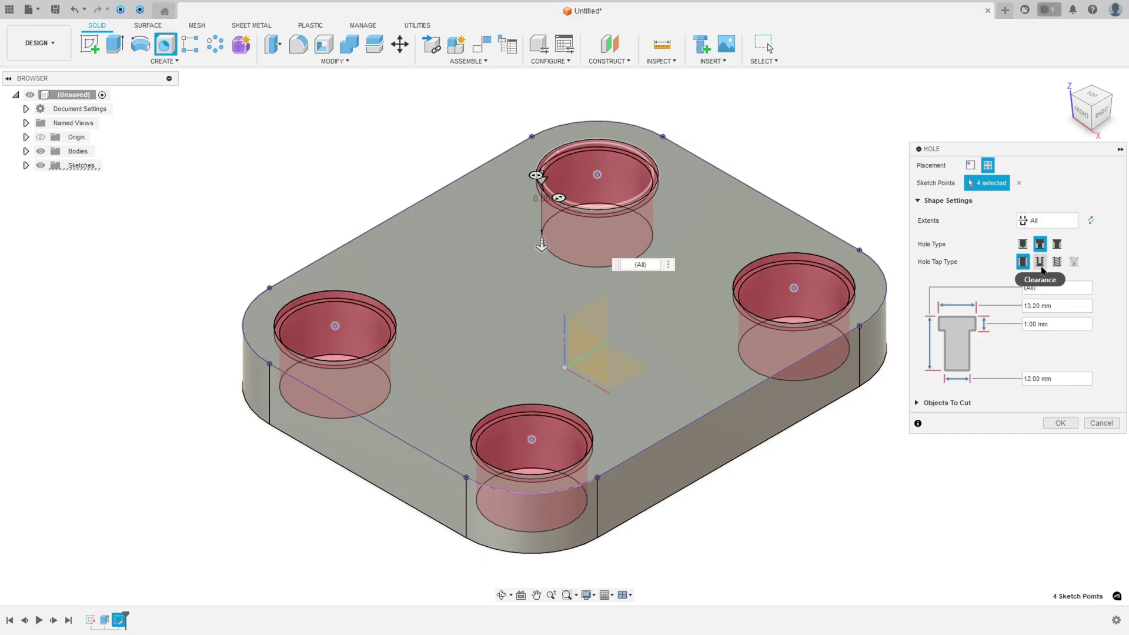
{"action": "left_click", "coordinate": [1064, 306]}
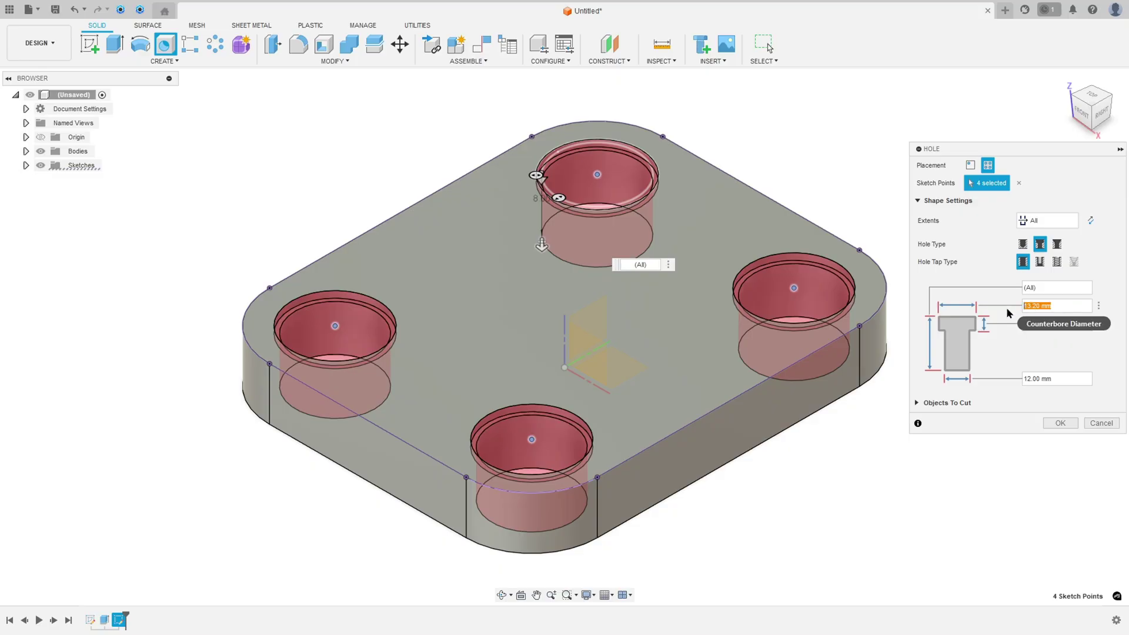
{"action": "type", "text": "10"}
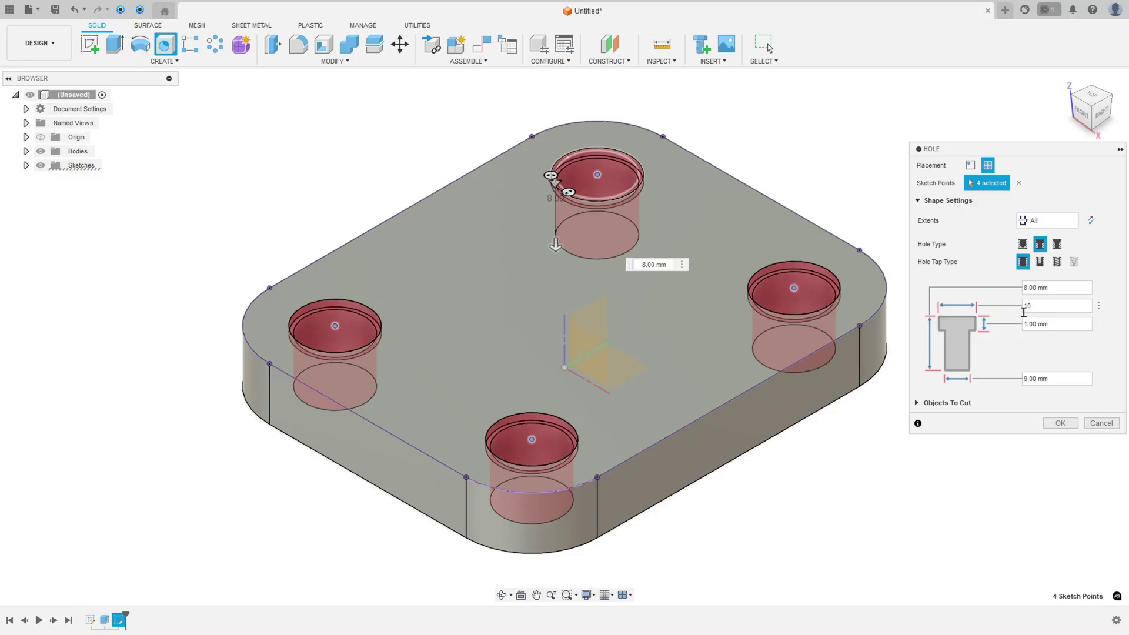
{"action": "left_click", "coordinate": [1064, 325]}
{"action": "type", "text": "3"}
{"action": "key", "text": "Tab"}
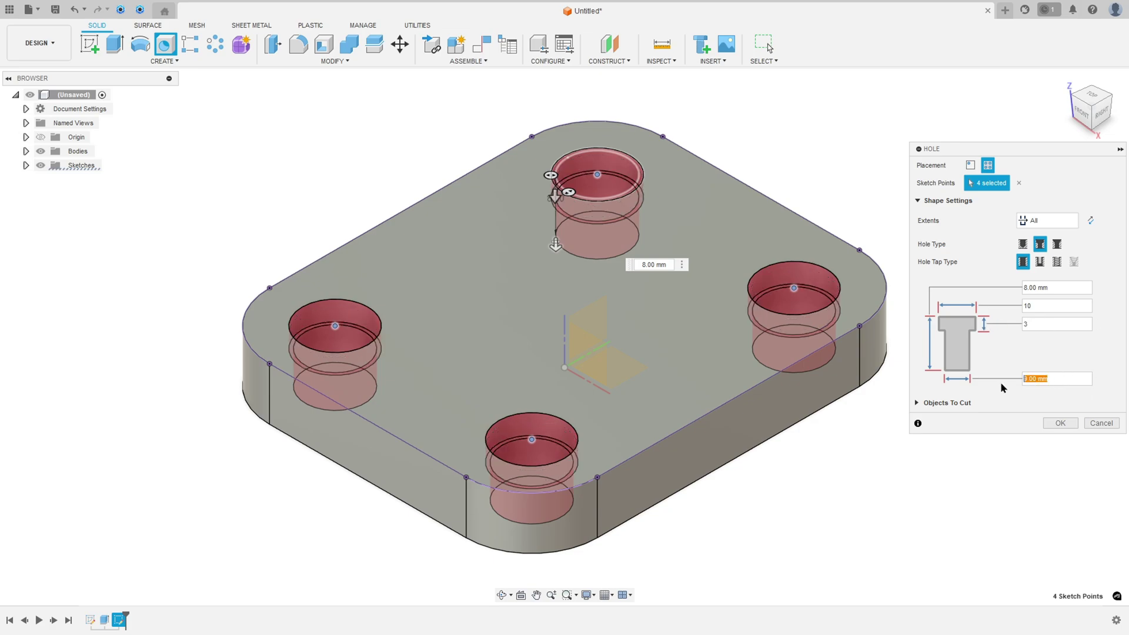
{"action": "type", "text": "6"}
{"action": "left_click", "coordinate": [1059, 423]}
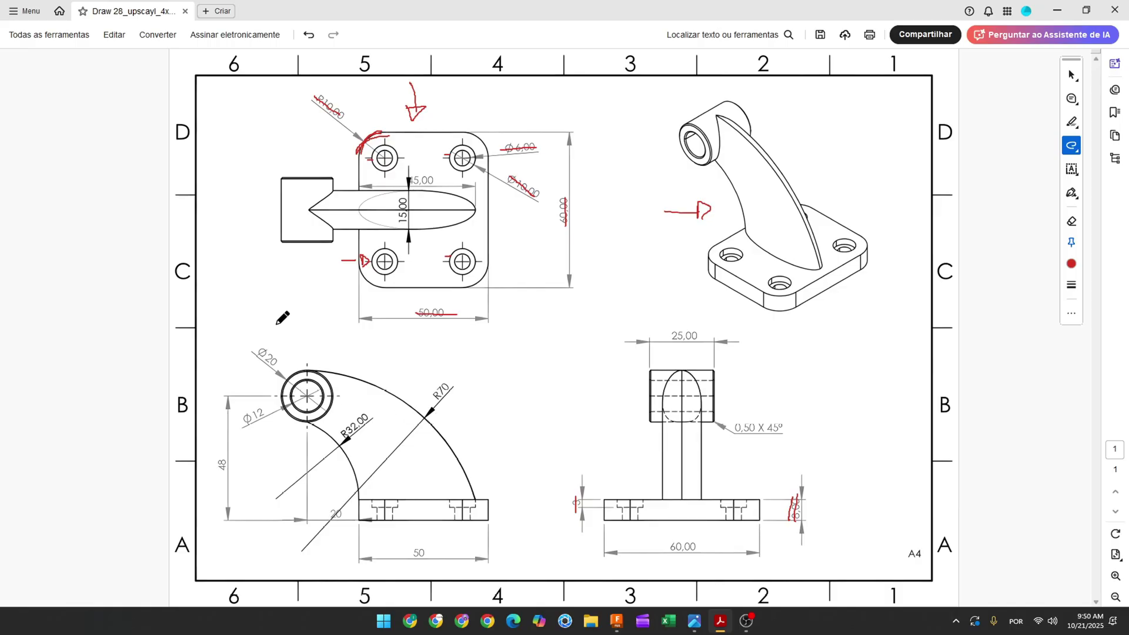
Draw red arrows by the top view and Ø20 circle, and strike through 48, Ø20, Ø12 and 25,00
{"action": "mouse_move", "coordinate": [236, 208]}
{"action": "left_mouse_down"}
{"action": "mouse_move", "coordinate": [265, 202]}
{"action": "mouse_move", "coordinate": [266, 216]}
{"action": "left_mouse_up"}
{"action": "left_click_drag", "start_coordinate": [260, 316], "coordinate": [290, 357]}
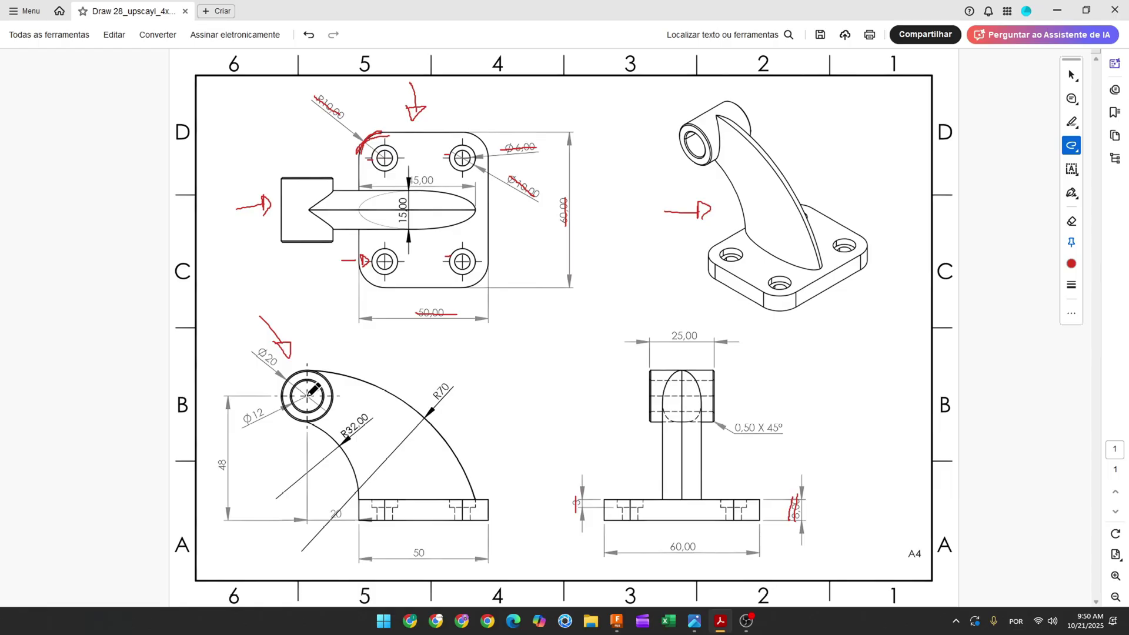
{"action": "left_click", "coordinate": [358, 520]}
{"action": "left_click_drag", "start_coordinate": [221, 457], "coordinate": [223, 468]}
{"action": "left_click_drag", "start_coordinate": [260, 350], "coordinate": [278, 361]}
{"action": "left_click_drag", "start_coordinate": [243, 422], "coordinate": [271, 412]}
{"action": "left_click_drag", "start_coordinate": [670, 336], "coordinate": [712, 336]}
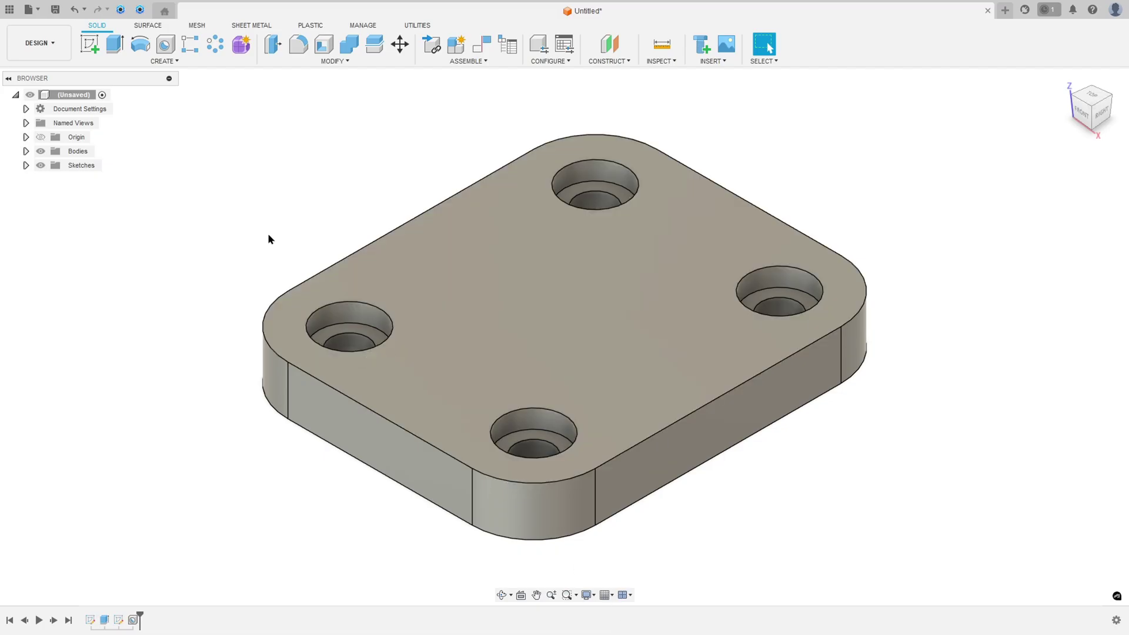
Start a sketch on the front origin plane and project the plate body into it
{"action": "left_click", "coordinate": [89, 46]}
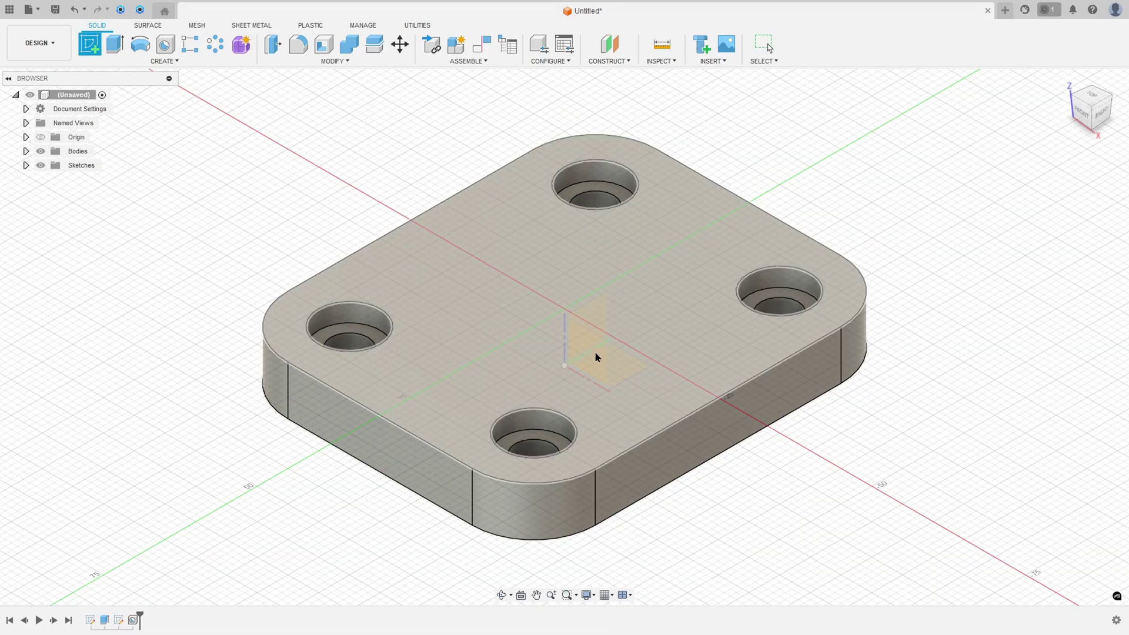
{"action": "left_click", "coordinate": [40, 152]}
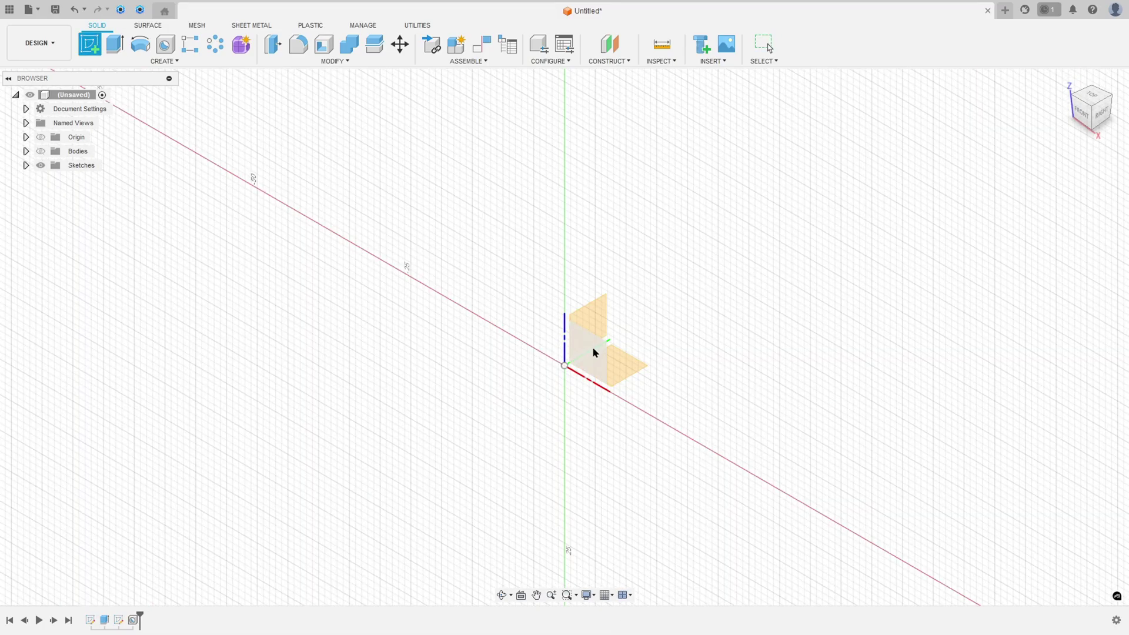
{"action": "left_click", "coordinate": [592, 352]}
{"action": "left_click", "coordinate": [40, 151]}
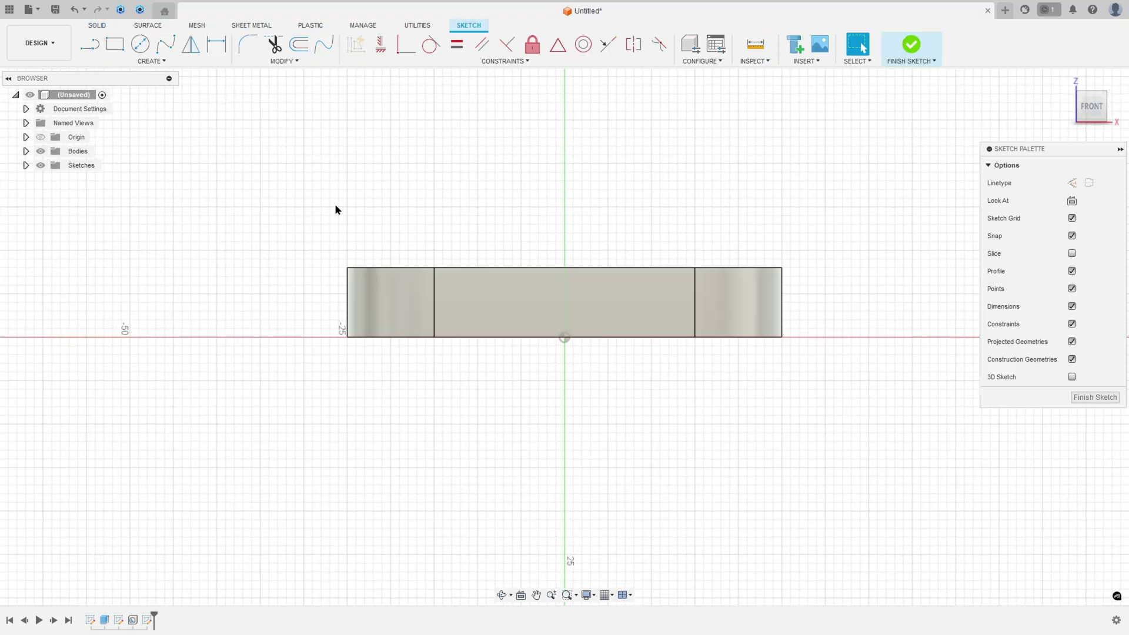
{"action": "scroll", "coordinate": [334, 206], "scroll_direction": "down", "scroll_amount": 3}
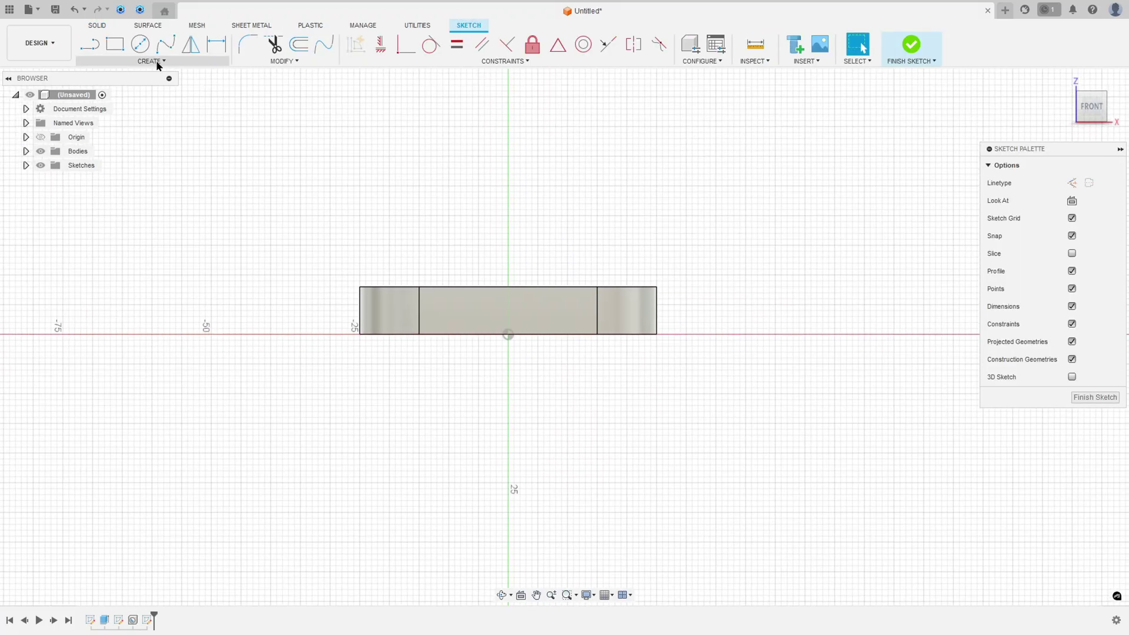
{"action": "left_click", "coordinate": [157, 65]}
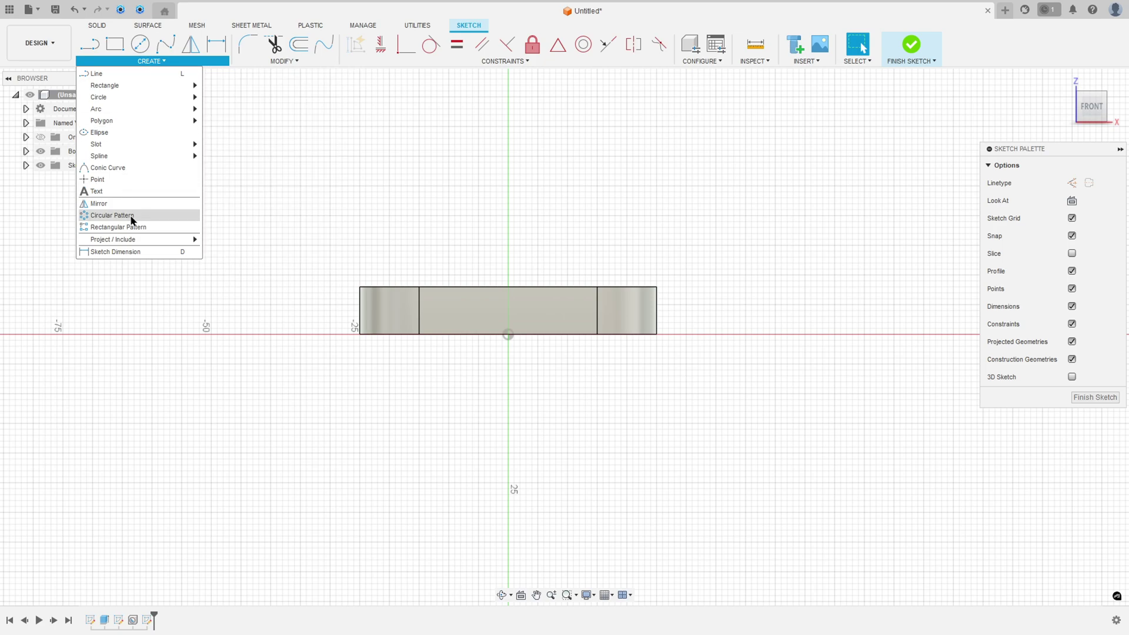
{"action": "mouse_move", "coordinate": [140, 238]}
{"action": "left_click", "coordinate": [221, 245]}
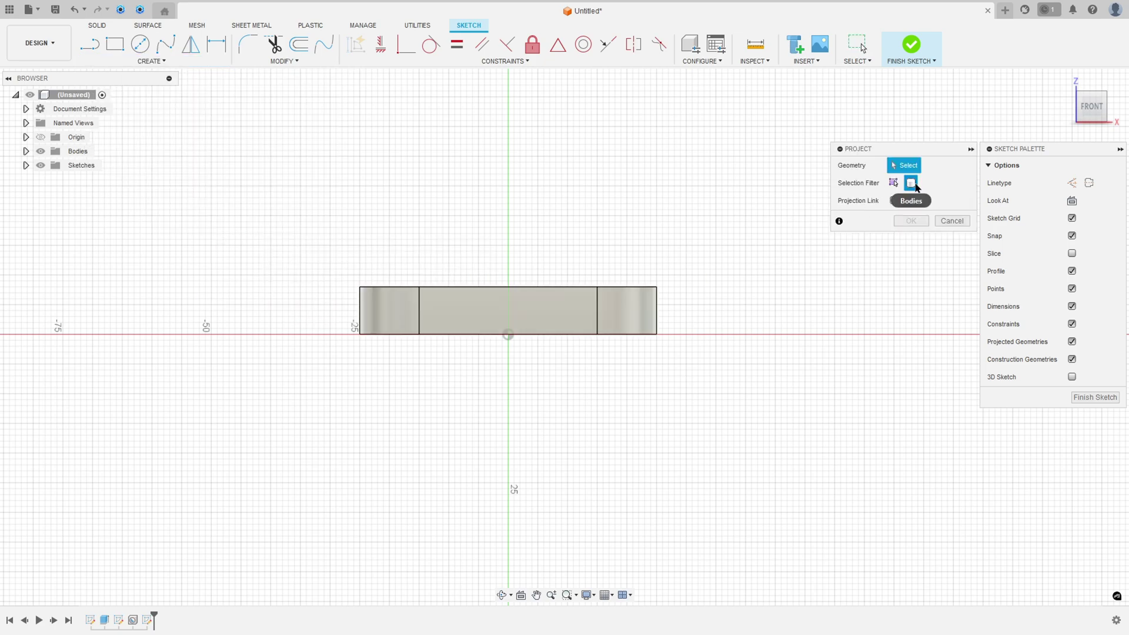
{"action": "left_click", "coordinate": [457, 316]}
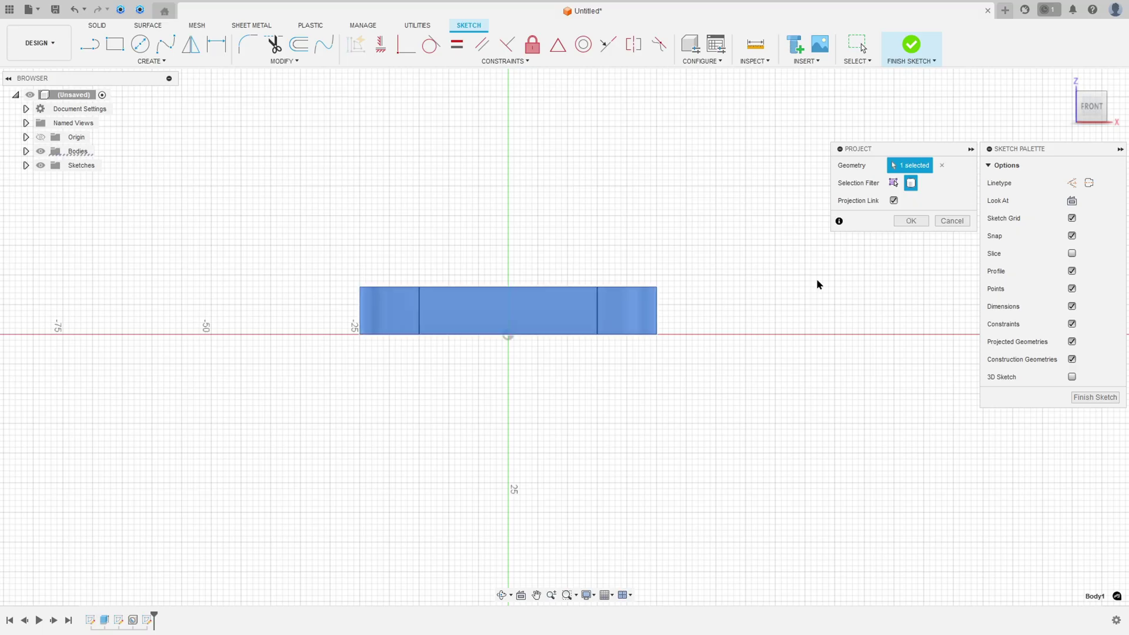
{"action": "left_click", "coordinate": [911, 220]}
{"action": "scroll", "coordinate": [495, 235], "scroll_direction": "down", "scroll_amount": 2}
{"action": "middle_click_drag", "start_coordinate": [459, 234], "coordinate": [608, 358]}
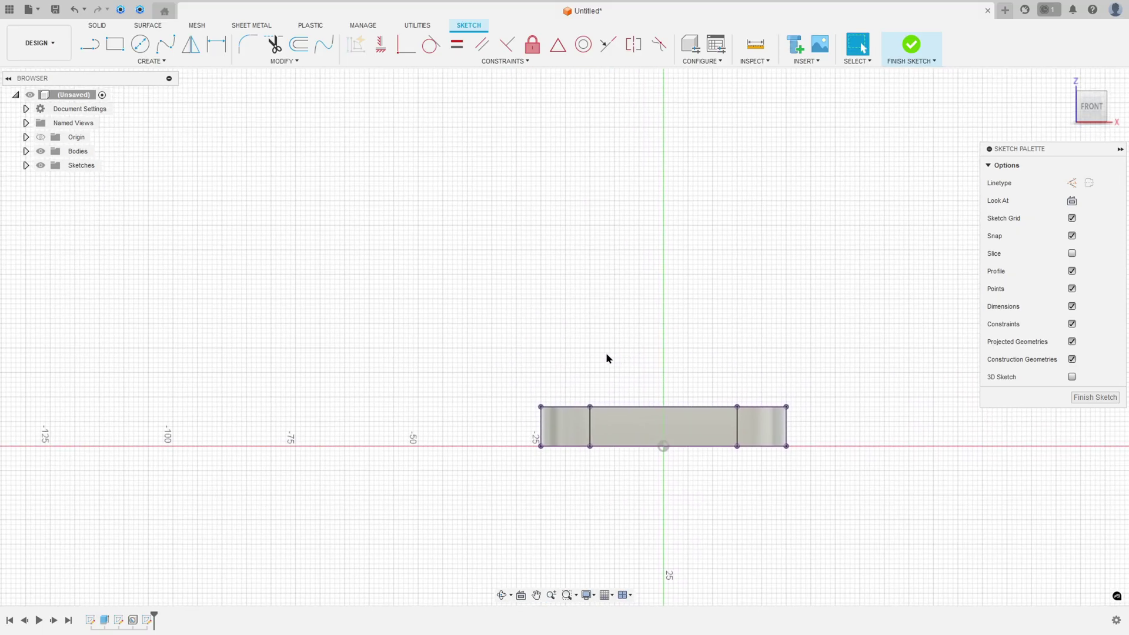
Draw concentric Ø20 and Ø12 circles above the plate
{"action": "left_click", "coordinate": [140, 45]}
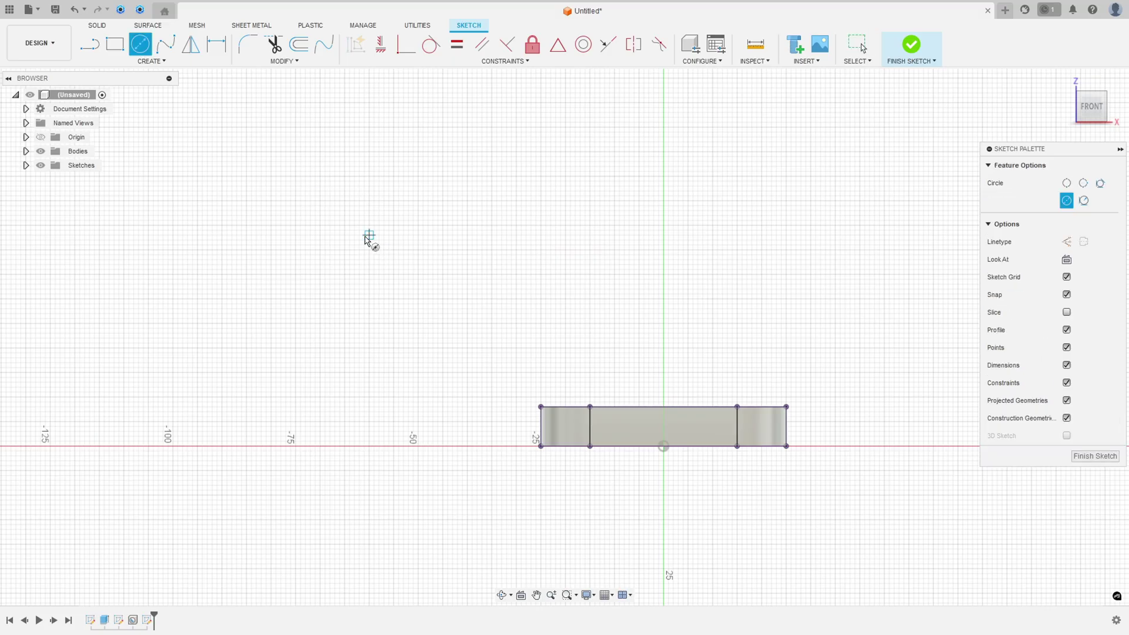
{"action": "left_click", "coordinate": [344, 201]}
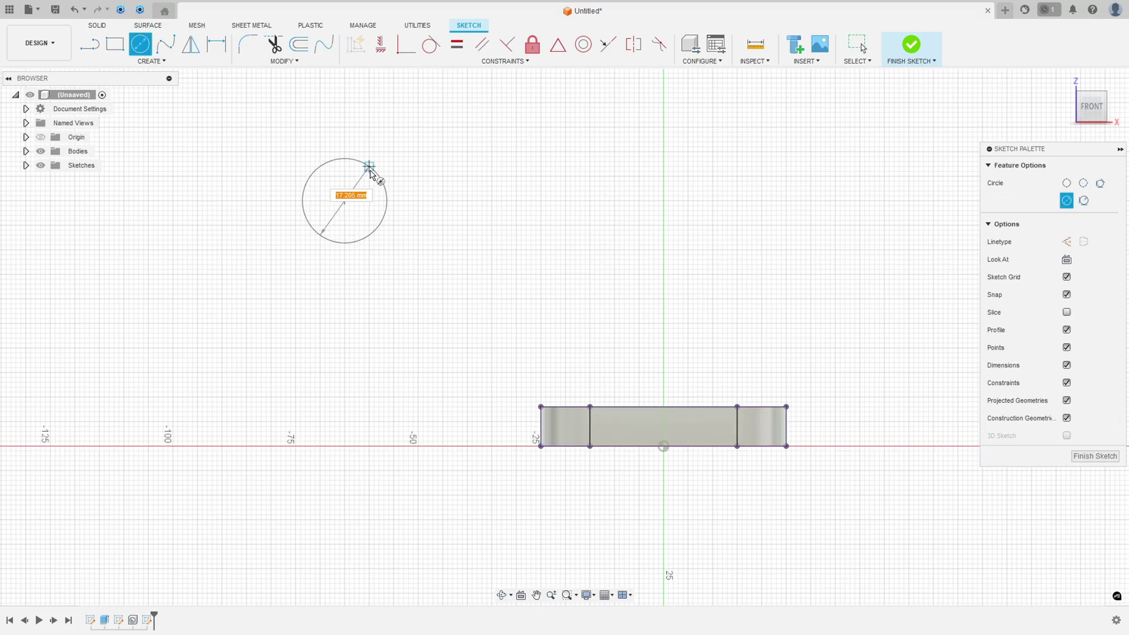
{"action": "type", "text": "20"}
{"action": "key", "text": "Return"}
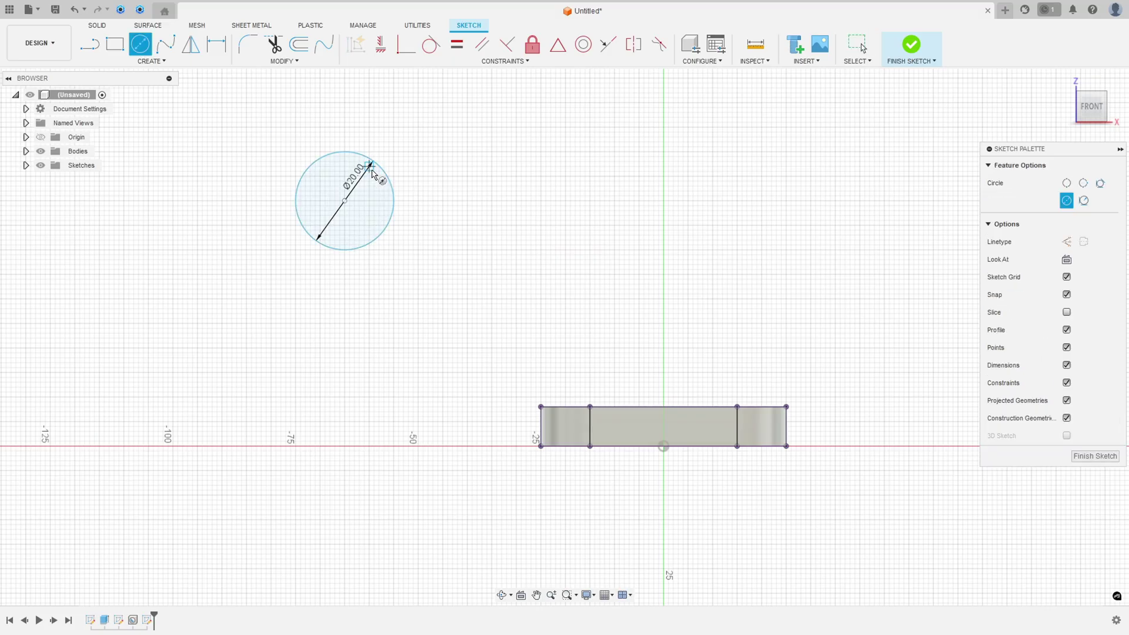
{"action": "left_click", "coordinate": [345, 201]}
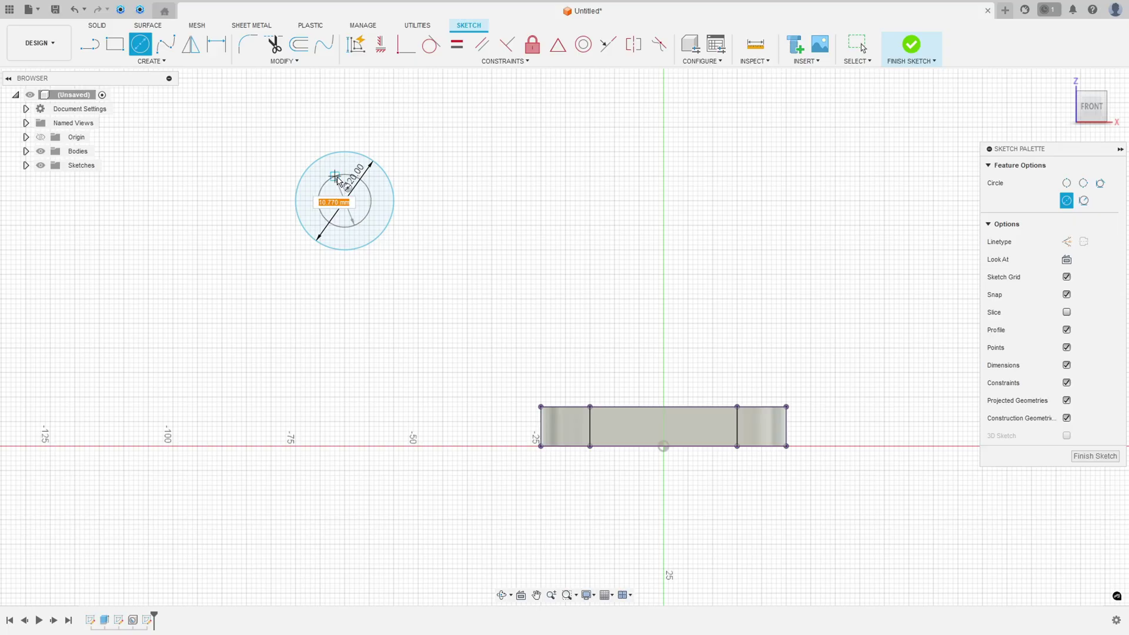
{"action": "type", "text": "12"}
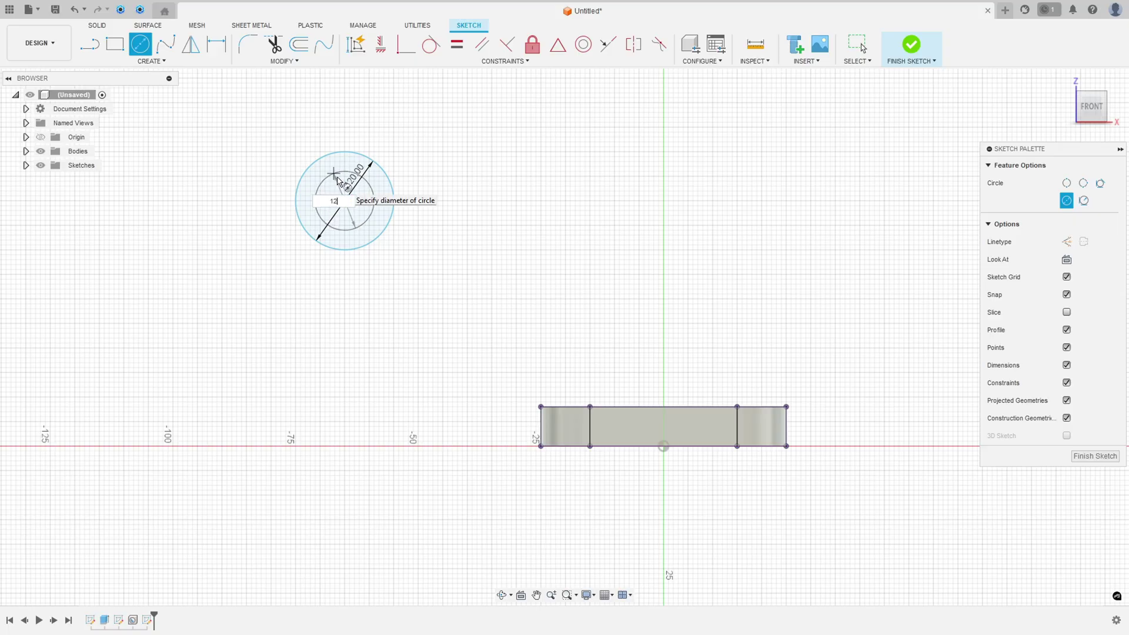
{"action": "key", "text": "Return"}
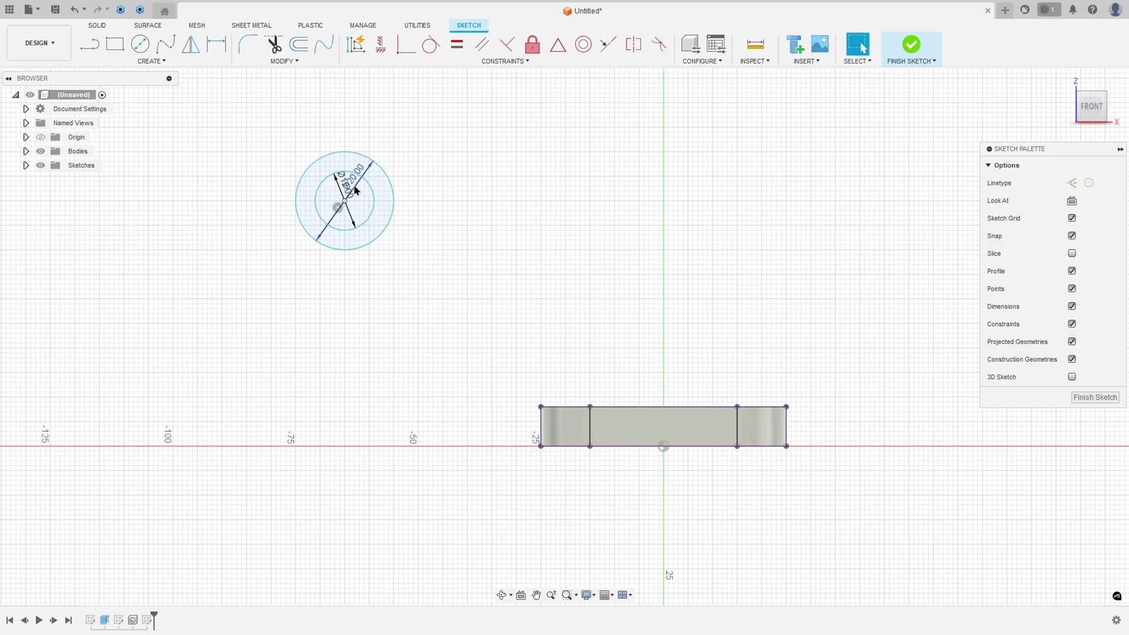
{"action": "key", "text": "Escape"}
{"action": "left_click_drag", "start_coordinate": [353, 191], "coordinate": [364, 120]}
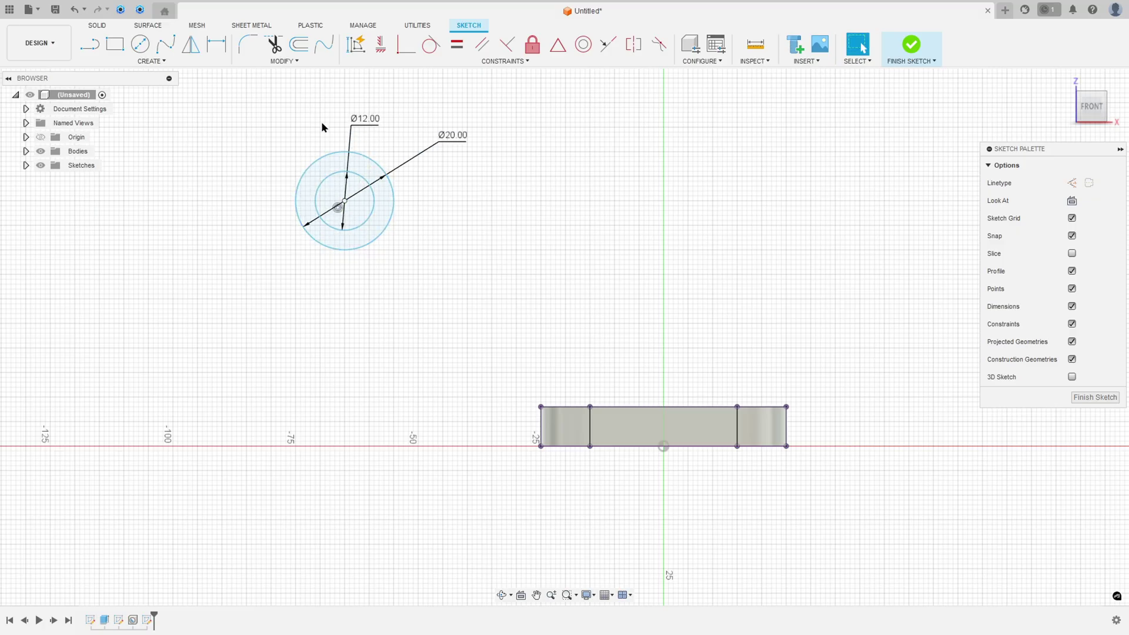
Dimension the circle centre 48 mm vertically and 20 mm horizontally from the rectangle corner, then finish
{"action": "left_click", "coordinate": [217, 44]}
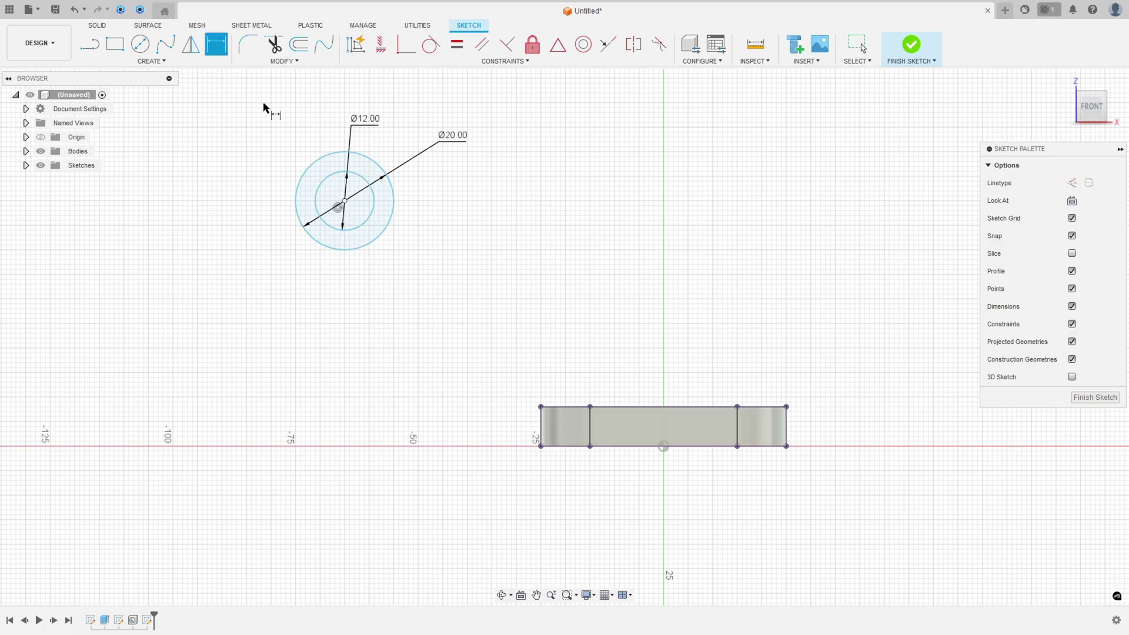
{"action": "left_click", "coordinate": [344, 202]}
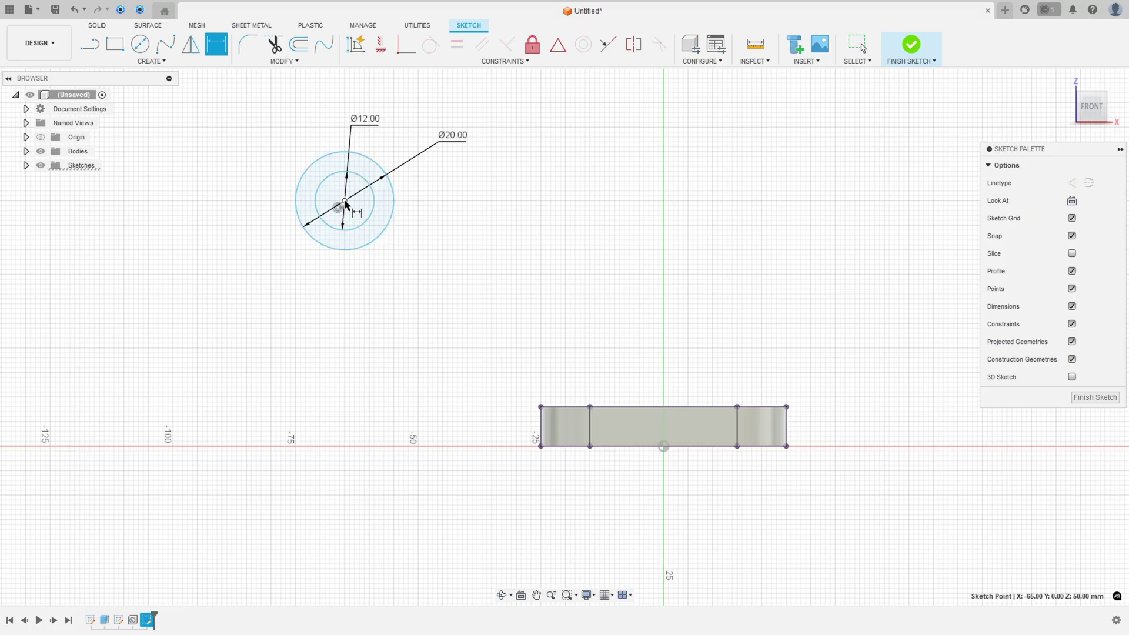
{"action": "left_click", "coordinate": [541, 446]}
{"action": "left_click", "coordinate": [231, 362]}
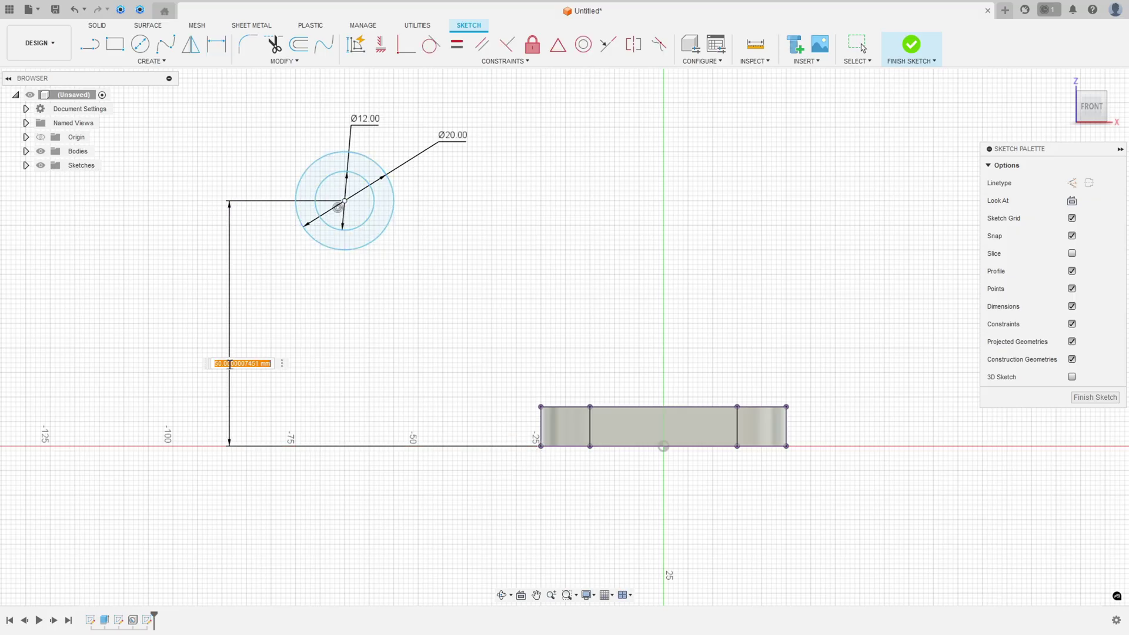
{"action": "type", "text": "48"}
{"action": "key", "text": "Return"}
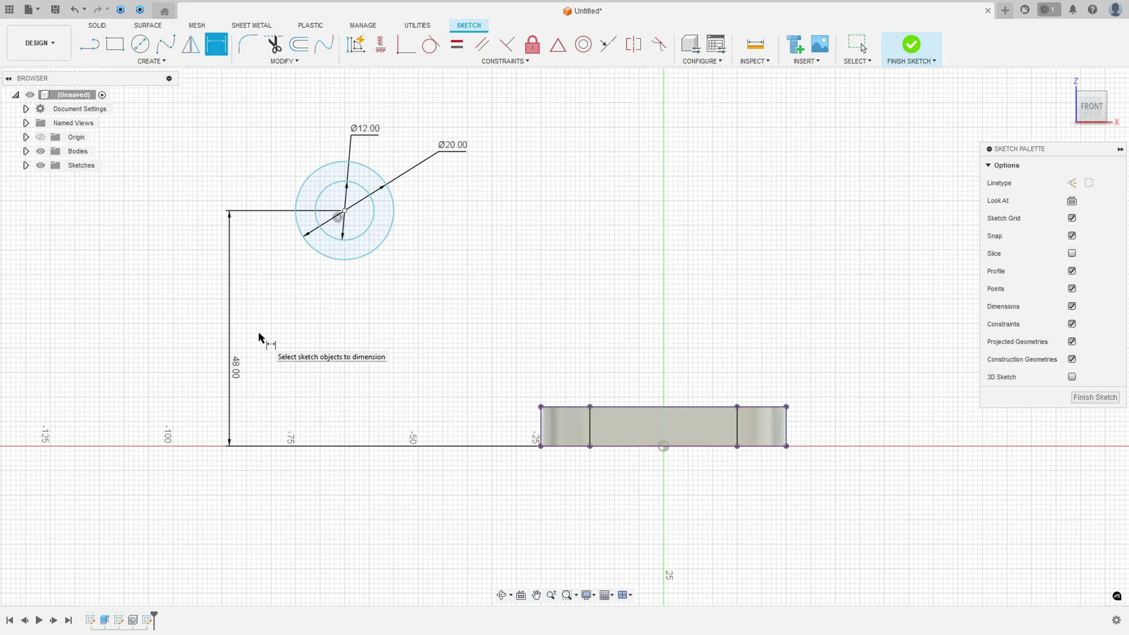
{"action": "left_click", "coordinate": [344, 211]}
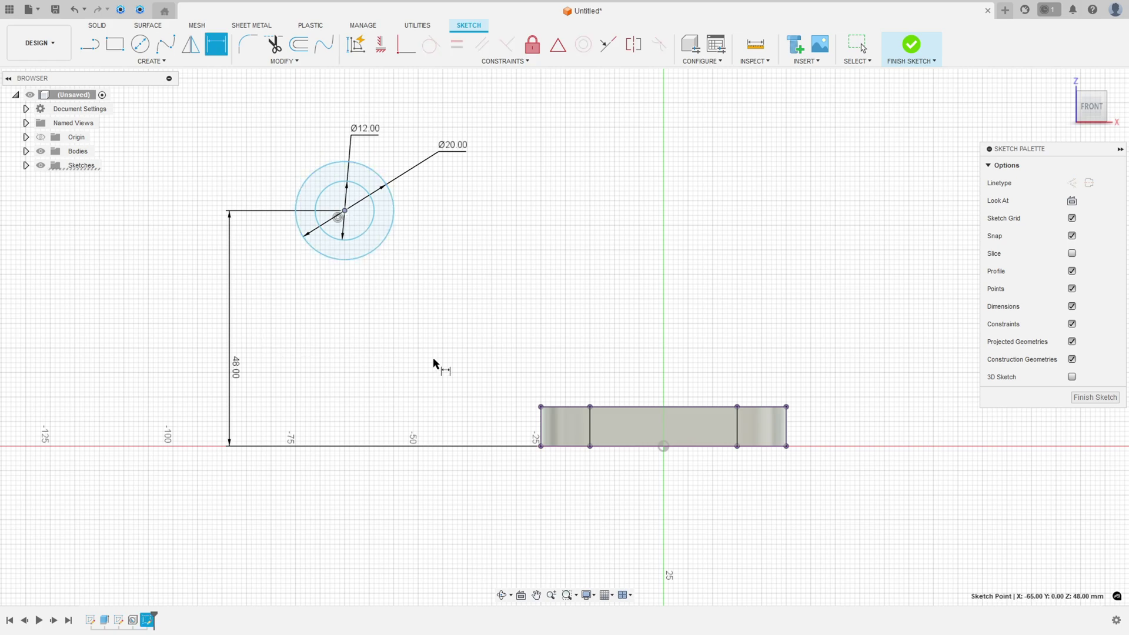
{"action": "left_click", "coordinate": [540, 446]}
{"action": "left_click", "coordinate": [454, 494]}
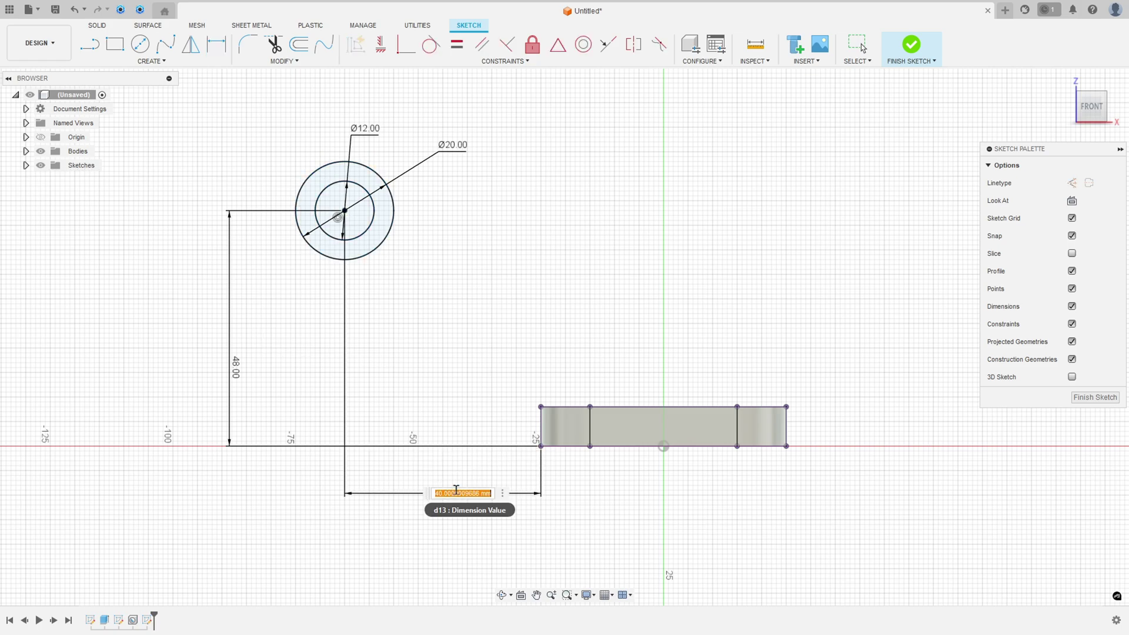
{"action": "type", "text": "20"}
{"action": "key", "text": "Return"}
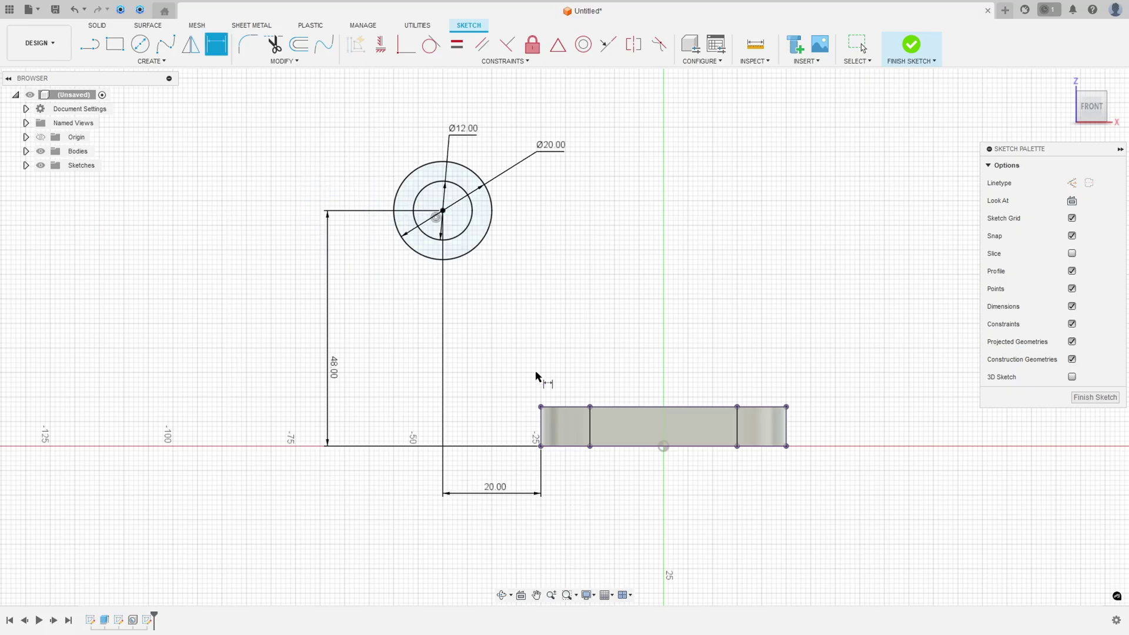
{"action": "left_click", "coordinate": [910, 51]}
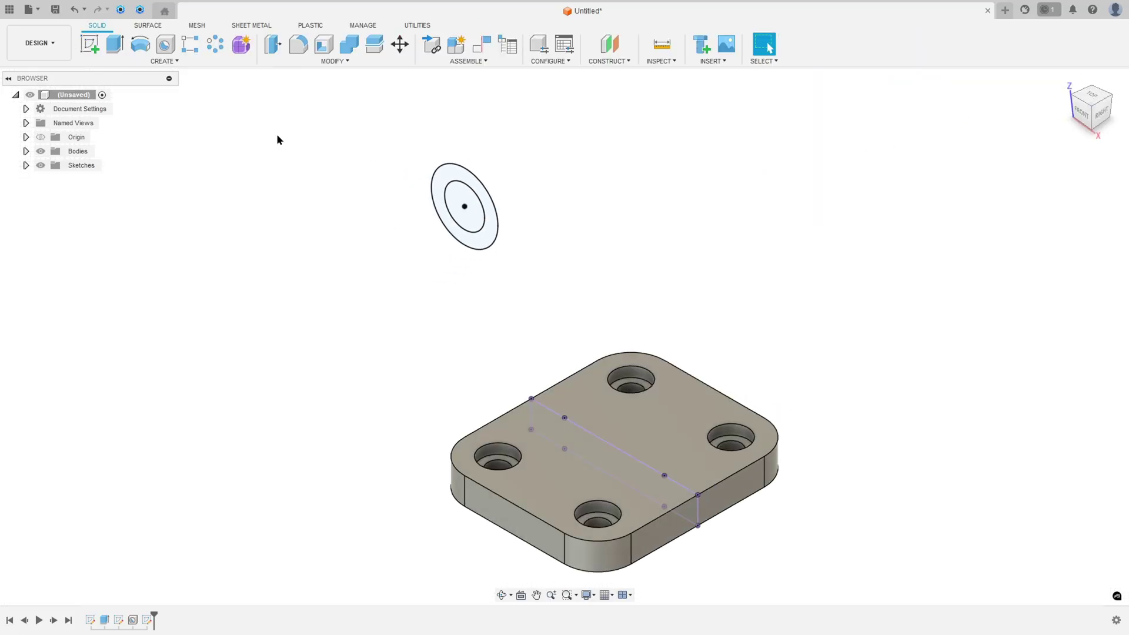
Extrude the ring profile symmetrically, whole length 25 mm, into a separate tube body
{"action": "left_click", "coordinate": [115, 45]}
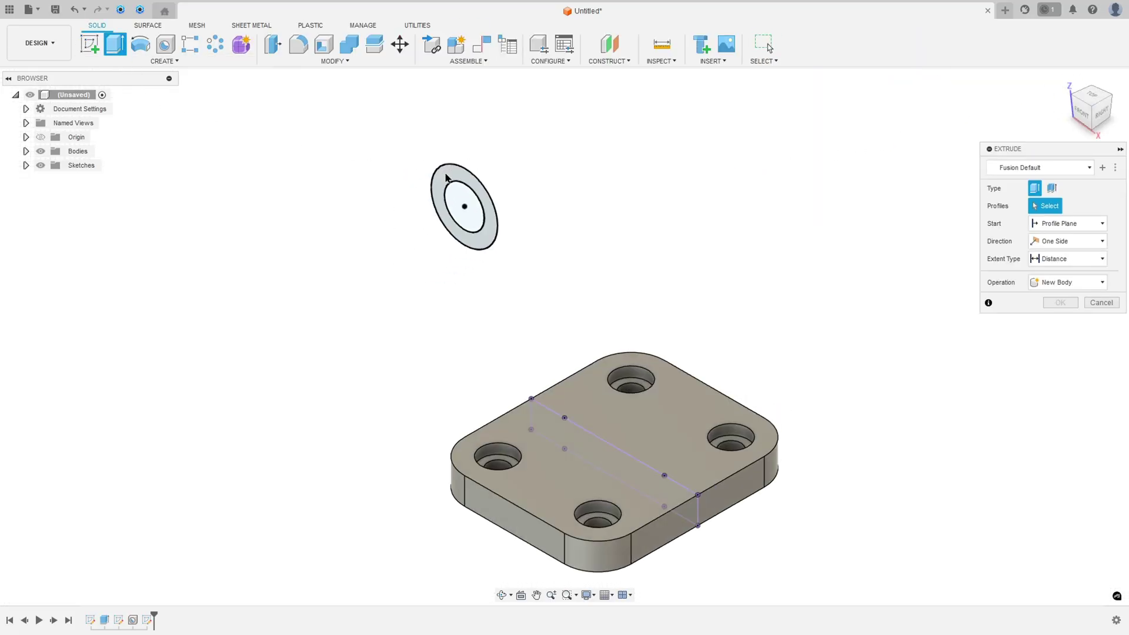
{"action": "left_click", "coordinate": [450, 238]}
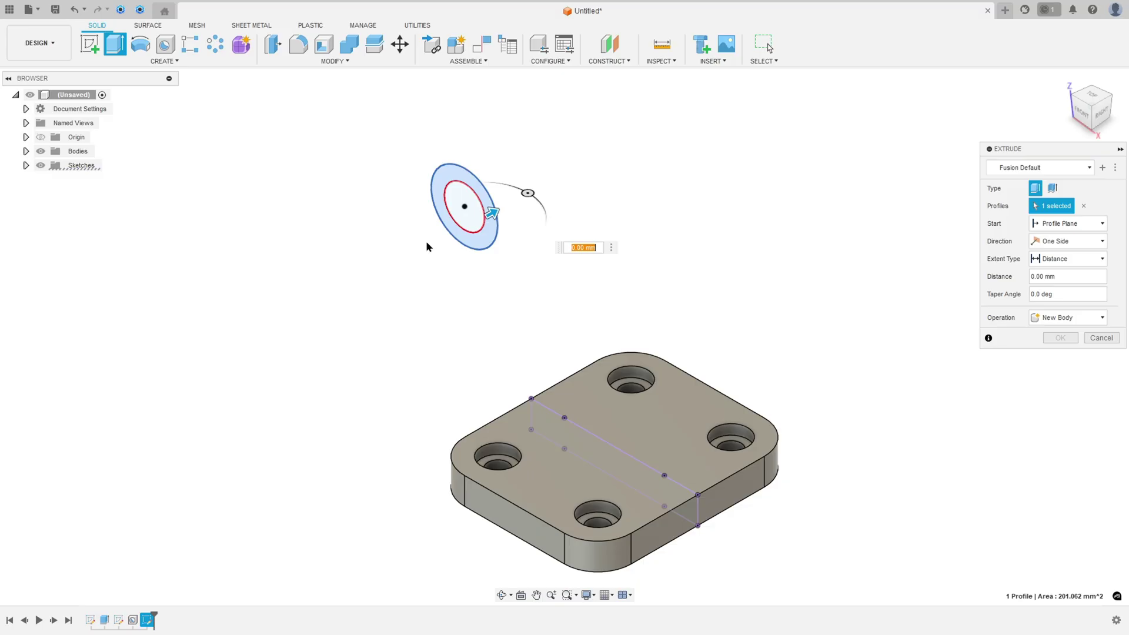
{"action": "left_click", "coordinate": [1065, 241]}
{"action": "left_click", "coordinate": [1058, 280]}
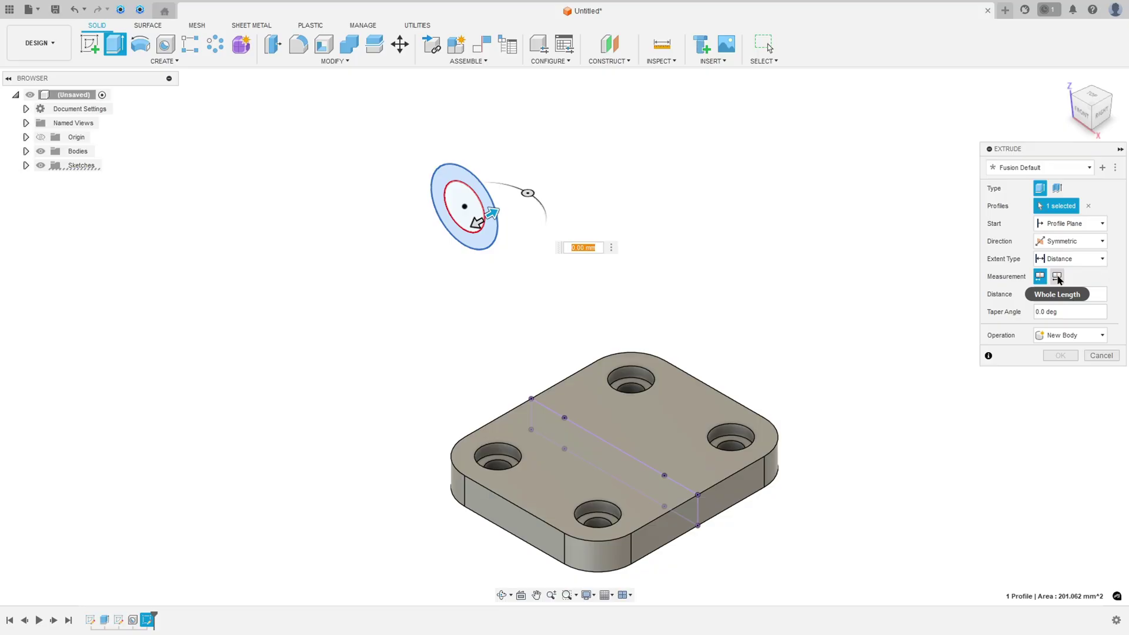
{"action": "left_click", "coordinate": [1057, 278]}
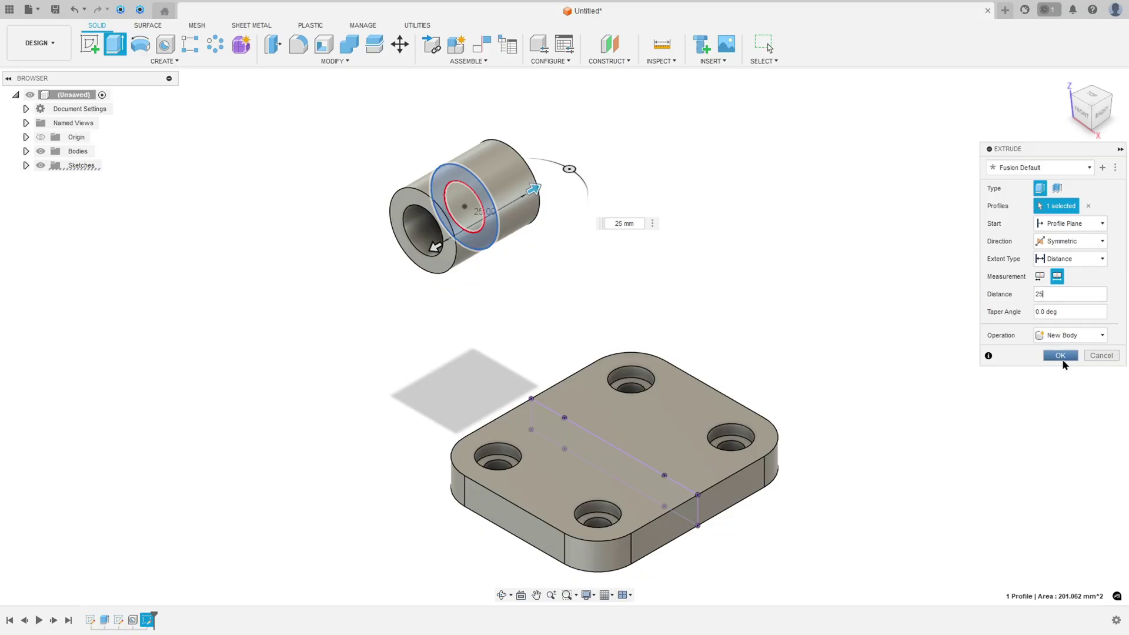
{"action": "left_click", "coordinate": [1060, 357]}
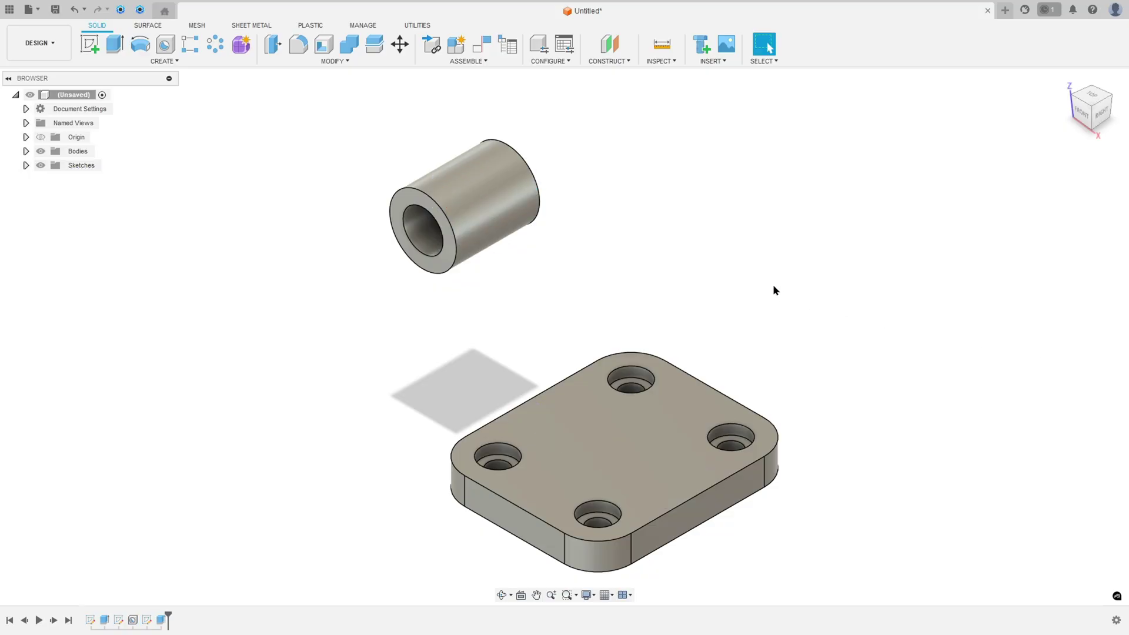
{"action": "middle_click_drag", "start_coordinate": [767, 280], "coordinate": [760, 276], "text": "shift"}
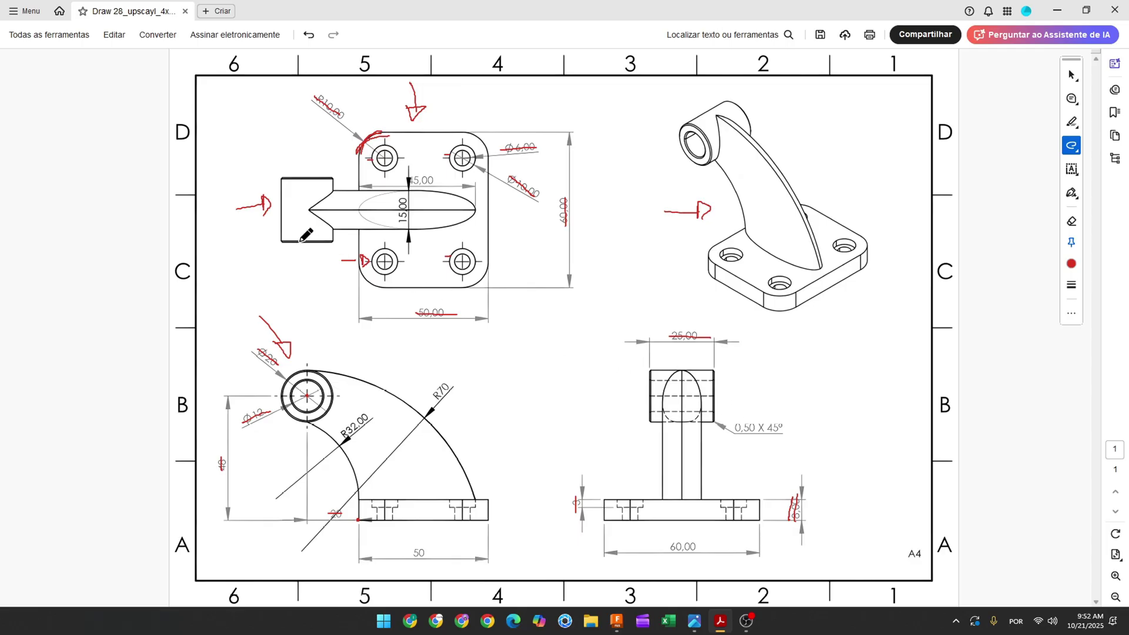
Mark the small rectangle's bottom and top edges in red and strike through the 0,50 X 45º note
{"action": "left_click_drag", "start_coordinate": [300, 241], "coordinate": [313, 244]}
{"action": "left_click_drag", "start_coordinate": [301, 177], "coordinate": [316, 177]}
{"action": "left_click_drag", "start_coordinate": [736, 428], "coordinate": [782, 427]}
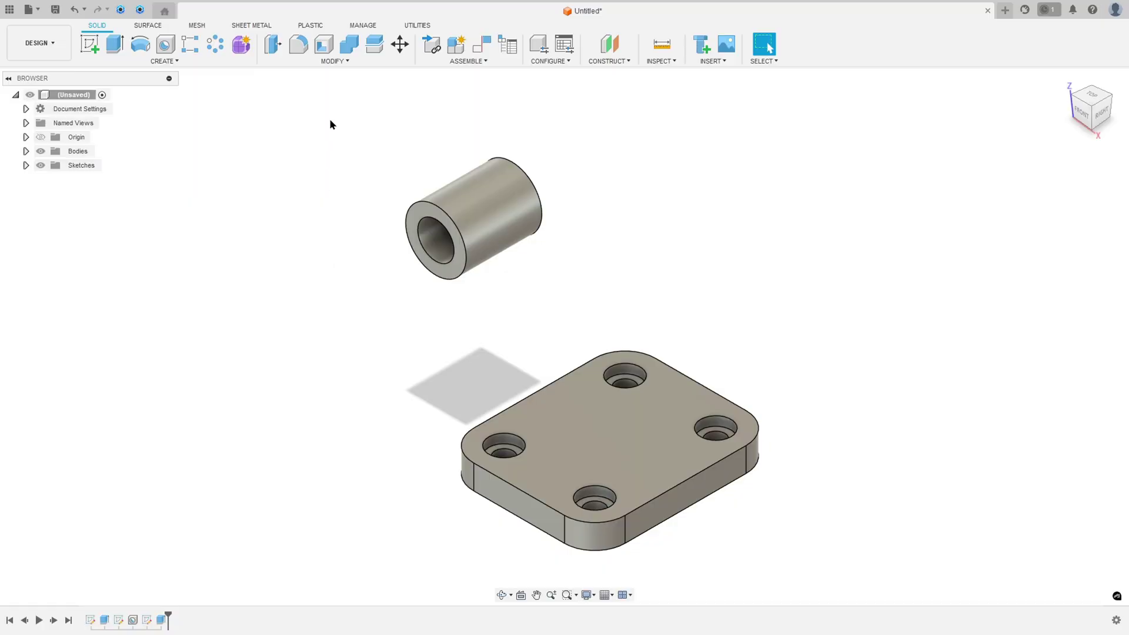
Start a chamfer and select the tube's outer and inner end edges at both ends
{"action": "left_click", "coordinate": [331, 61]}
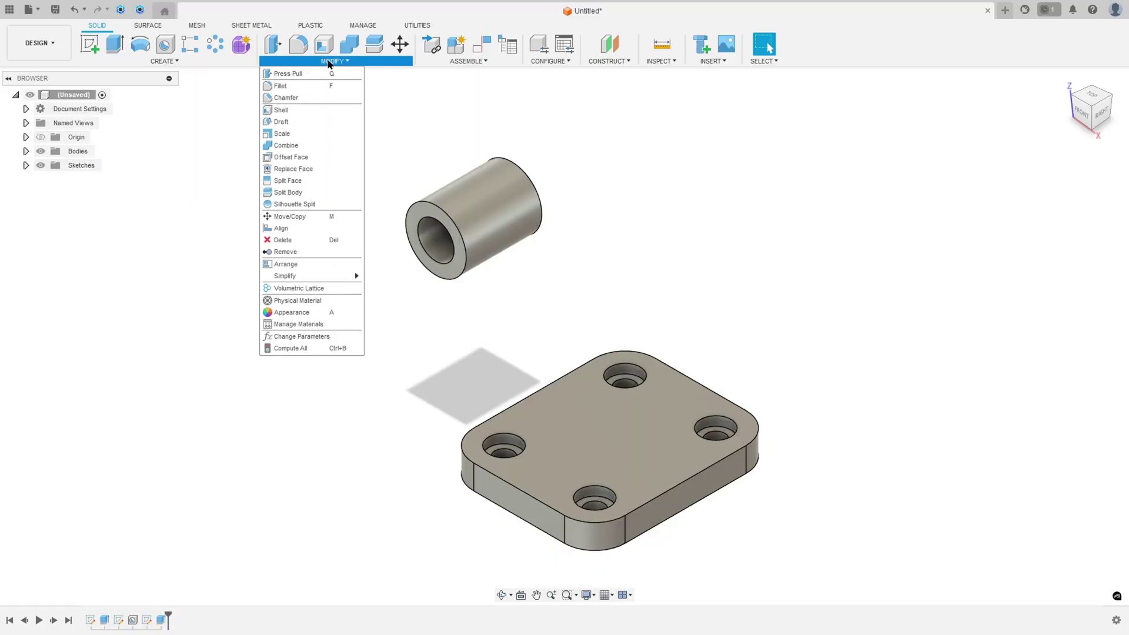
{"action": "left_click", "coordinate": [289, 98]}
{"action": "left_click", "coordinate": [432, 209]}
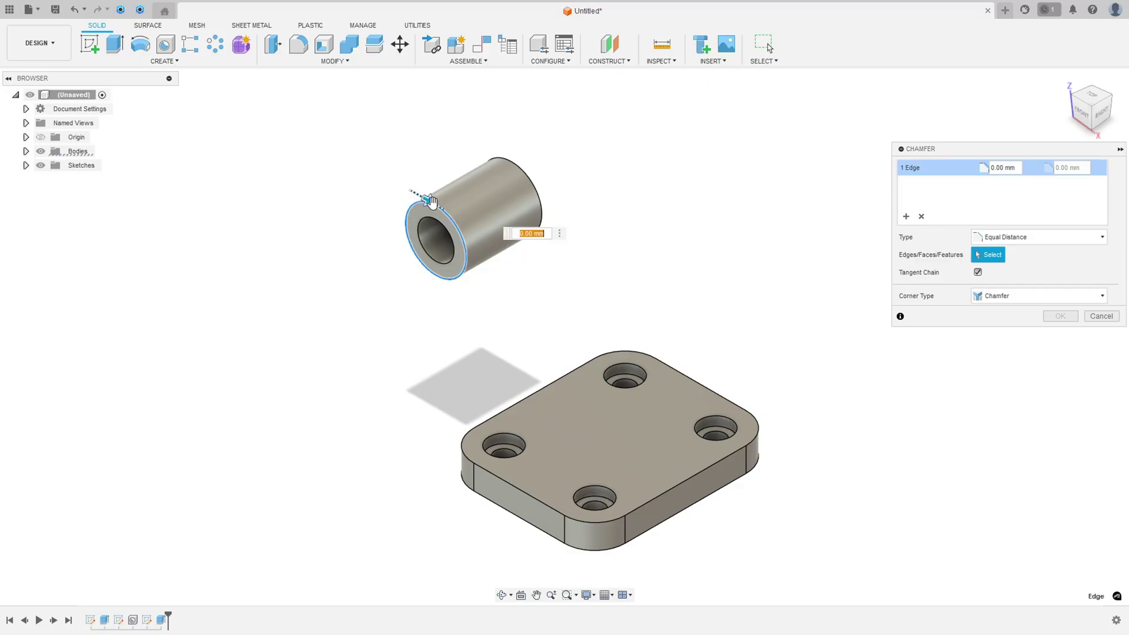
{"action": "left_click", "coordinate": [513, 166]}
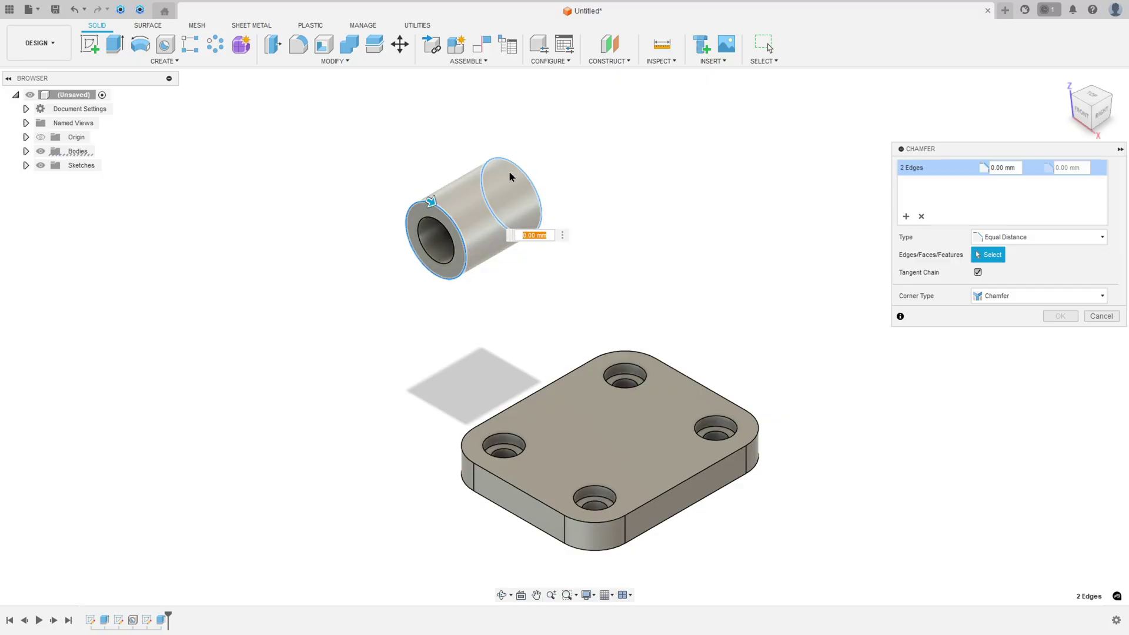
{"action": "left_click", "coordinate": [423, 222]}
{"action": "middle_click_drag", "start_coordinate": [565, 335], "coordinate": [773, 294], "text": "shift"}
{"action": "left_click", "coordinate": [685, 232]}
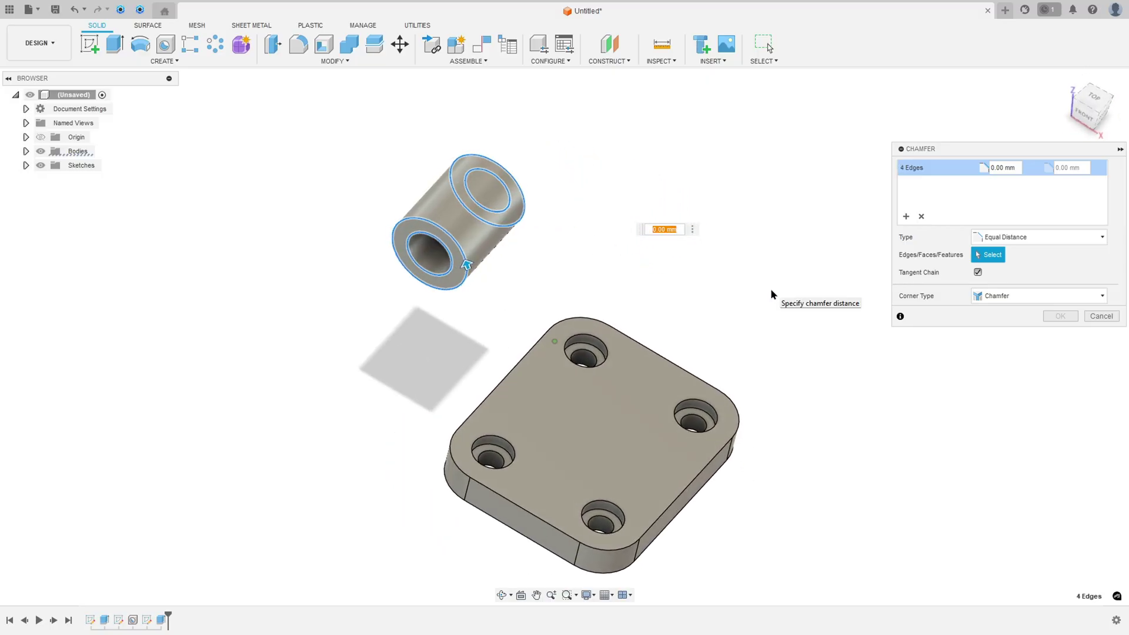
Apply a 0,5 mm chamfer to the four selected tube edges
{"action": "type", "text": "0,5"}
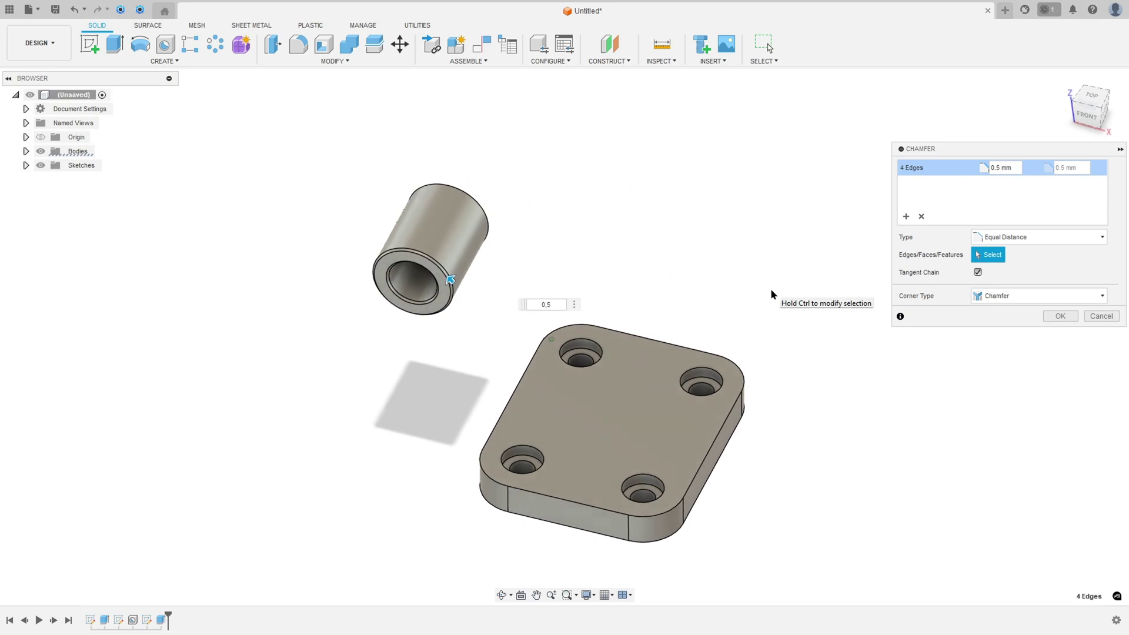
{"action": "left_click", "coordinate": [1059, 316]}
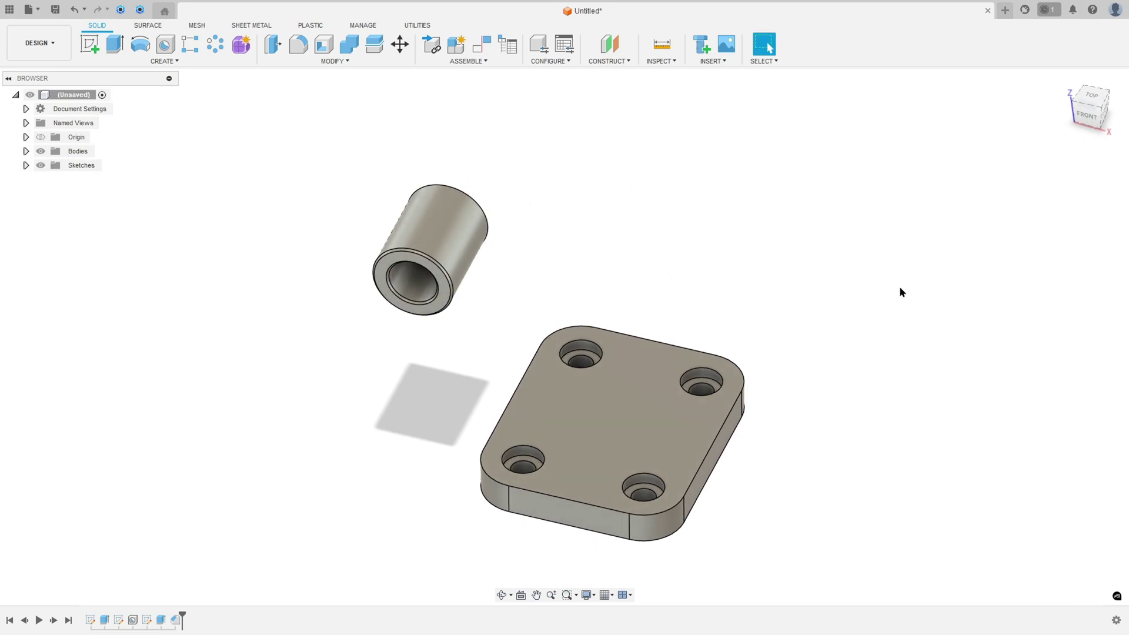
{"action": "scroll", "coordinate": [903, 290], "scroll_direction": "up", "scroll_amount": 8}
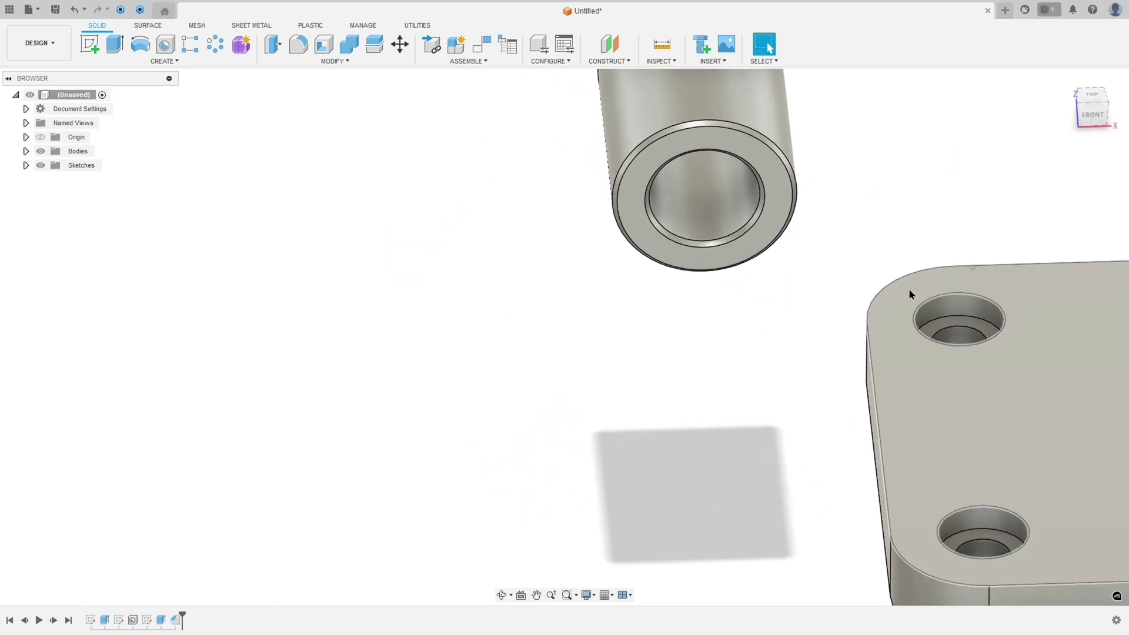
{"action": "scroll", "coordinate": [909, 294], "scroll_direction": "down", "scroll_amount": 5}
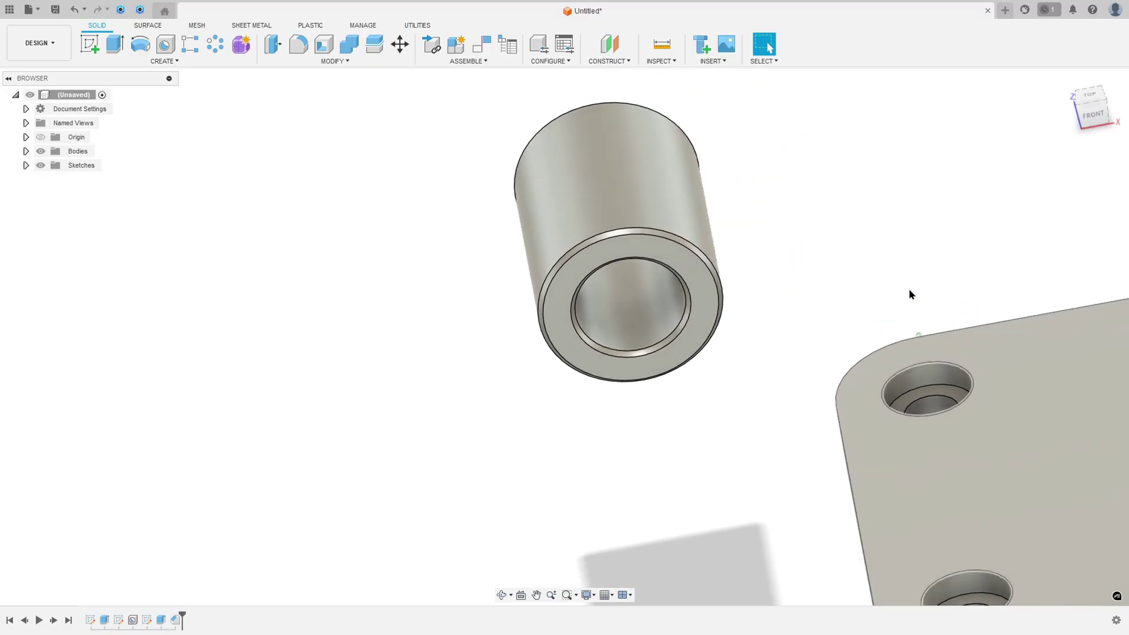
{"action": "scroll", "coordinate": [909, 290], "scroll_direction": "down", "scroll_amount": 3}
{"action": "key", "text": "alt+Tab"}
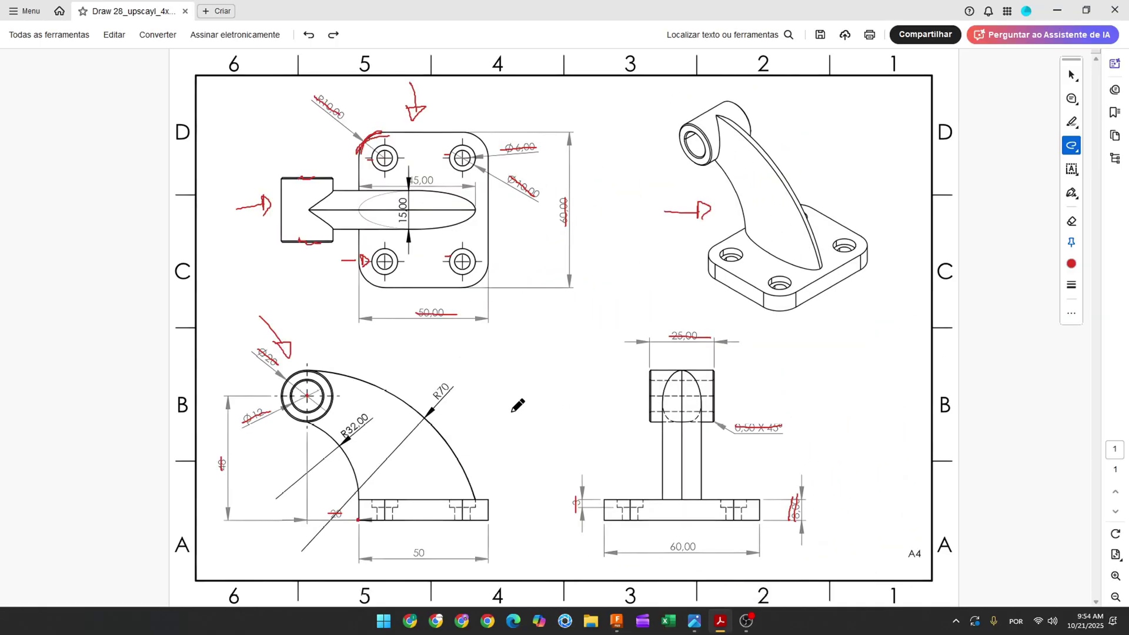
Mark the arm in the 3D view and trace the pointed rib's top, centreline and upper edge in red
{"action": "left_click_drag", "start_coordinate": [730, 149], "coordinate": [784, 215]}
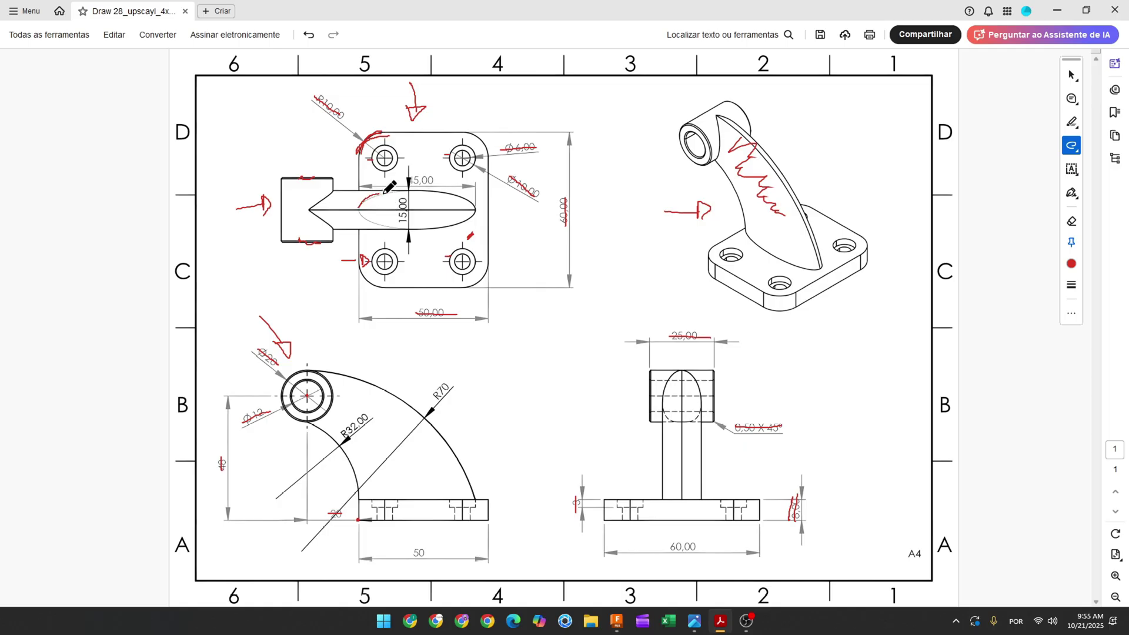
{"action": "mouse_move", "coordinate": [384, 193]}
{"action": "left_mouse_down"}
{"action": "mouse_move", "coordinate": [440, 189]}
{"action": "mouse_move", "coordinate": [474, 207]}
{"action": "left_mouse_up"}
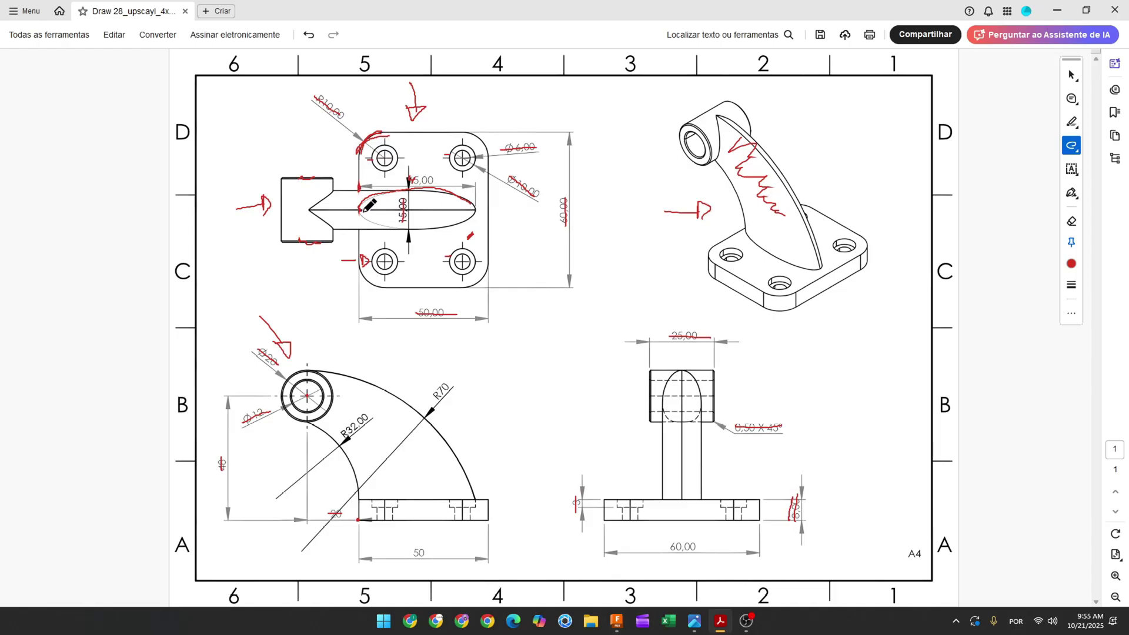
{"action": "left_click_drag", "start_coordinate": [360, 210], "coordinate": [469, 211]}
{"action": "left_click_drag", "start_coordinate": [432, 135], "coordinate": [445, 135]}
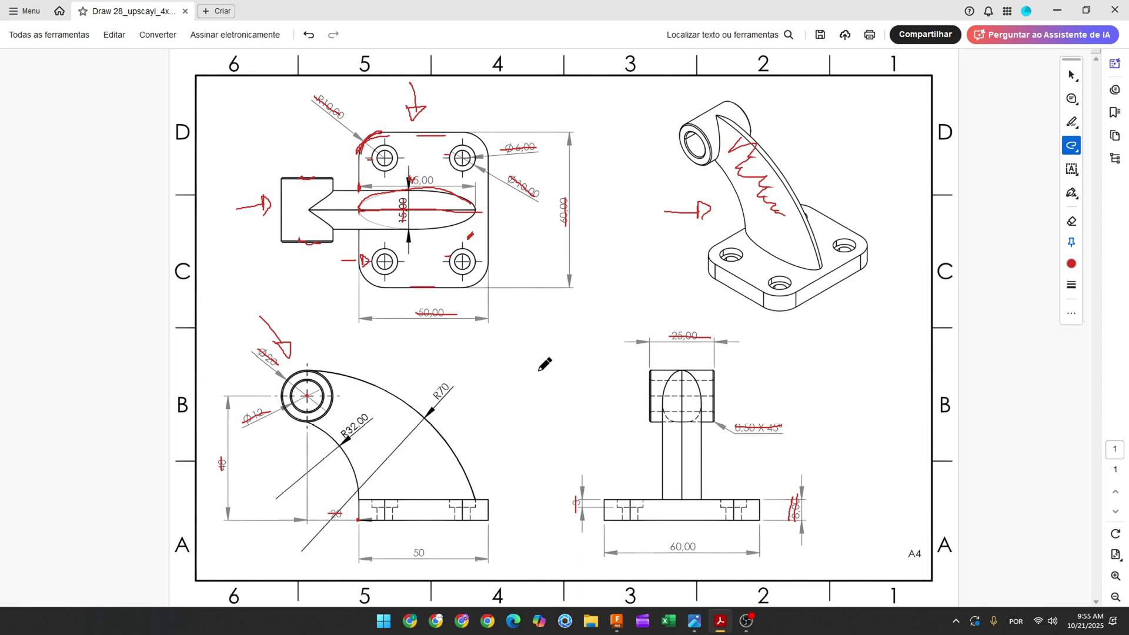
{"action": "left_click", "coordinate": [616, 622]}
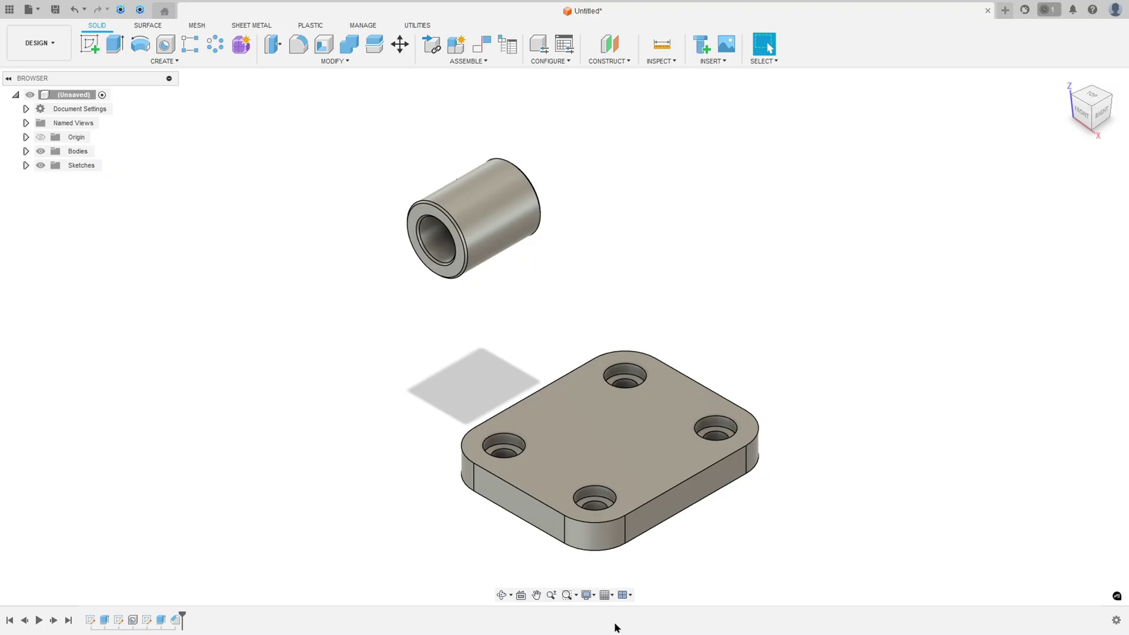
Sketch on the plate's top face a 45 by 15 mm ellipse, shifted right toward the plate centre
{"action": "left_click", "coordinate": [90, 44]}
{"action": "left_click", "coordinate": [564, 435]}
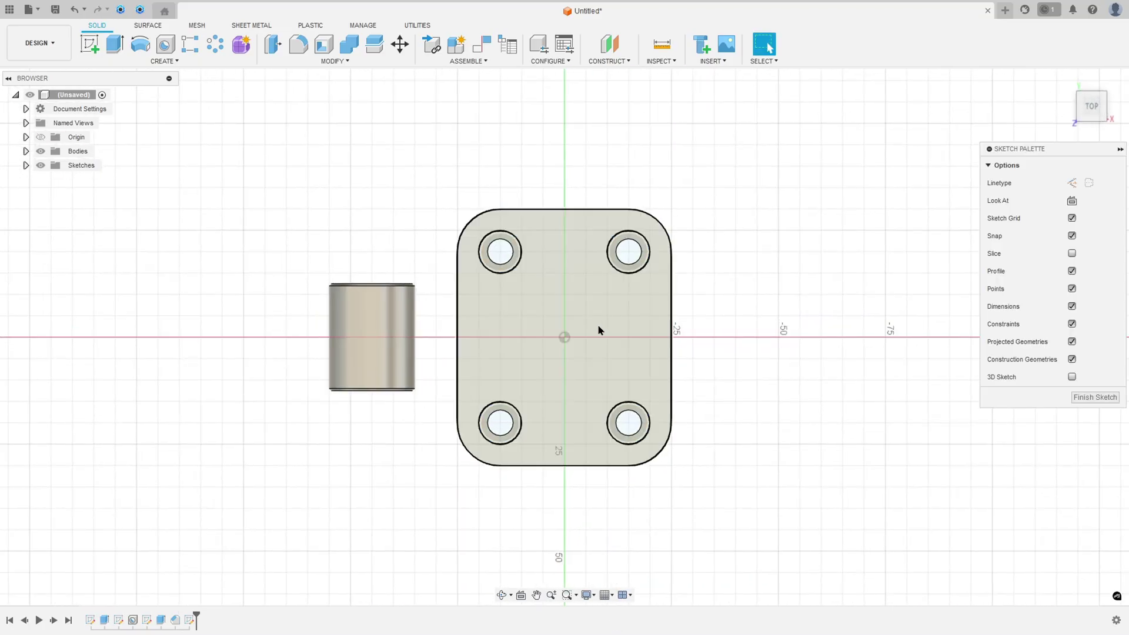
{"action": "left_click", "coordinate": [158, 62]}
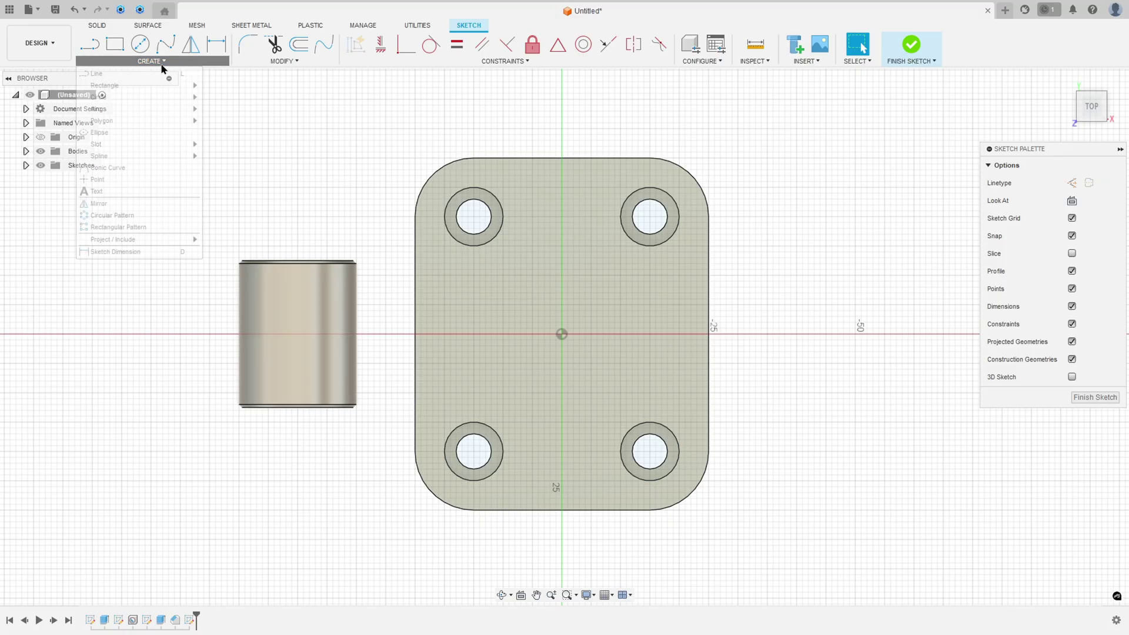
{"action": "mouse_move", "coordinate": [146, 143]}
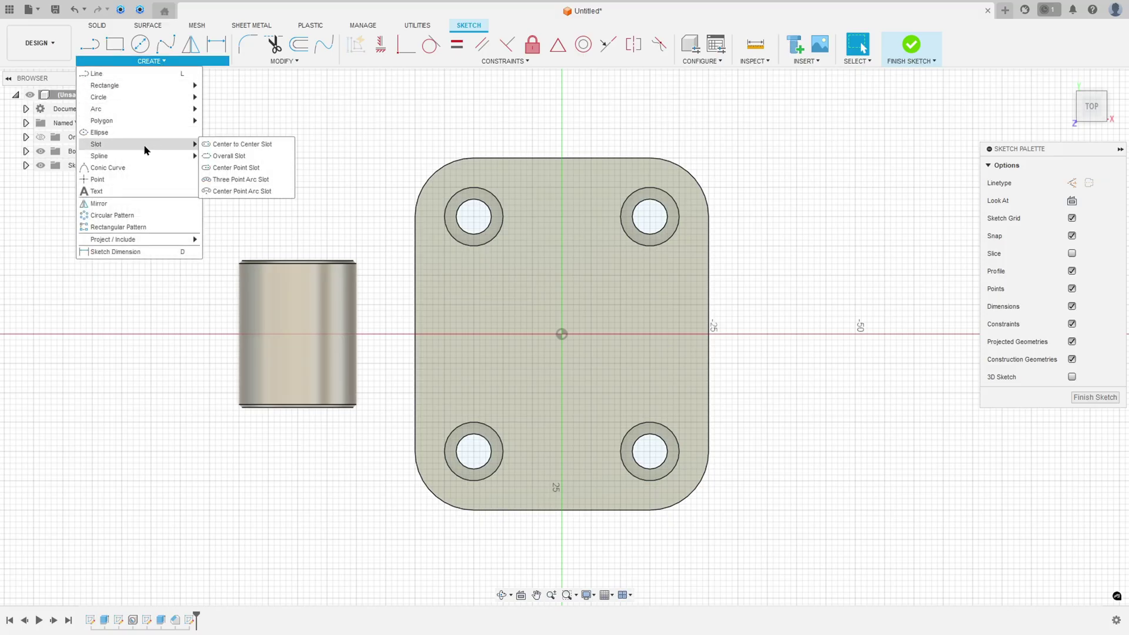
{"action": "left_click", "coordinate": [144, 132]}
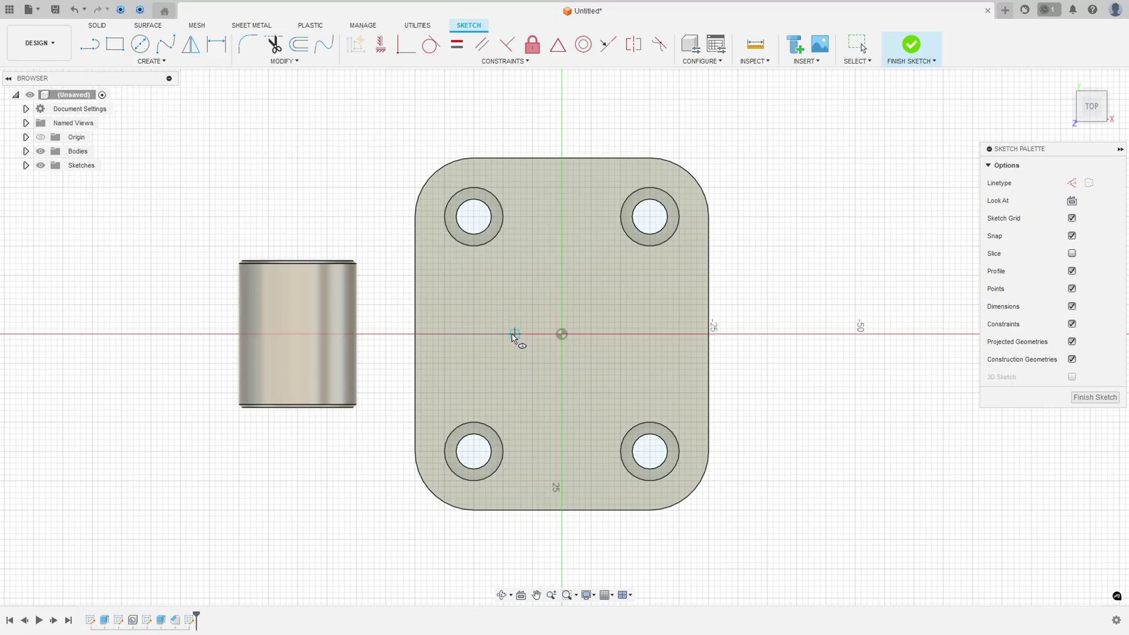
{"action": "left_click", "coordinate": [532, 334]}
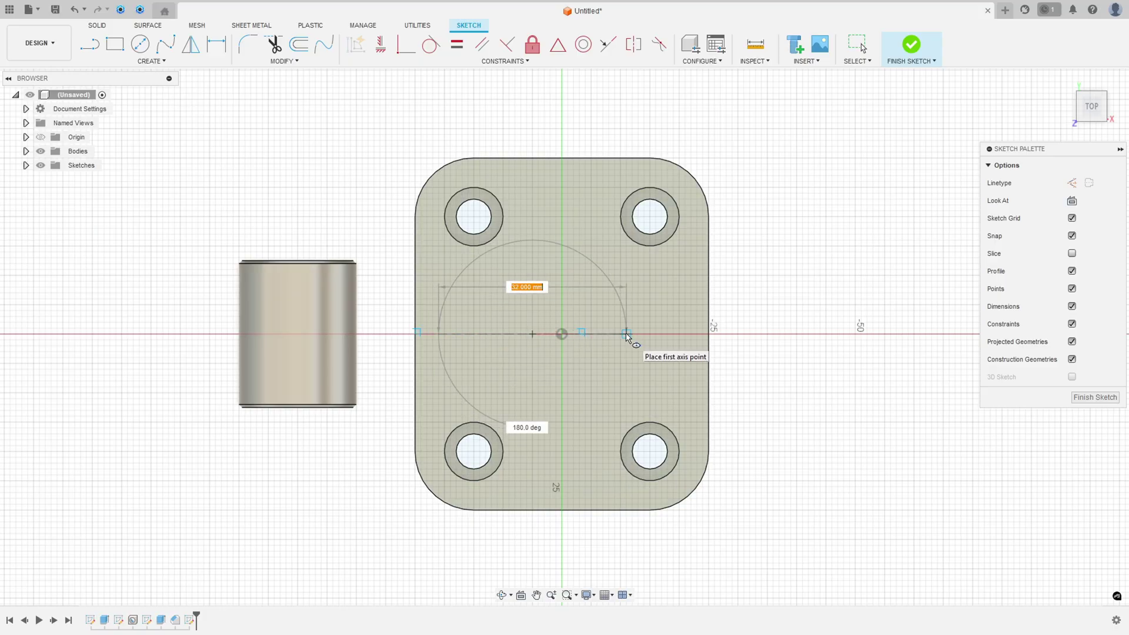
{"action": "type", "text": "45"}
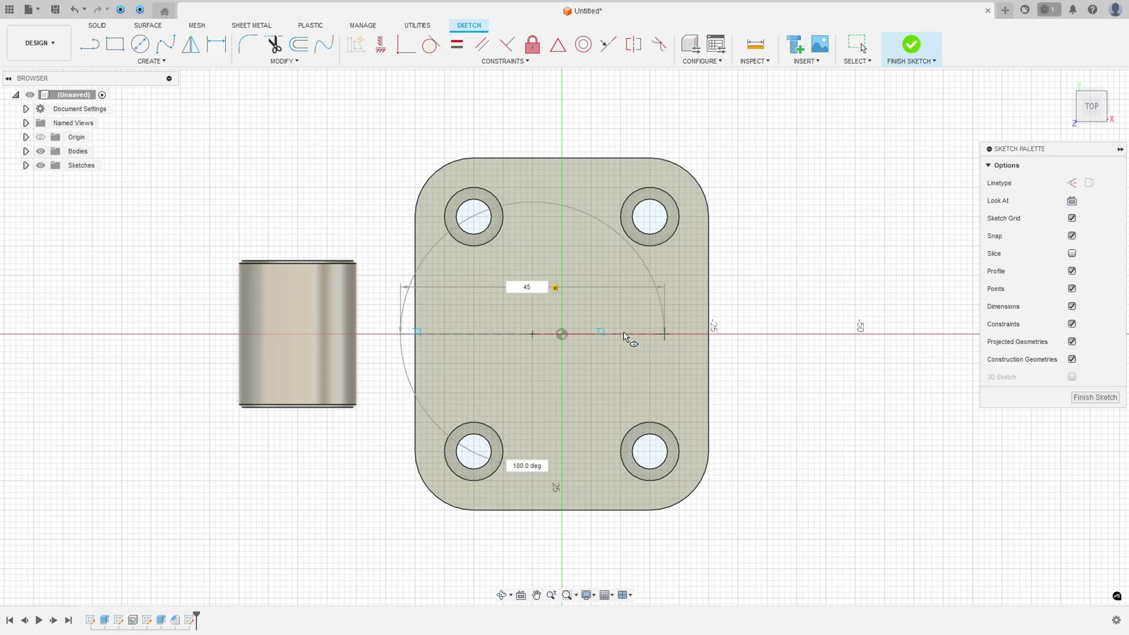
{"action": "key", "text": "Return"}
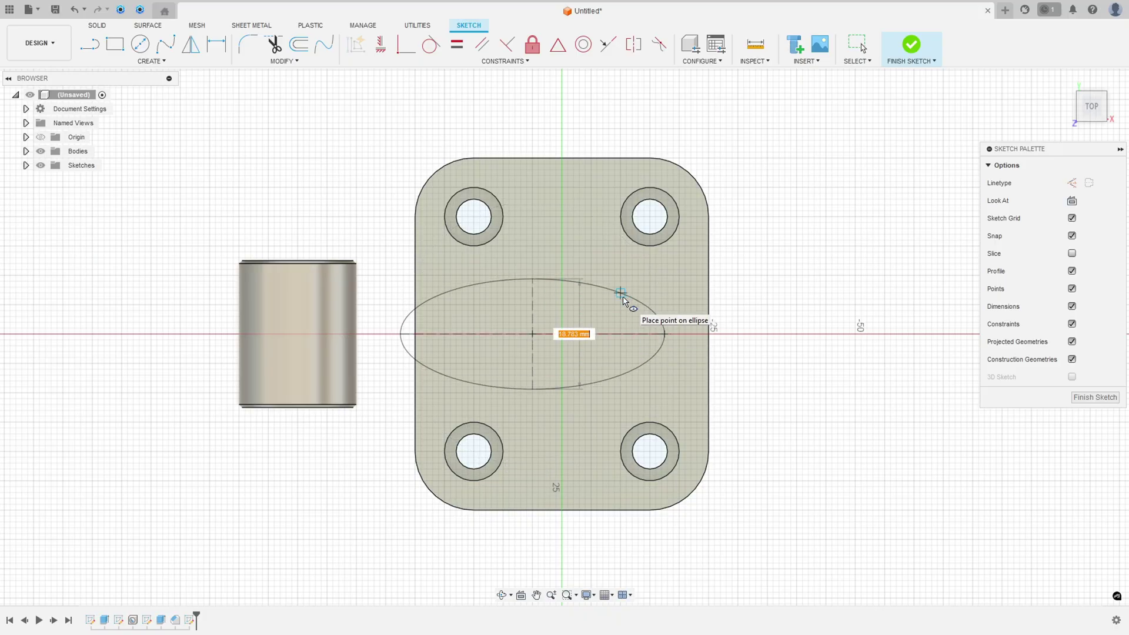
{"action": "type", "text": "15"}
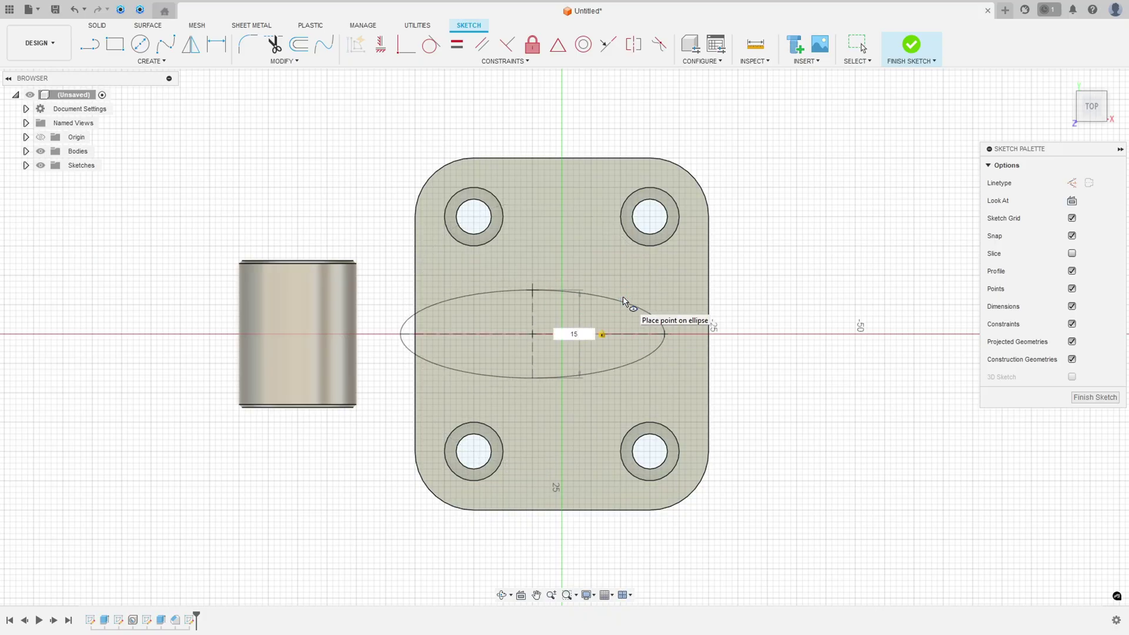
{"action": "key", "text": "Return"}
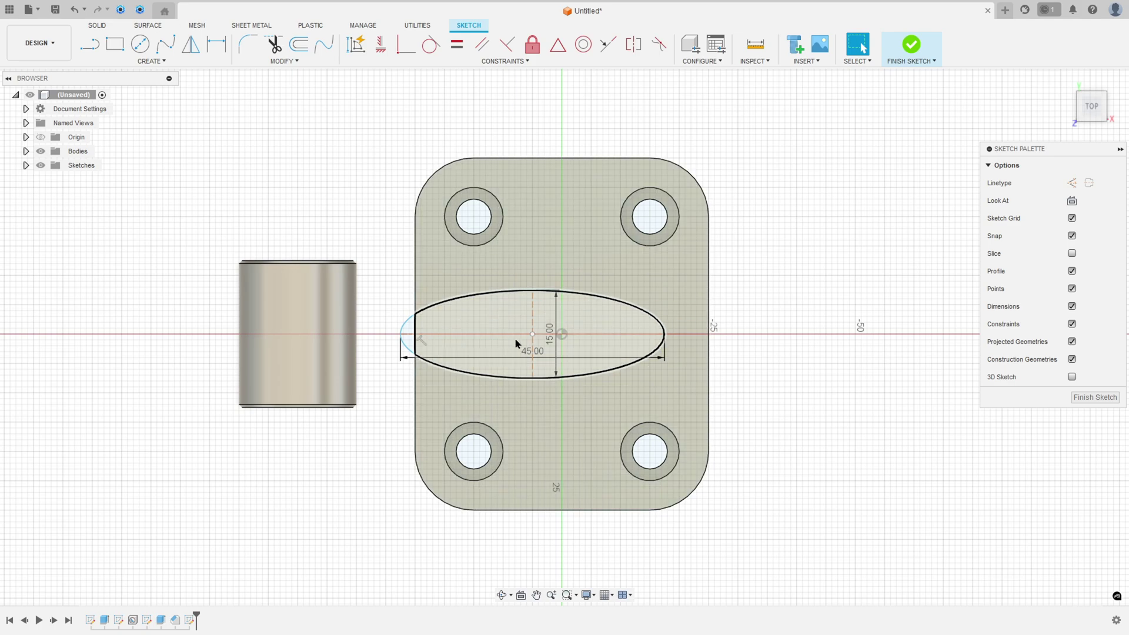
{"action": "left_click", "coordinate": [623, 303]}
{"action": "left_click_drag", "start_coordinate": [534, 336], "coordinate": [555, 335]}
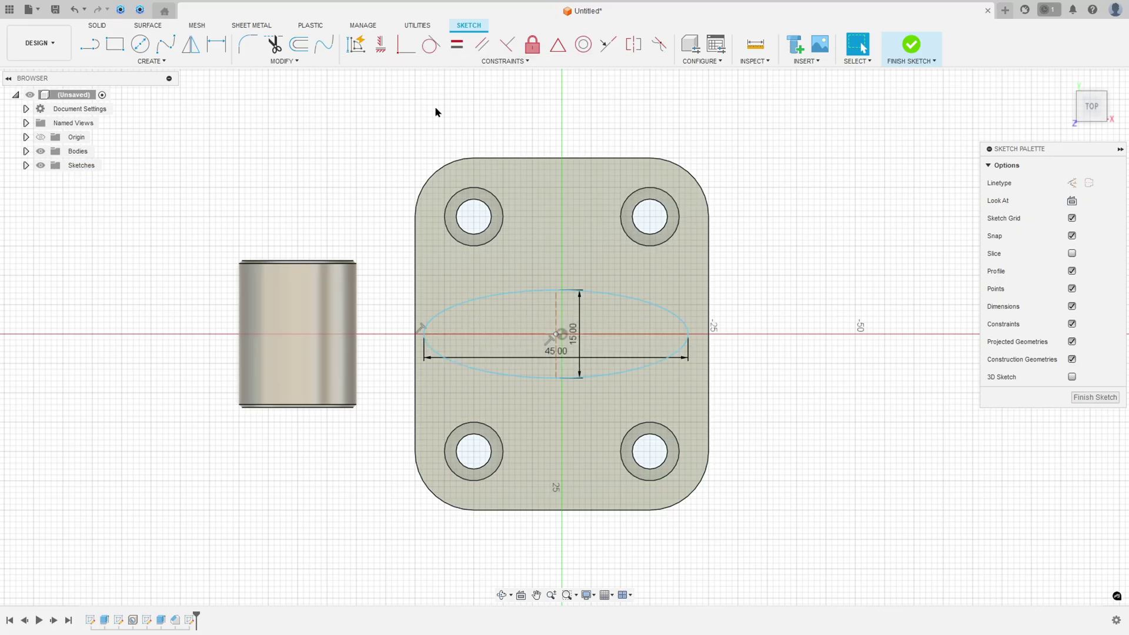
Project the plate face's edges into the ellipse sketch
{"action": "left_click", "coordinate": [170, 61]}
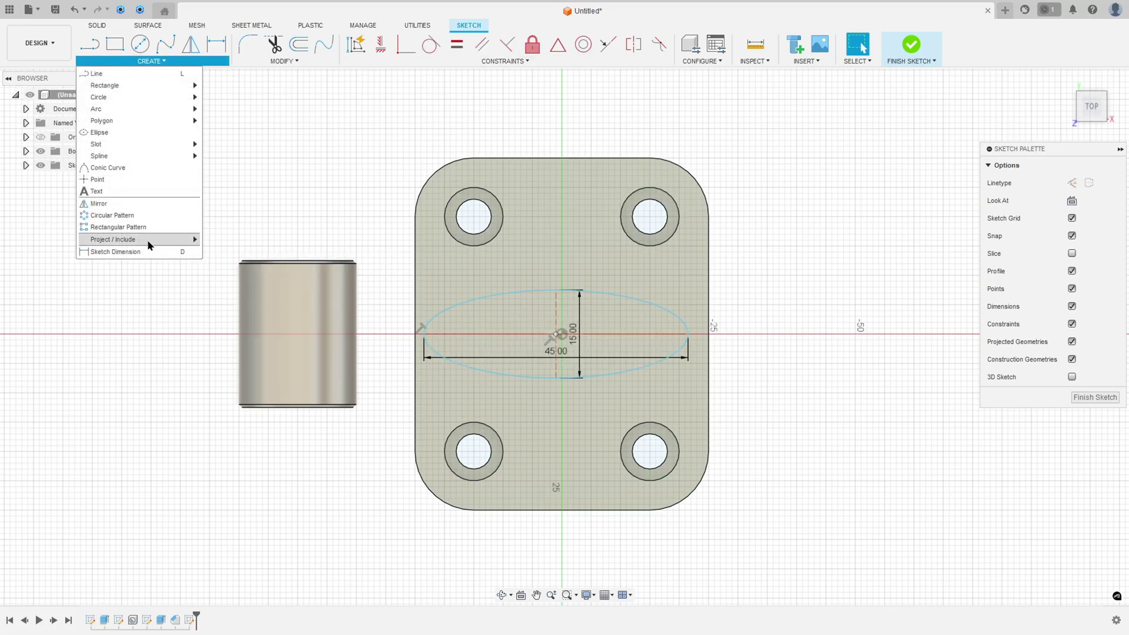
{"action": "left_click", "coordinate": [216, 240]}
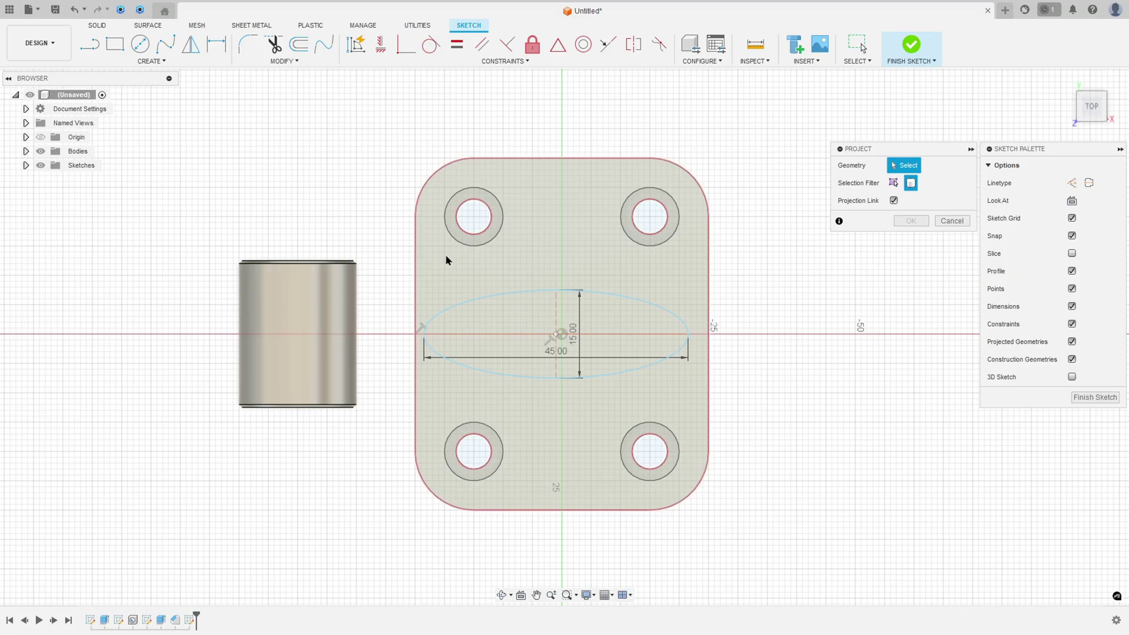
{"action": "left_click", "coordinate": [475, 267]}
{"action": "left_click", "coordinate": [911, 221]}
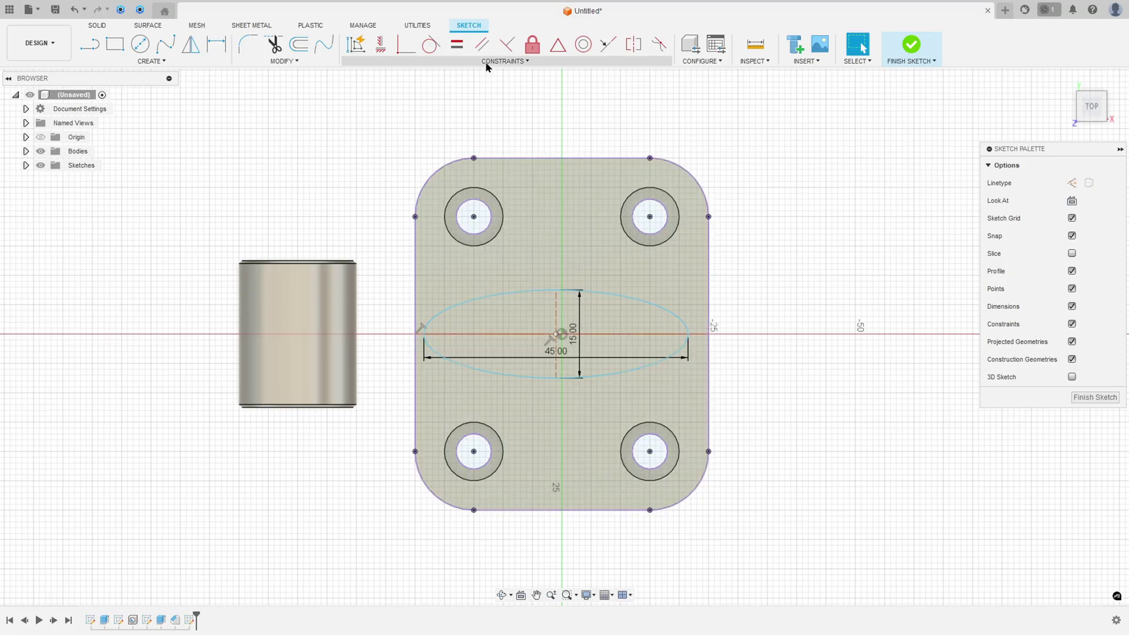
Make the ellipse's left end coincident with the plate's left edge and its long axis horizontal
{"action": "left_click", "coordinate": [431, 44]}
{"action": "scroll", "coordinate": [419, 323], "scroll_direction": "up", "scroll_amount": 4}
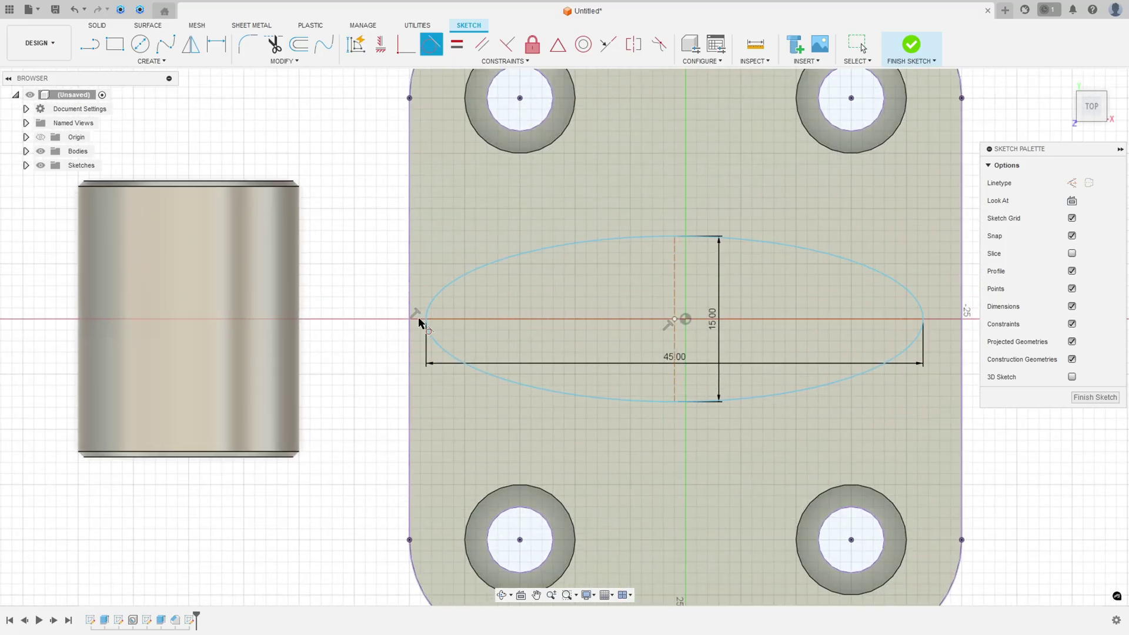
{"action": "left_click", "coordinate": [427, 316]}
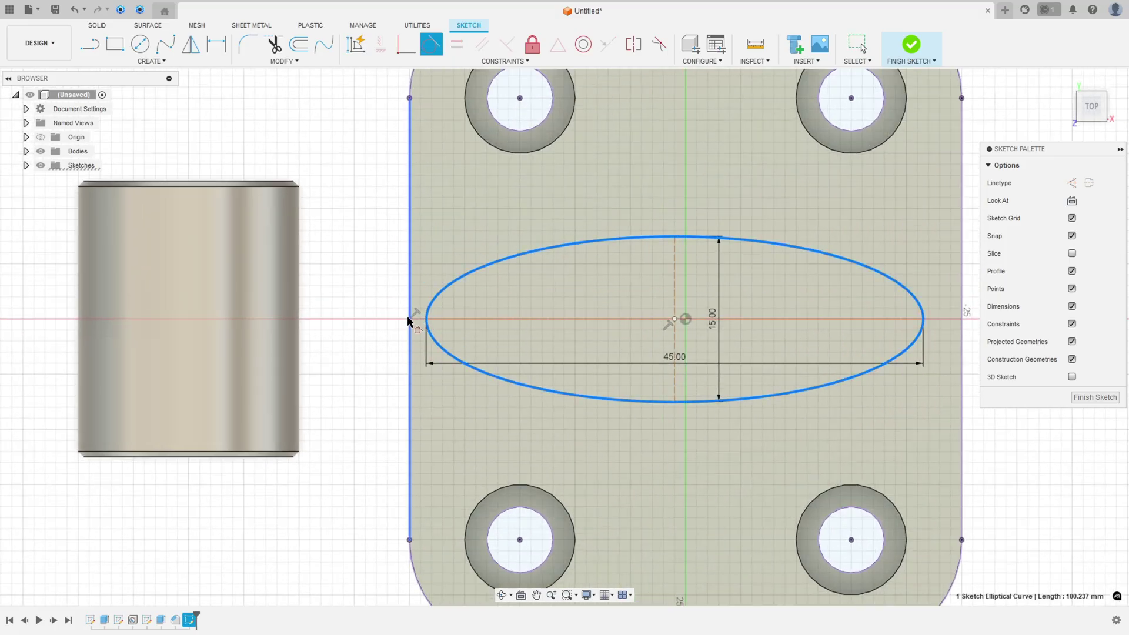
{"action": "left_click", "coordinate": [408, 315]}
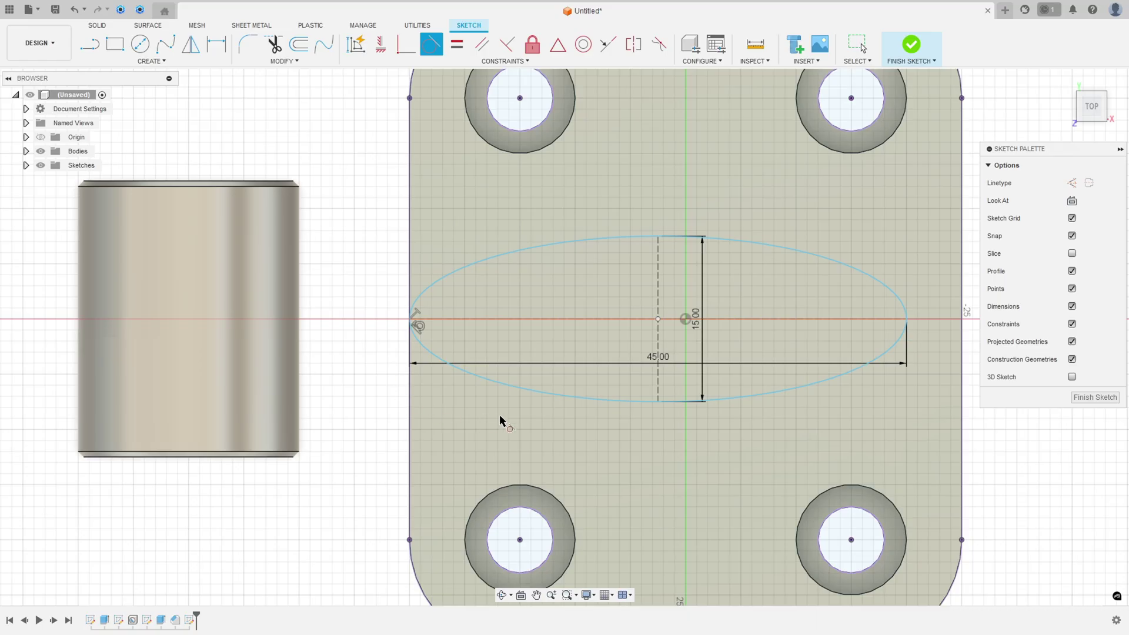
{"action": "key", "text": "Escape"}
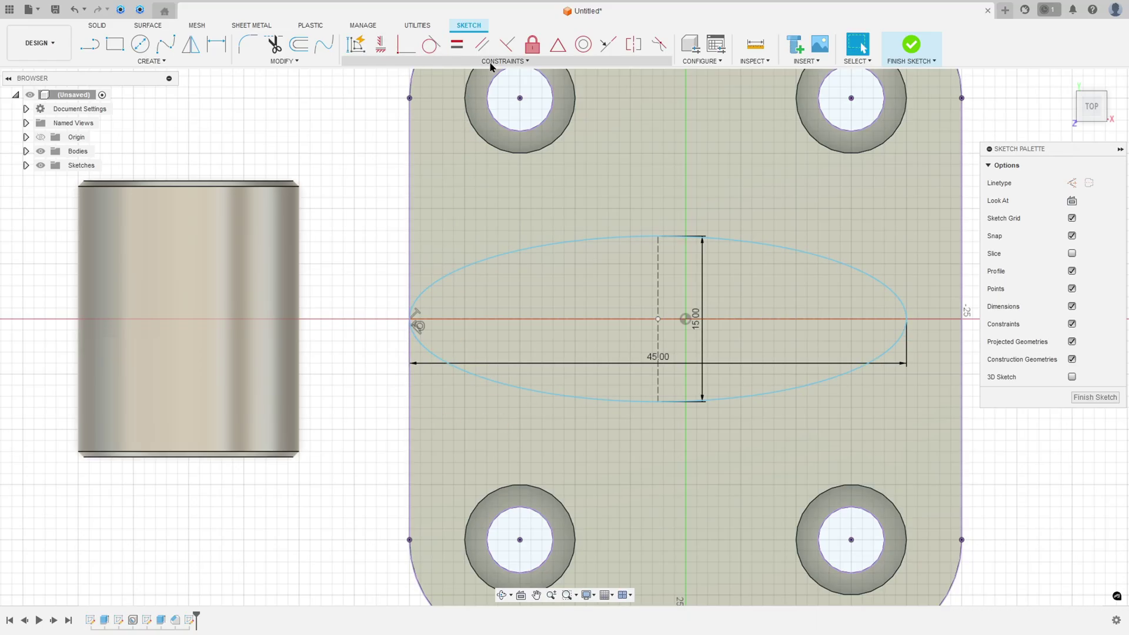
{"action": "left_click", "coordinate": [381, 44]}
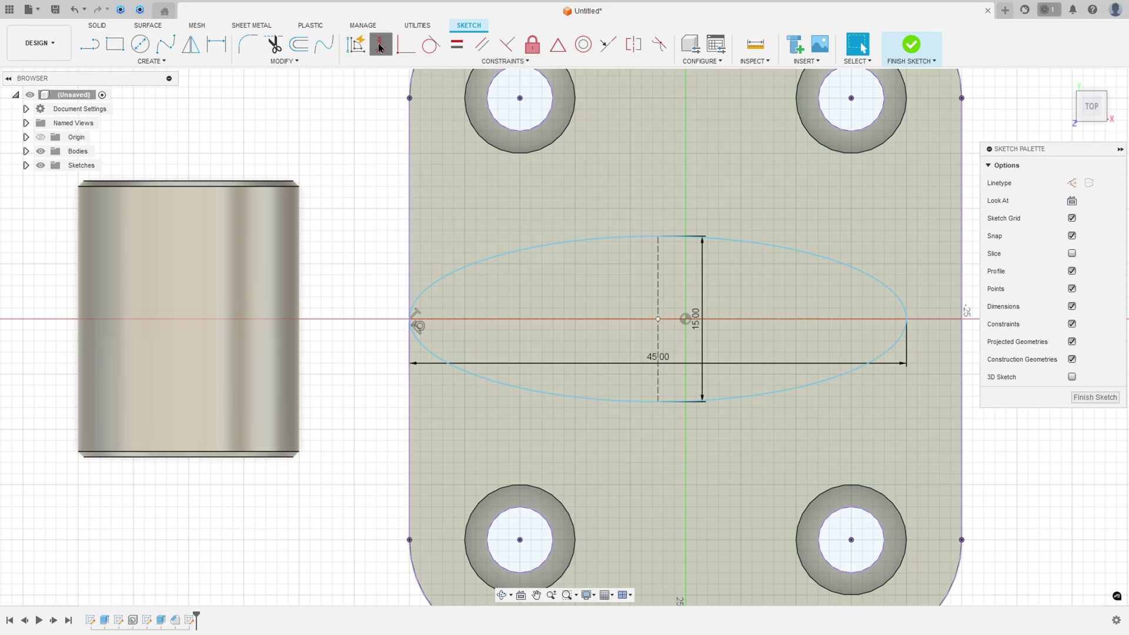
{"action": "left_click", "coordinate": [657, 320]}
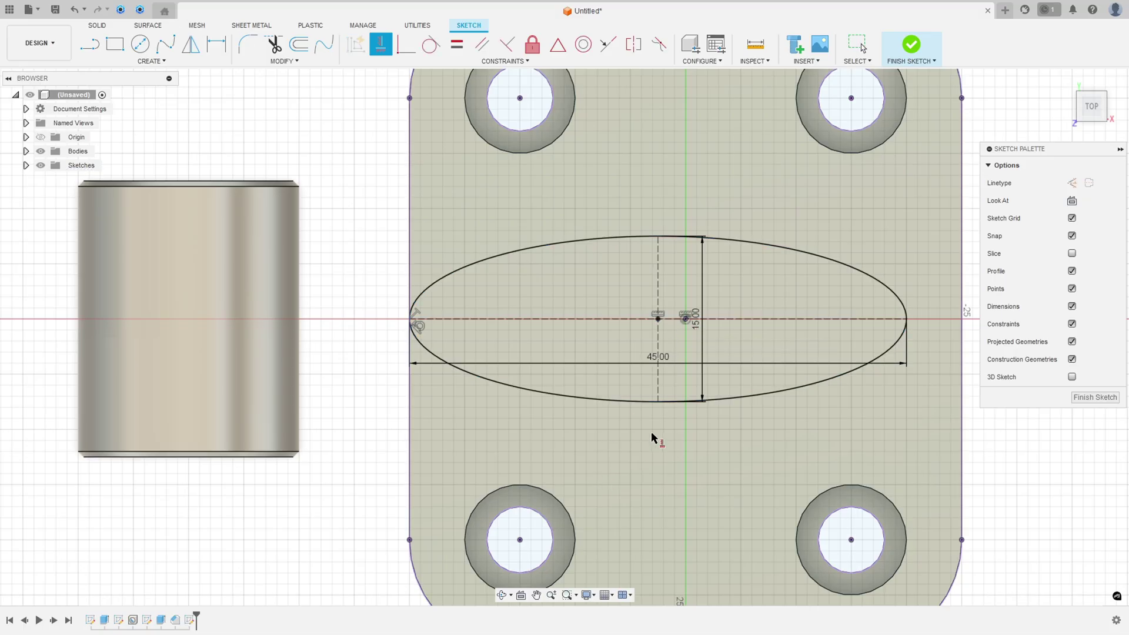
{"action": "key", "text": "Escape"}
Move the 45.00 and 15.00 dimensions clear of the ellipse and finish the sketch
{"action": "left_click_drag", "start_coordinate": [654, 361], "coordinate": [650, 186]}
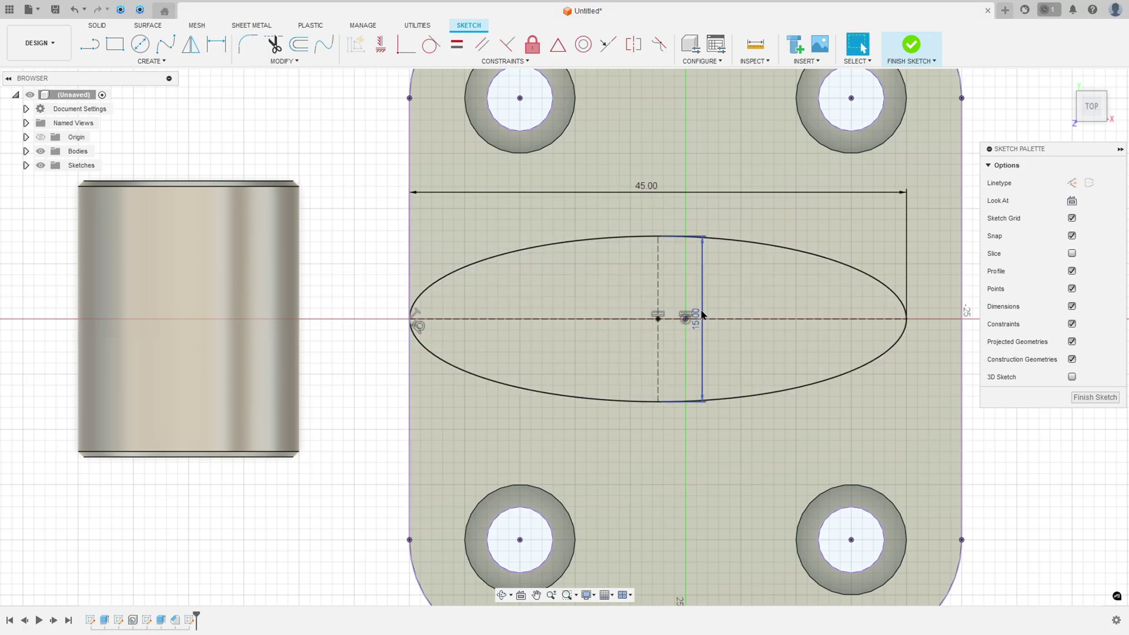
{"action": "mouse_move", "coordinate": [711, 311]}
{"action": "left_mouse_down"}
{"action": "mouse_move", "coordinate": [929, 285]}
{"action": "mouse_move", "coordinate": [939, 317]}
{"action": "left_mouse_up"}
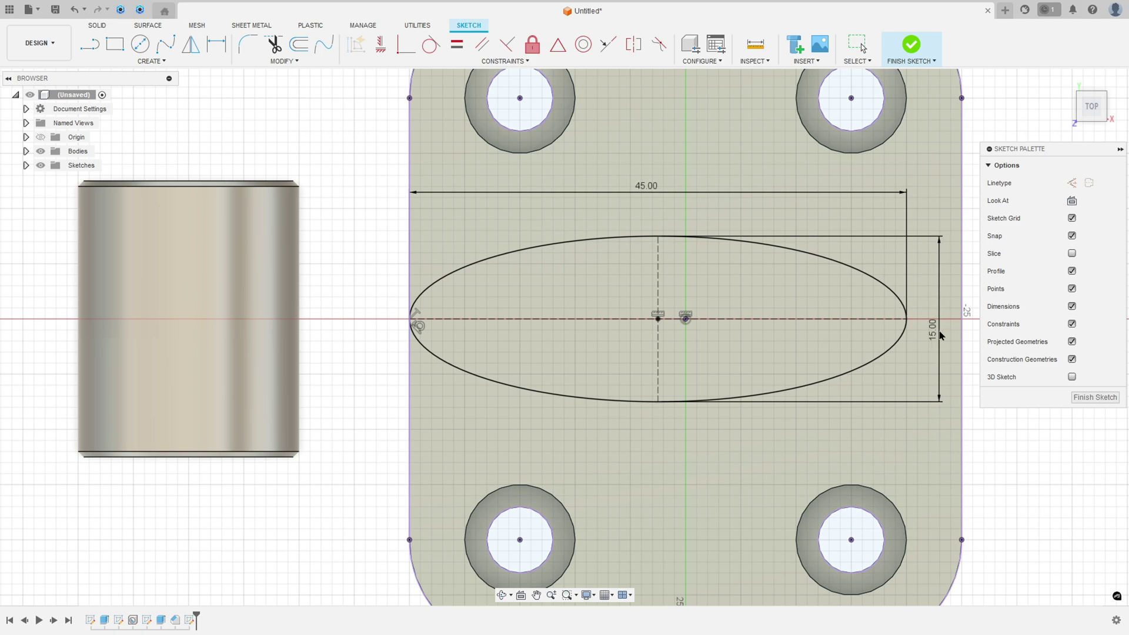
{"action": "scroll", "coordinate": [927, 365], "scroll_direction": "down", "scroll_amount": 2}
{"action": "middle_click_drag", "start_coordinate": [904, 402], "coordinate": [713, 393]}
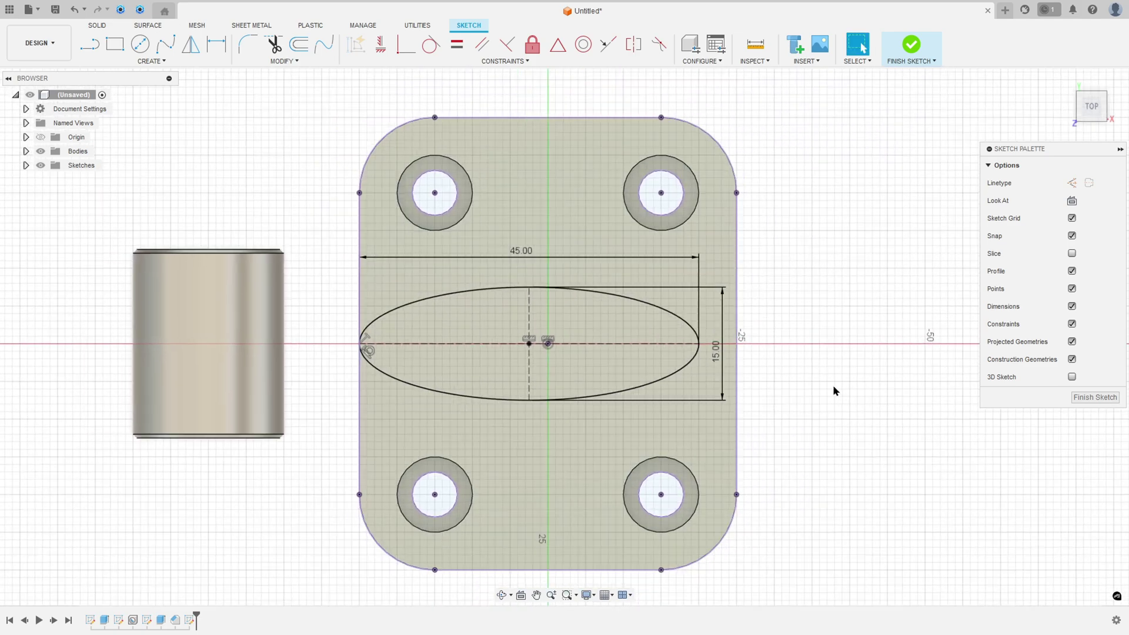
{"action": "scroll", "coordinate": [833, 384], "scroll_direction": "down", "scroll_amount": 1}
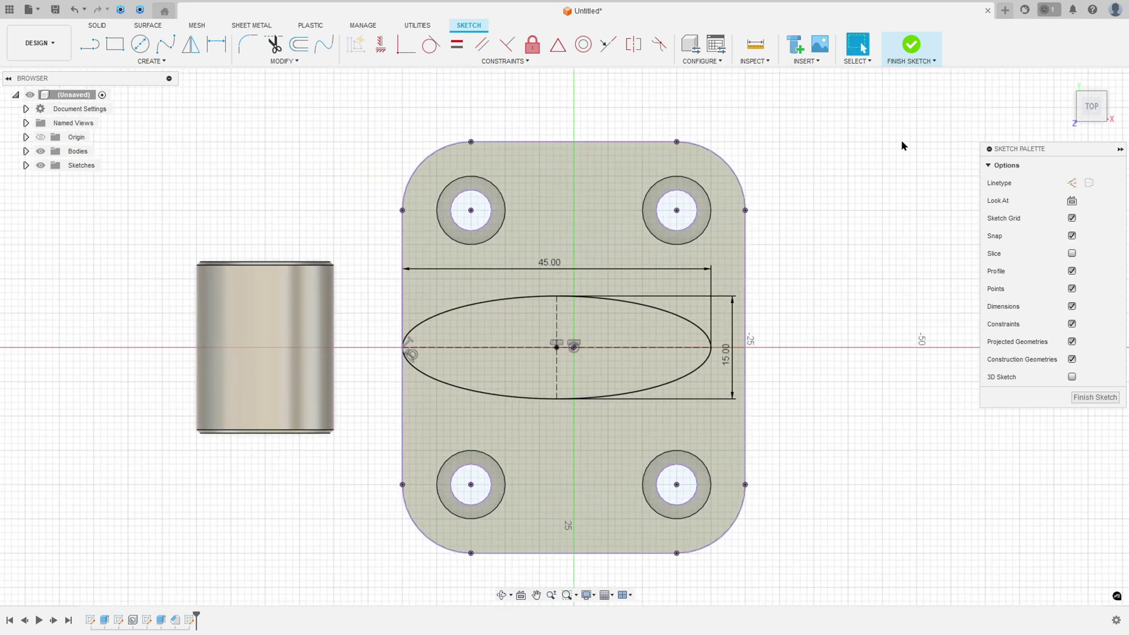
{"action": "left_click", "coordinate": [912, 50]}
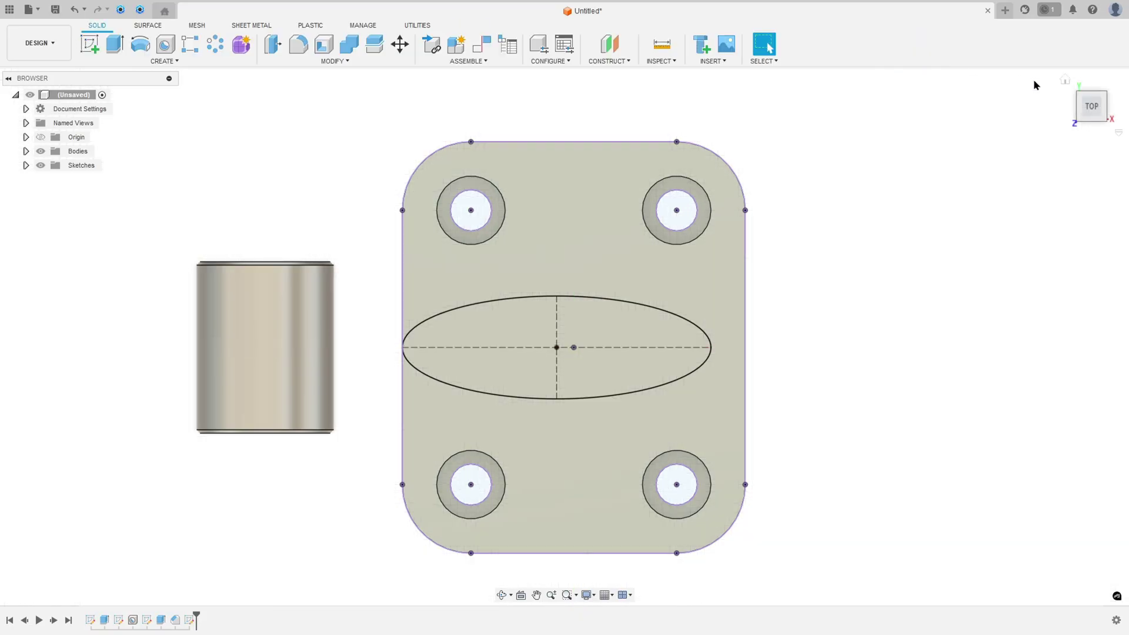
{"action": "left_click", "coordinate": [1064, 80]}
{"action": "key", "text": "alt+Tab"}
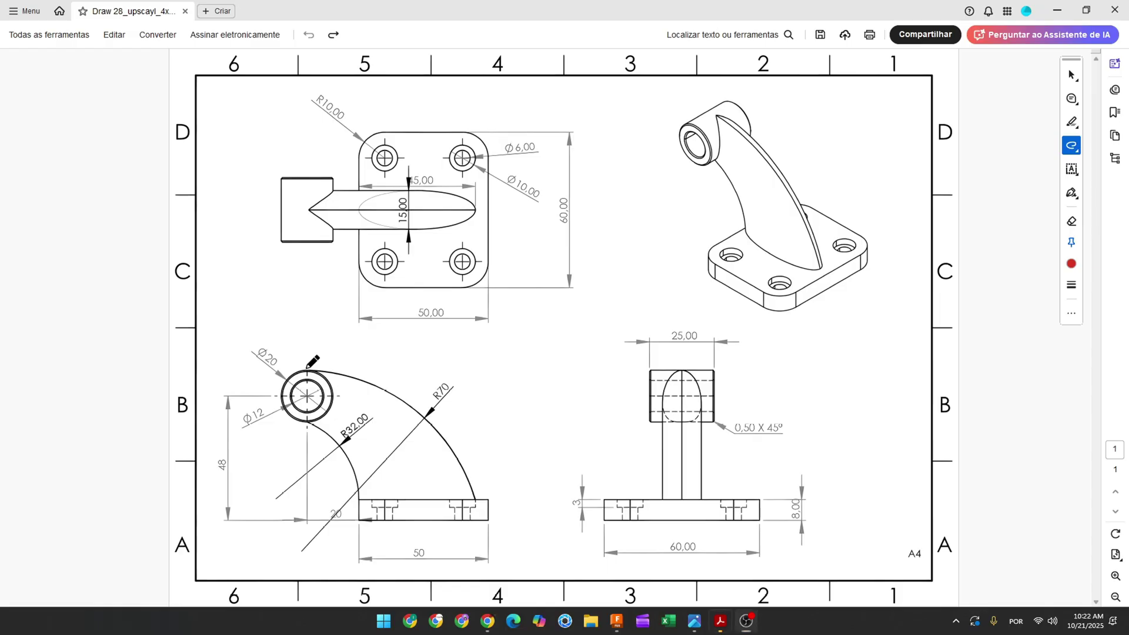
Draw a red line down the Ø20 circle's vertical centre line
{"action": "left_click_drag", "start_coordinate": [306, 381], "coordinate": [306, 424]}
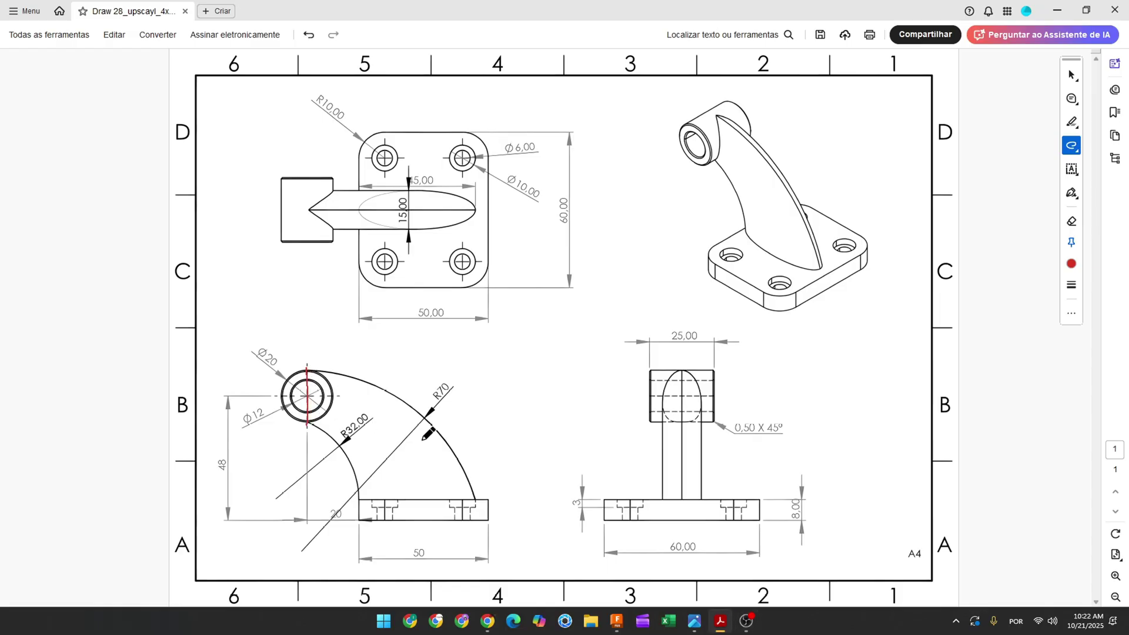
{"action": "left_click", "coordinate": [616, 620]}
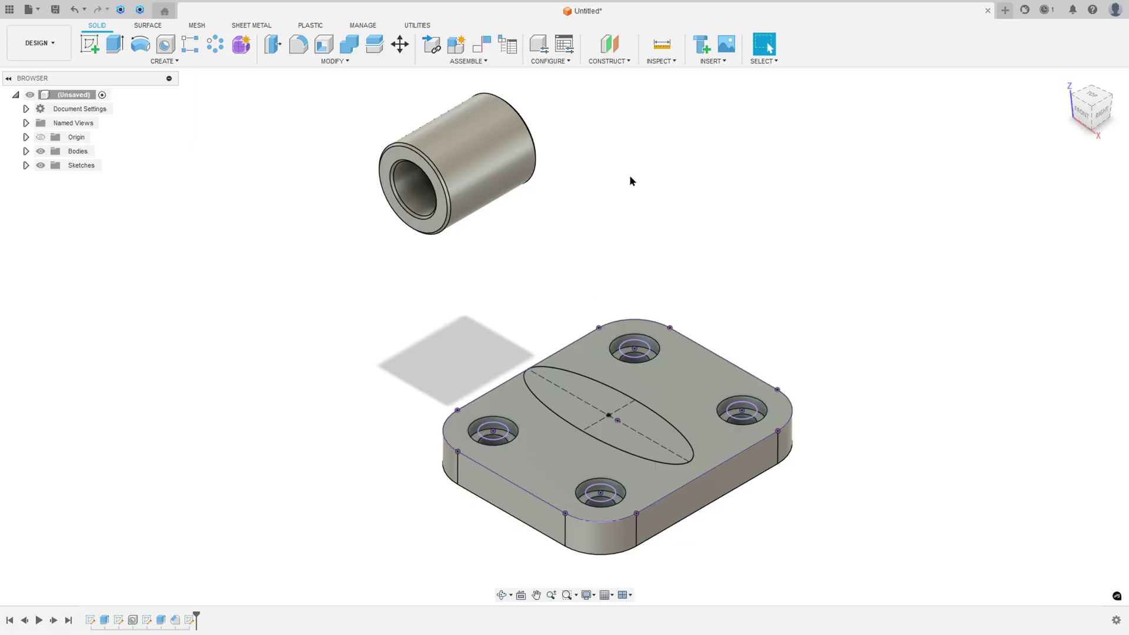
Start an offset plane based on the YZ plane and show the bodies and Sketch3
{"action": "left_click", "coordinate": [606, 62]}
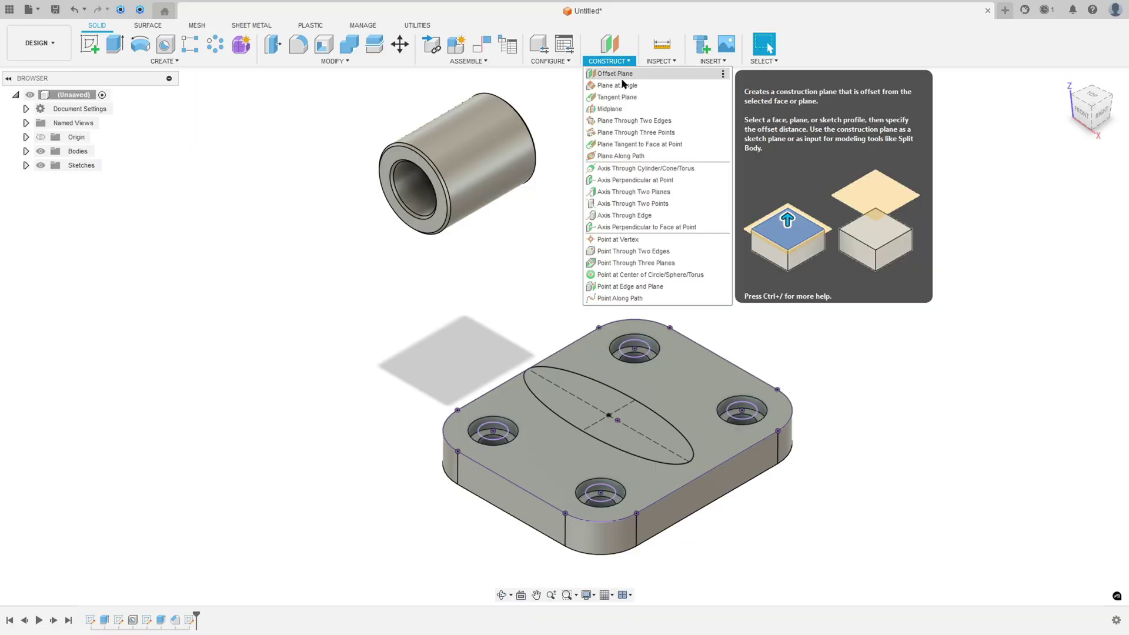
{"action": "left_click", "coordinate": [623, 75]}
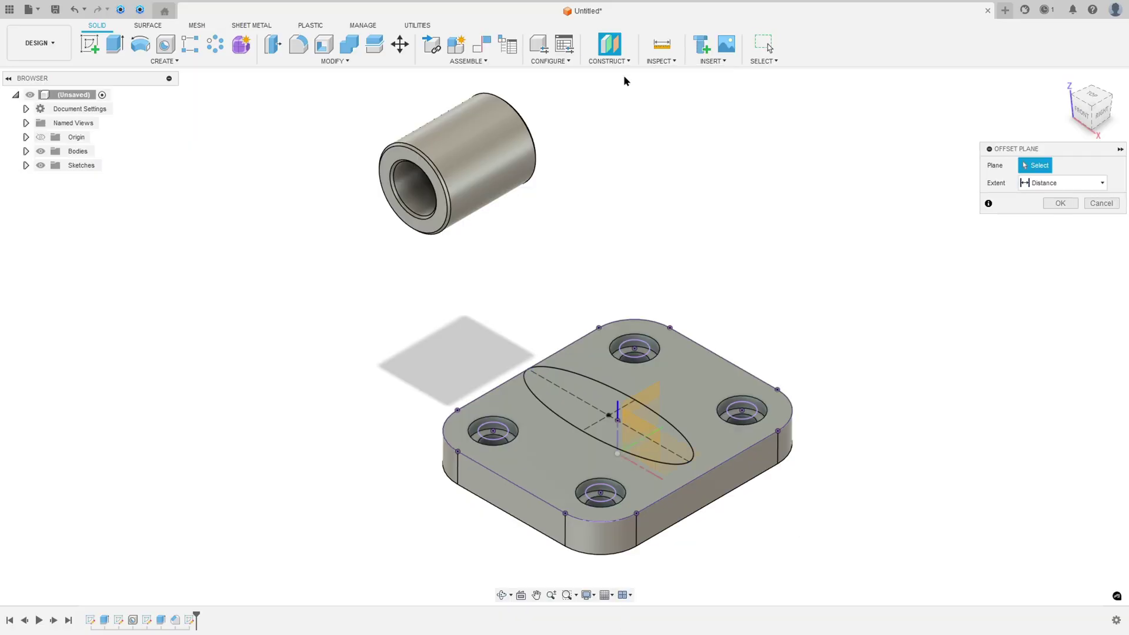
{"action": "left_click", "coordinate": [651, 392]}
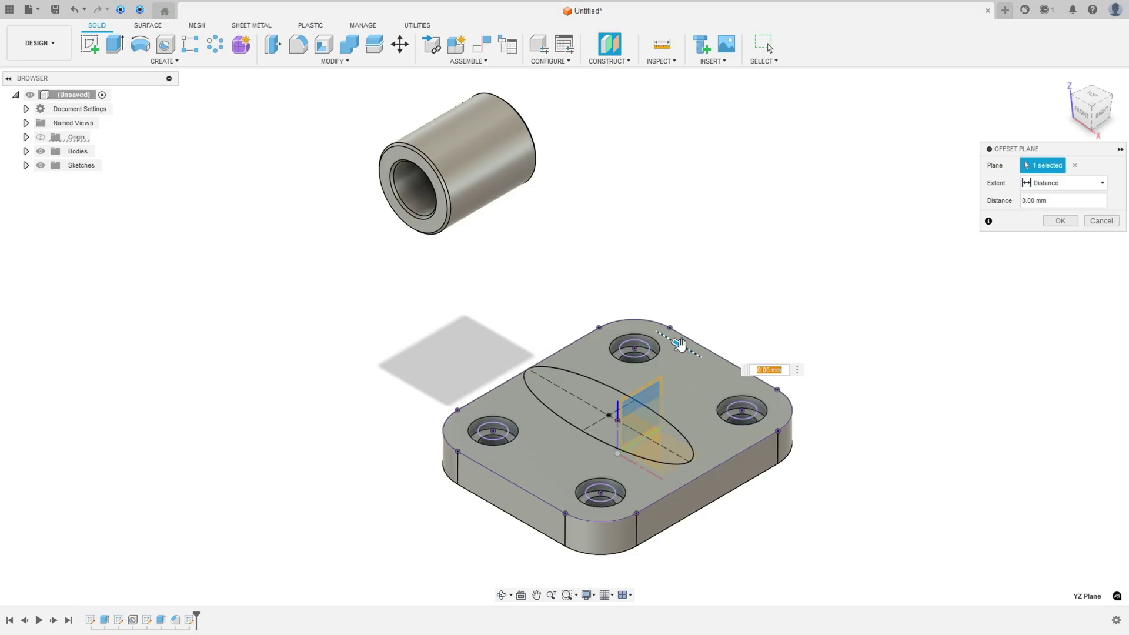
{"action": "left_click", "coordinate": [26, 151]}
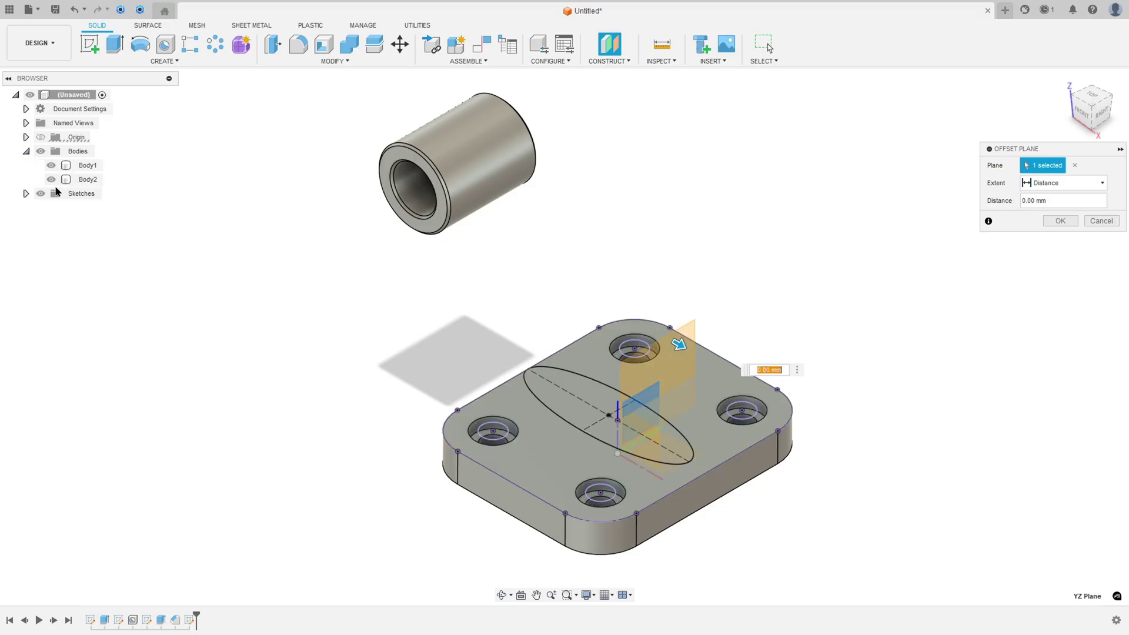
{"action": "left_click", "coordinate": [25, 151]}
{"action": "left_click", "coordinate": [25, 165]}
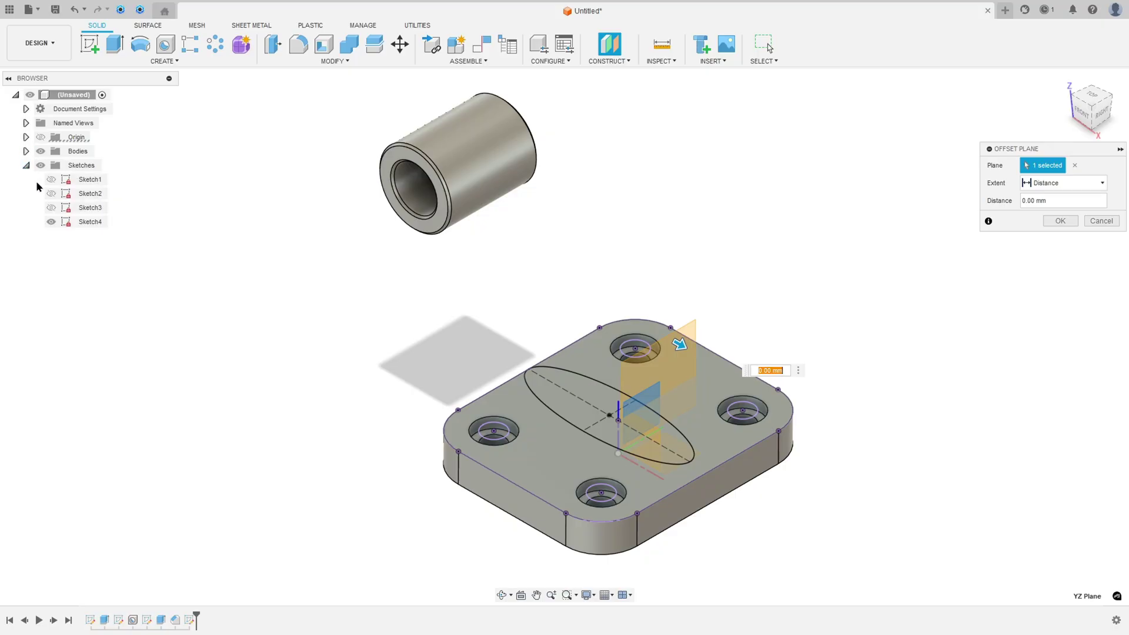
{"action": "left_click", "coordinate": [51, 207]}
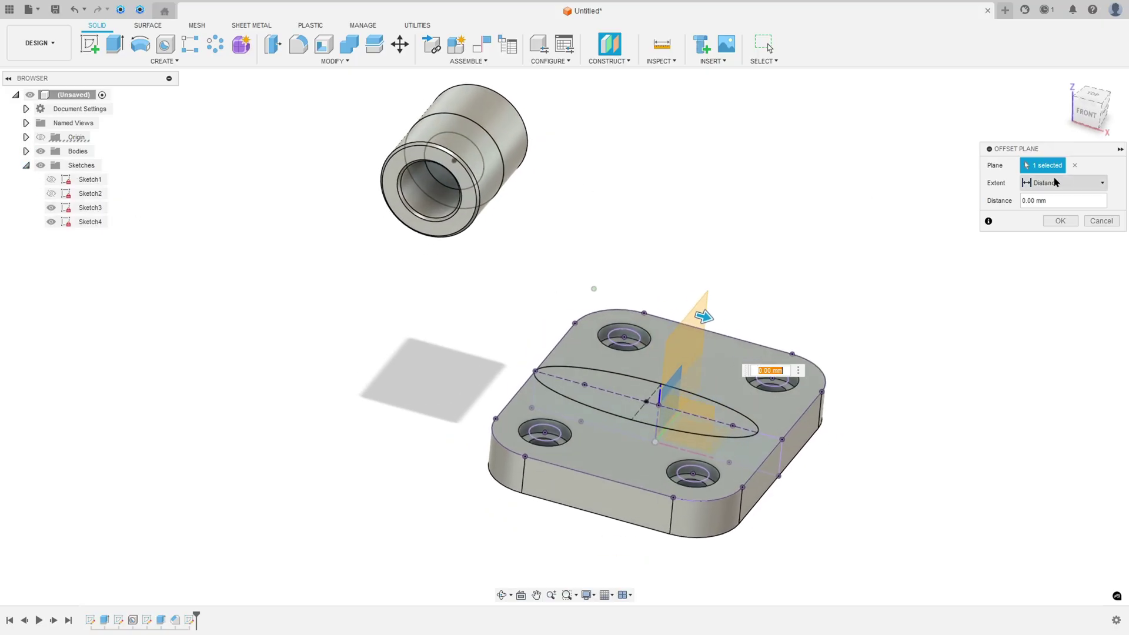
Set the plane's extent to To Object on the tube's end edge and create it
{"action": "left_click", "coordinate": [1044, 187]}
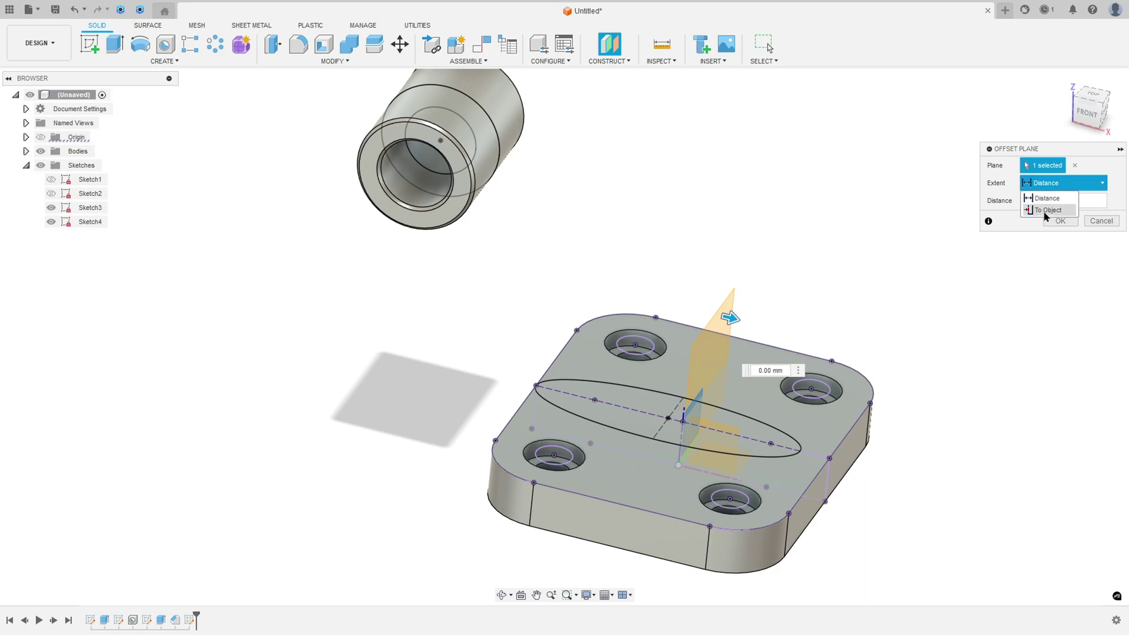
{"action": "left_click", "coordinate": [1046, 213]}
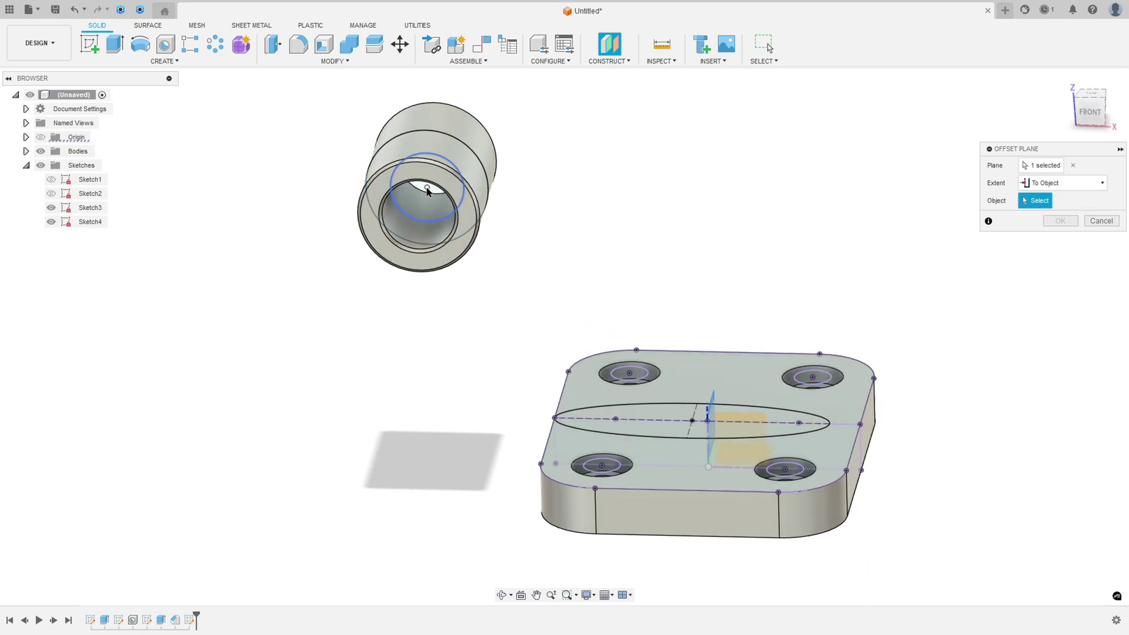
{"action": "left_click", "coordinate": [428, 190]}
{"action": "left_click", "coordinate": [1056, 239]}
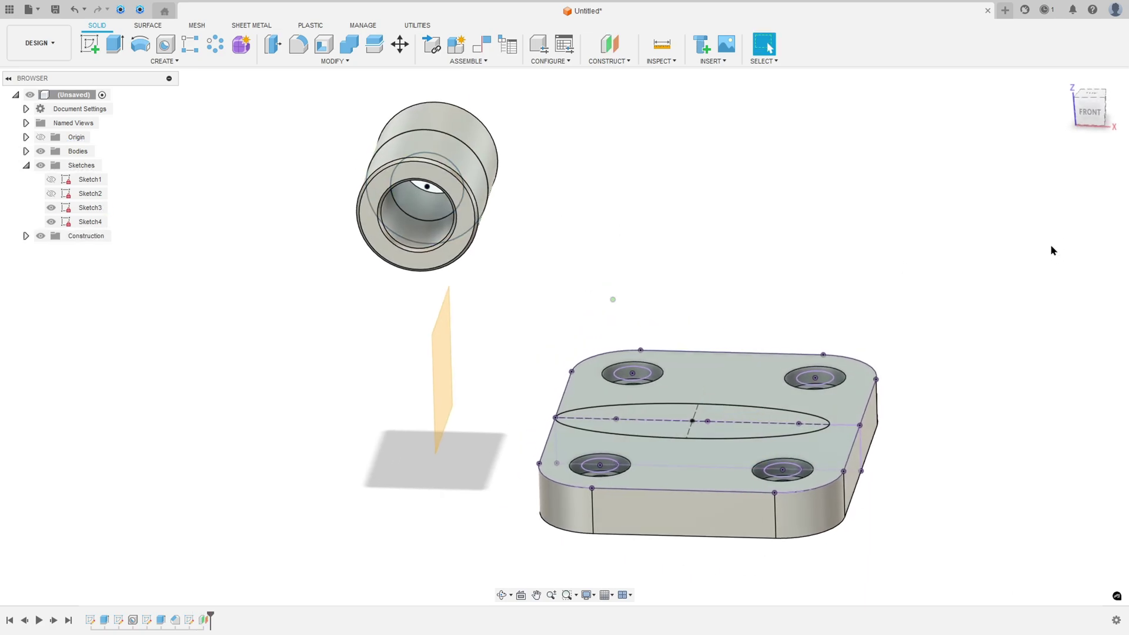
{"action": "middle_click_drag", "start_coordinate": [1050, 245], "coordinate": [915, 200], "text": "shift"}
Hide all bodies and start a new sketch on the offset plane
{"action": "scroll", "coordinate": [661, 212], "scroll_direction": "down", "scroll_amount": 3}
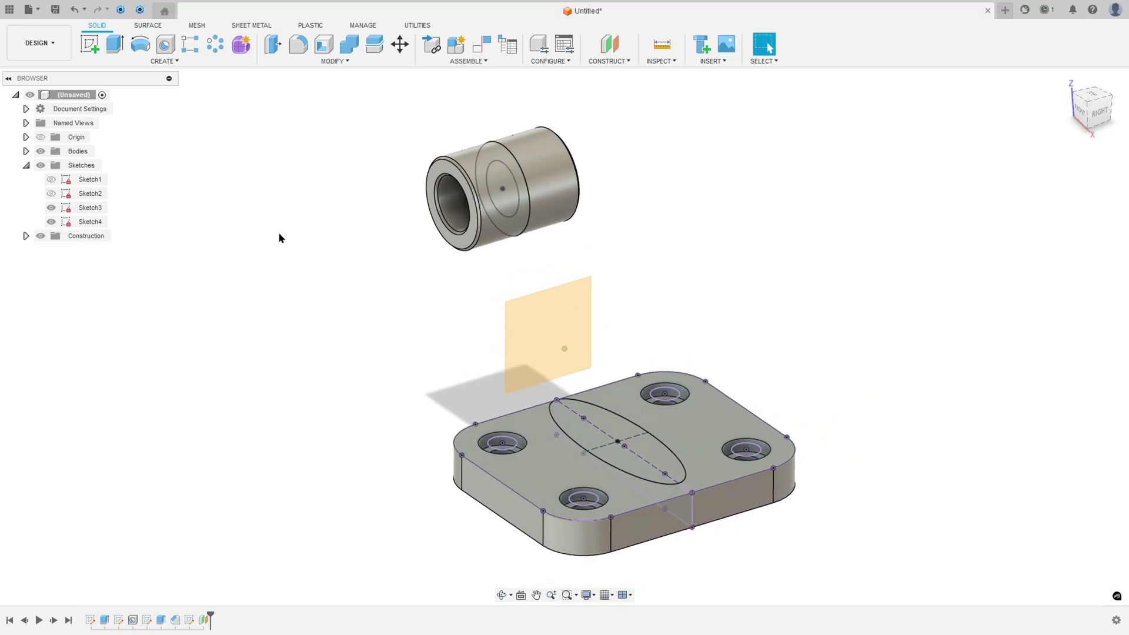
{"action": "left_click", "coordinate": [41, 152]}
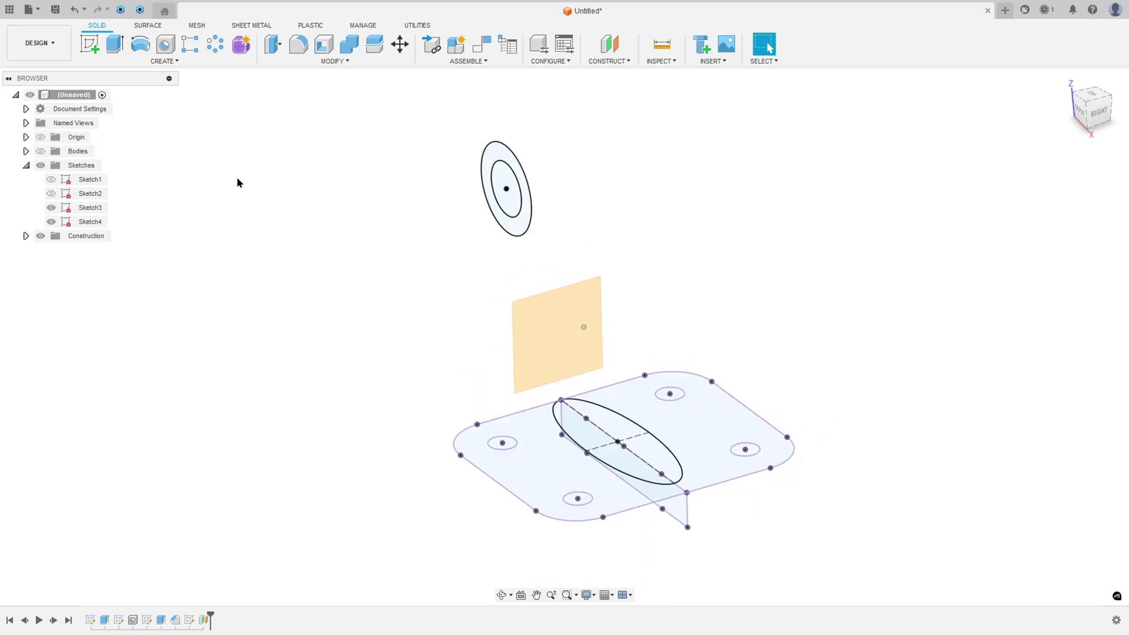
{"action": "left_click", "coordinate": [91, 49]}
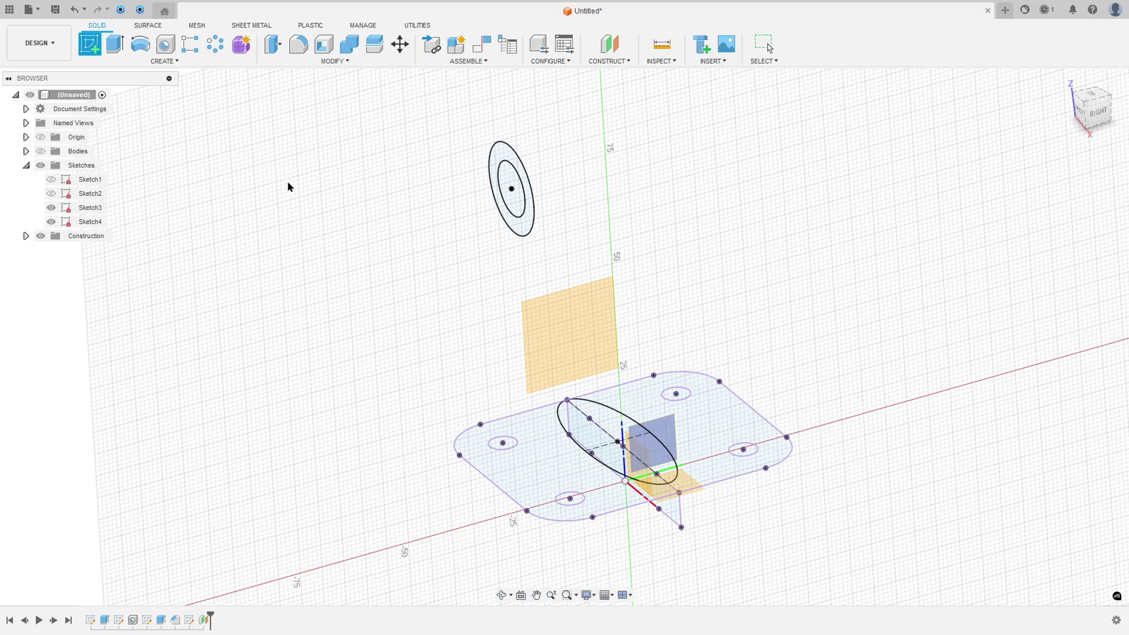
{"action": "left_click", "coordinate": [574, 314]}
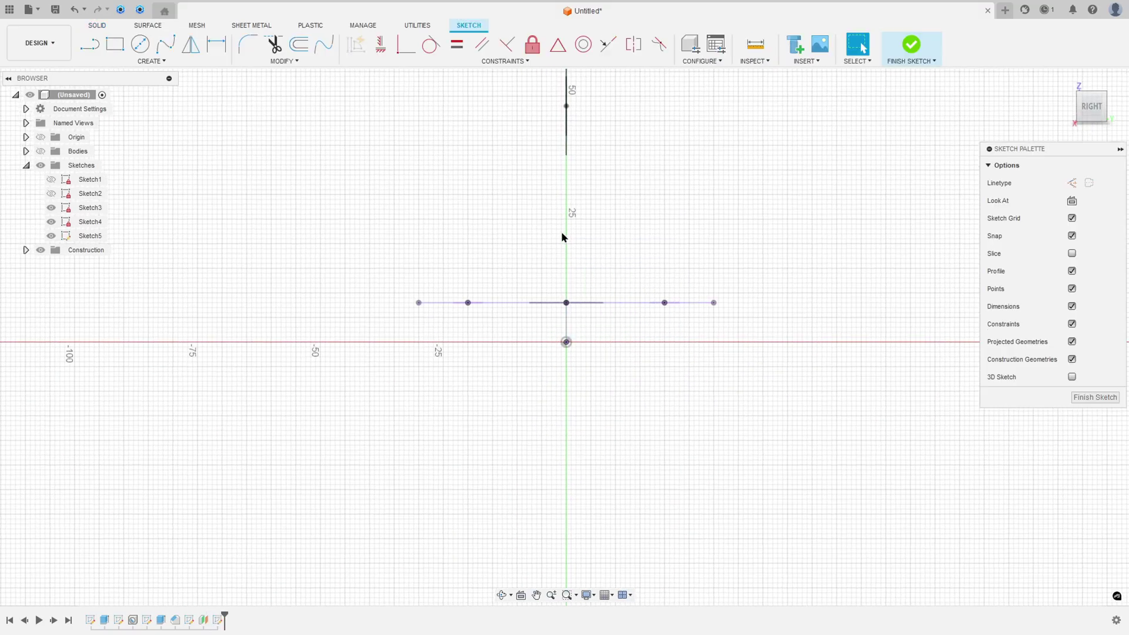
Project the outer ellipse and its centre point into the new sketch as specified entities
{"action": "left_click", "coordinate": [147, 61]}
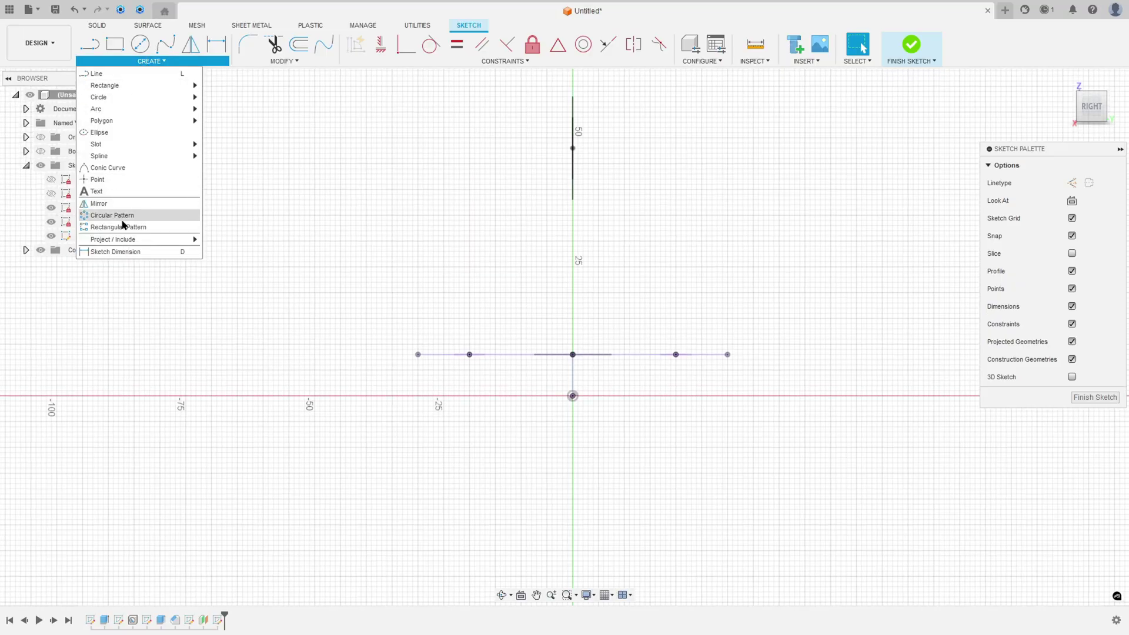
{"action": "mouse_move", "coordinate": [126, 239]}
{"action": "left_click", "coordinate": [221, 241]}
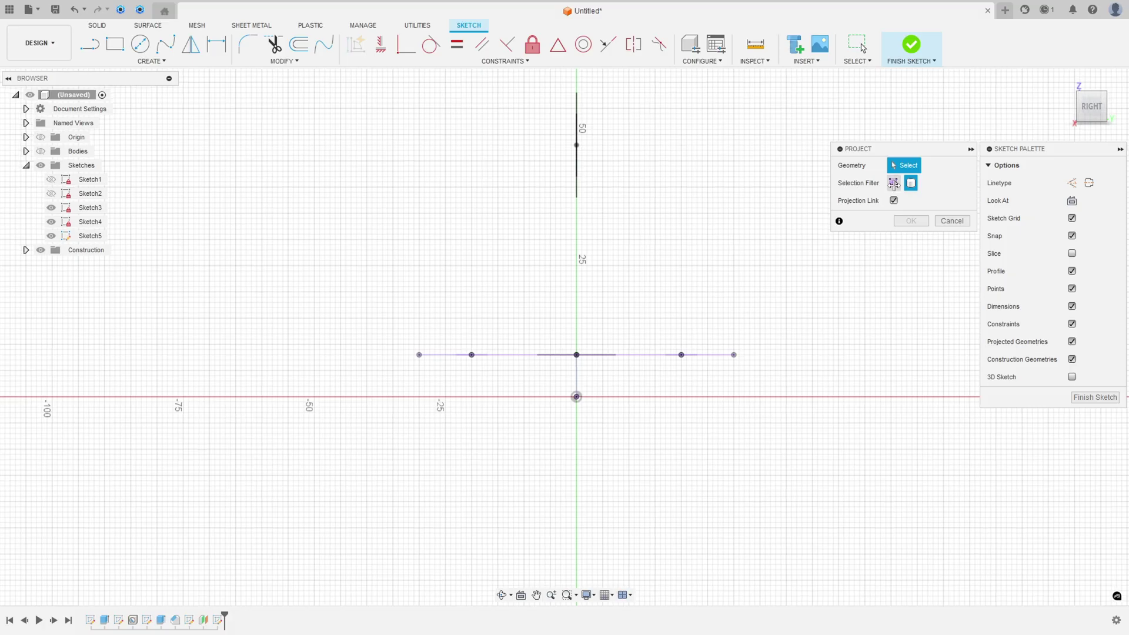
{"action": "left_click", "coordinate": [893, 183]}
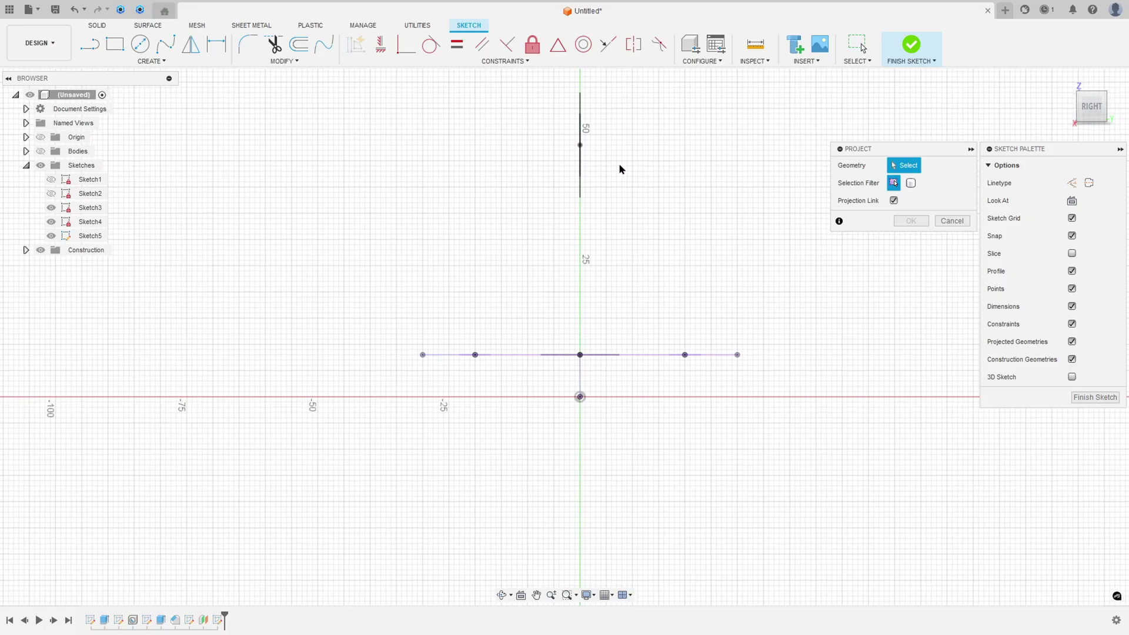
{"action": "middle_click_drag", "start_coordinate": [590, 251], "coordinate": [571, 240], "text": "shift"}
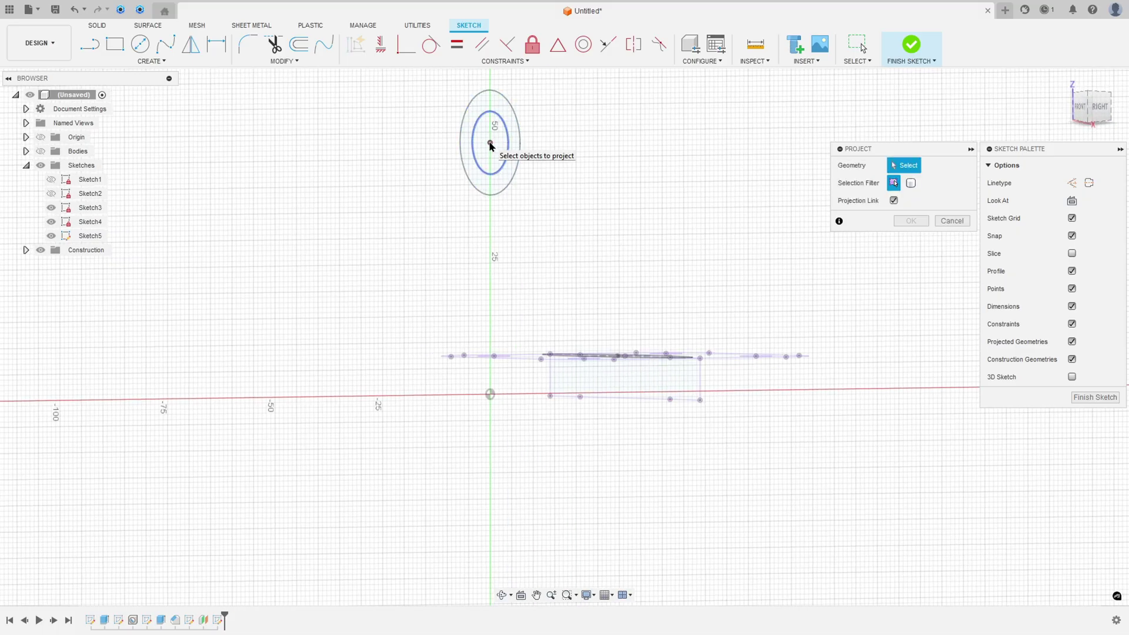
{"action": "left_click", "coordinate": [491, 93]}
{"action": "left_click", "coordinate": [492, 94]}
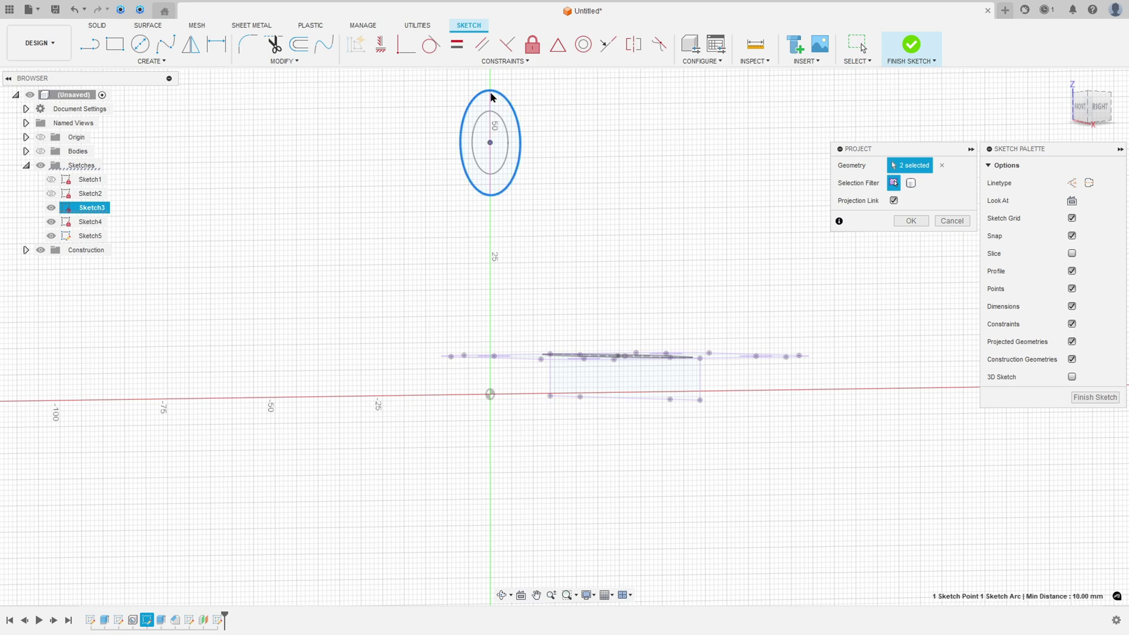
{"action": "left_click", "coordinate": [898, 220]}
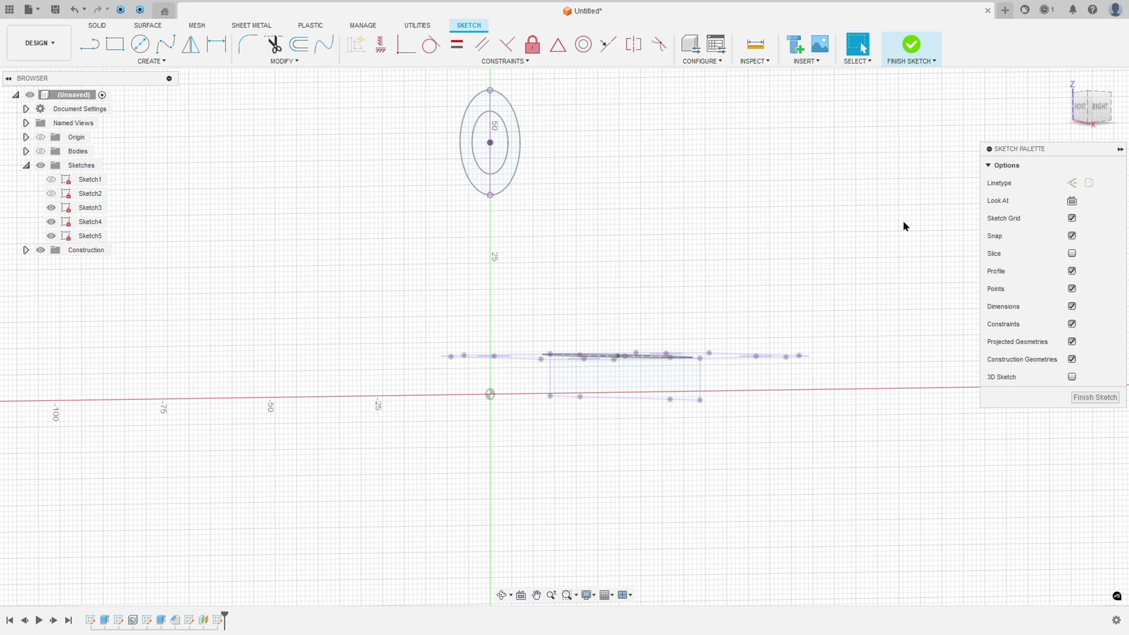
Hide Sketch3, view the sketch from the right, then circle the tube top in red on the drawing
{"action": "left_click", "coordinate": [1099, 107]}
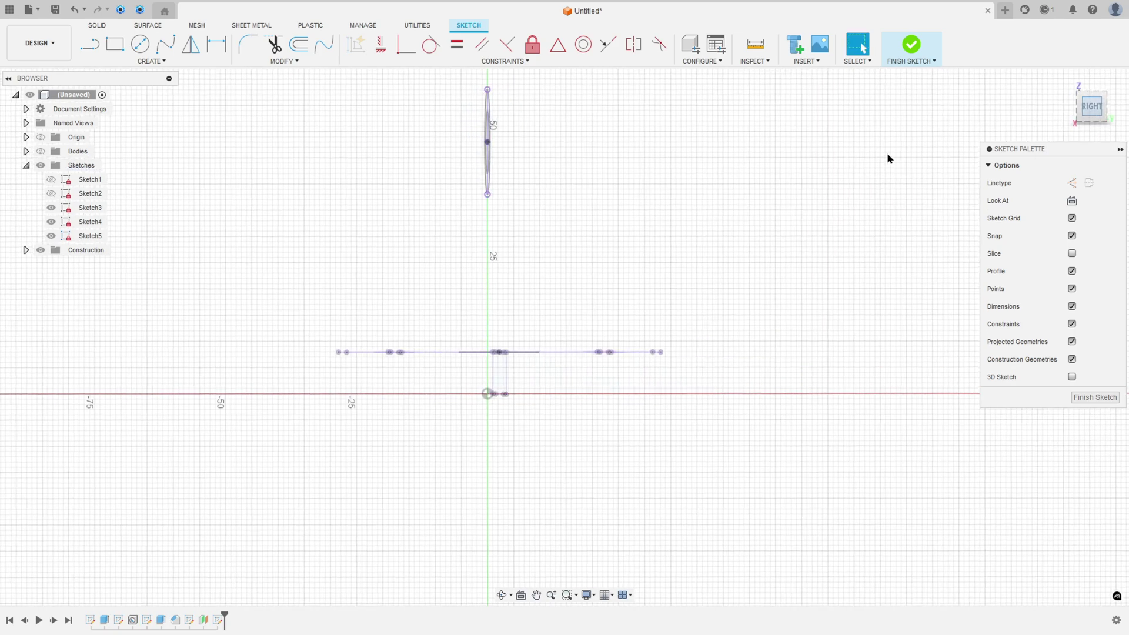
{"action": "left_click", "coordinate": [55, 210]}
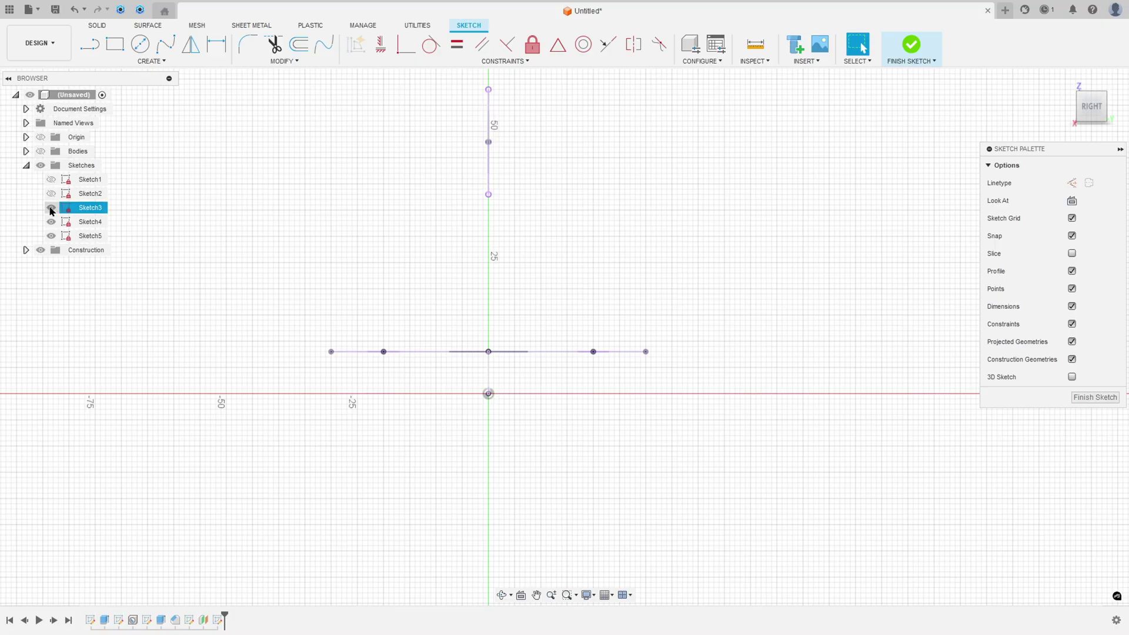
{"action": "left_click", "coordinate": [51, 209]}
{"action": "mouse_move", "coordinate": [490, 162]}
{"action": "middle_mouse_down"}
{"action": "mouse_move", "coordinate": [502, 153]}
{"action": "mouse_move", "coordinate": [511, 229]}
{"action": "mouse_move", "coordinate": [530, 247]}
{"action": "middle_mouse_up"}
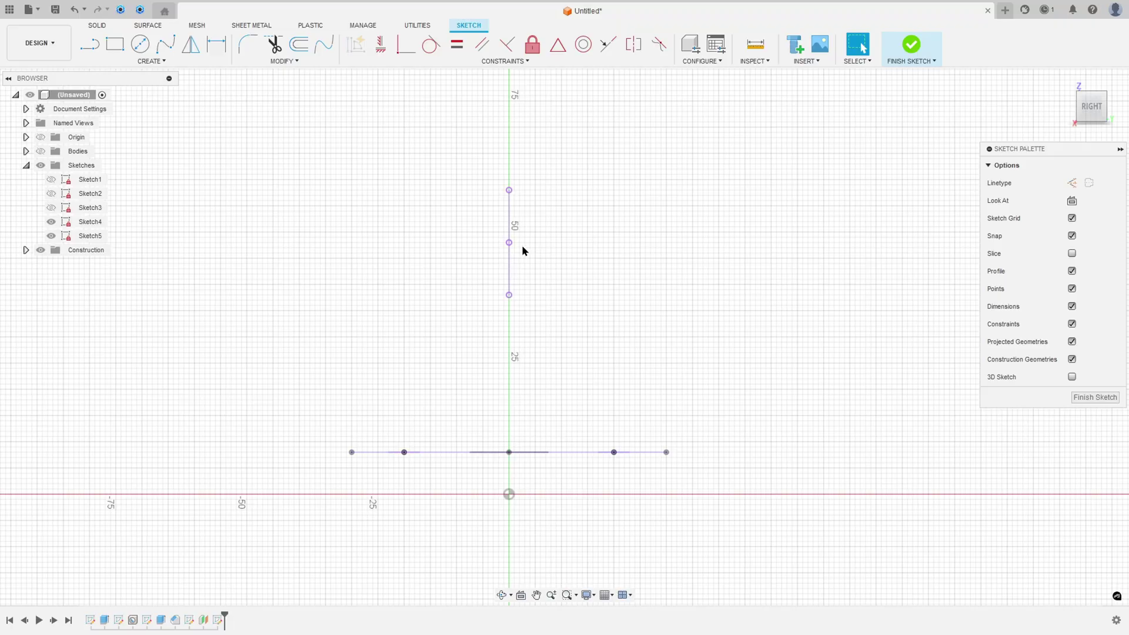
{"action": "key", "text": "alt+Tab"}
{"action": "mouse_move", "coordinate": [681, 369]}
{"action": "left_mouse_down"}
{"action": "mouse_move", "coordinate": [659, 399]}
{"action": "mouse_move", "coordinate": [693, 419]}
{"action": "mouse_move", "coordinate": [701, 383]}
{"action": "mouse_move", "coordinate": [676, 366]}
{"action": "left_mouse_up"}
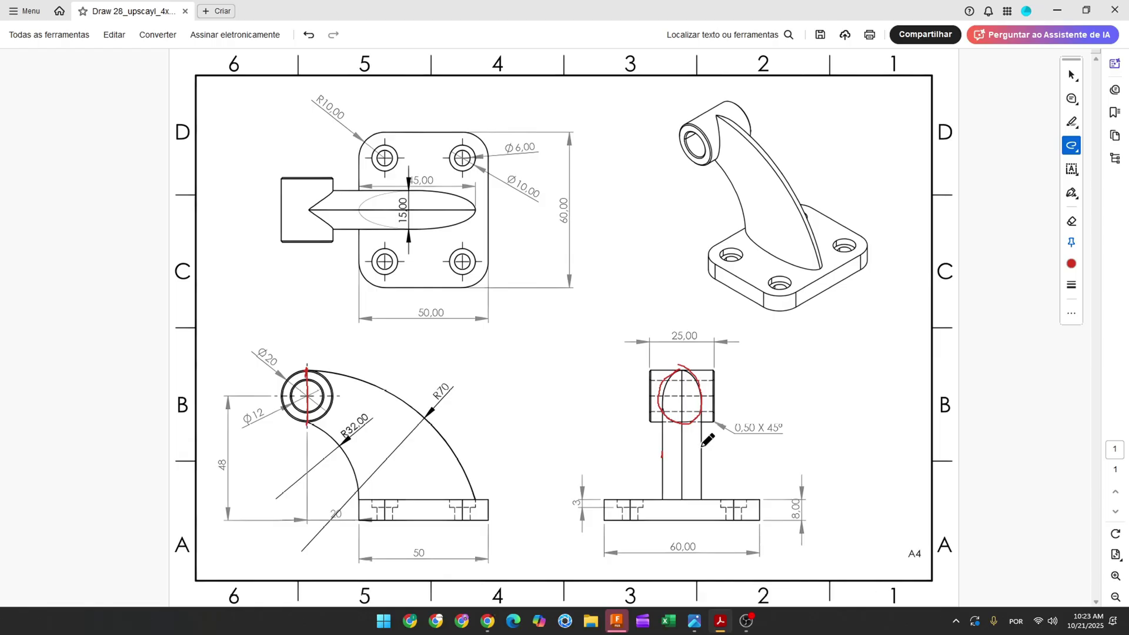
Tick the right edge of the side view's stem in red
{"action": "left_click_drag", "start_coordinate": [702, 449], "coordinate": [703, 459]}
Draw an upright ellipse centred on the projected line's midpoint with a 15 mm minor axis, its 15.00 dimension placed below
{"action": "left_click", "coordinate": [614, 623]}
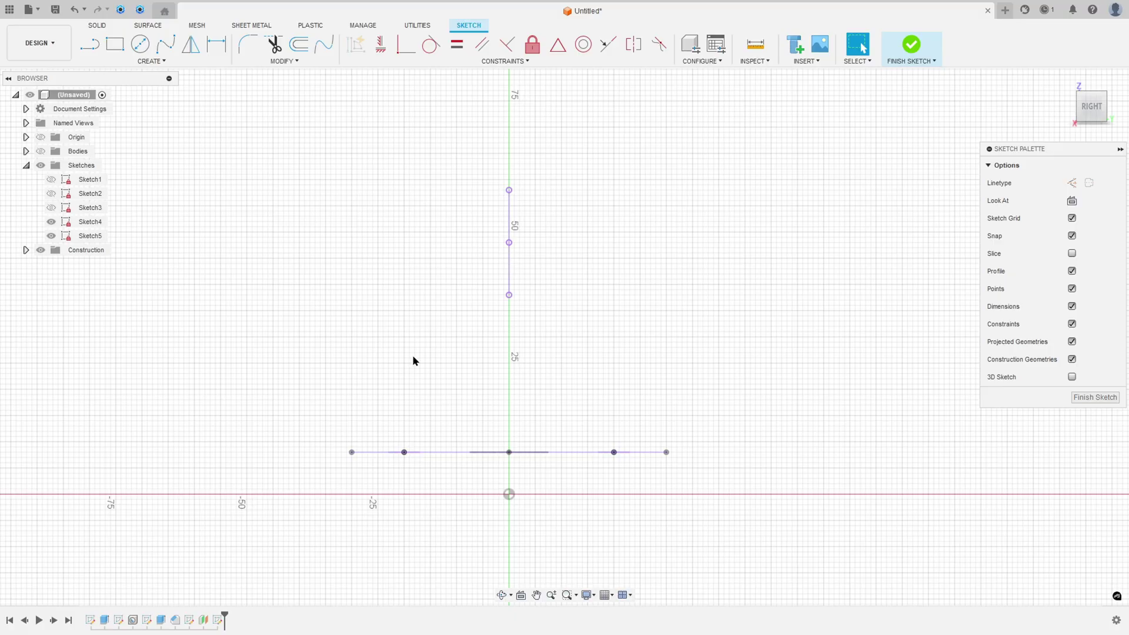
{"action": "left_click", "coordinate": [158, 61]}
{"action": "left_click", "coordinate": [125, 133]}
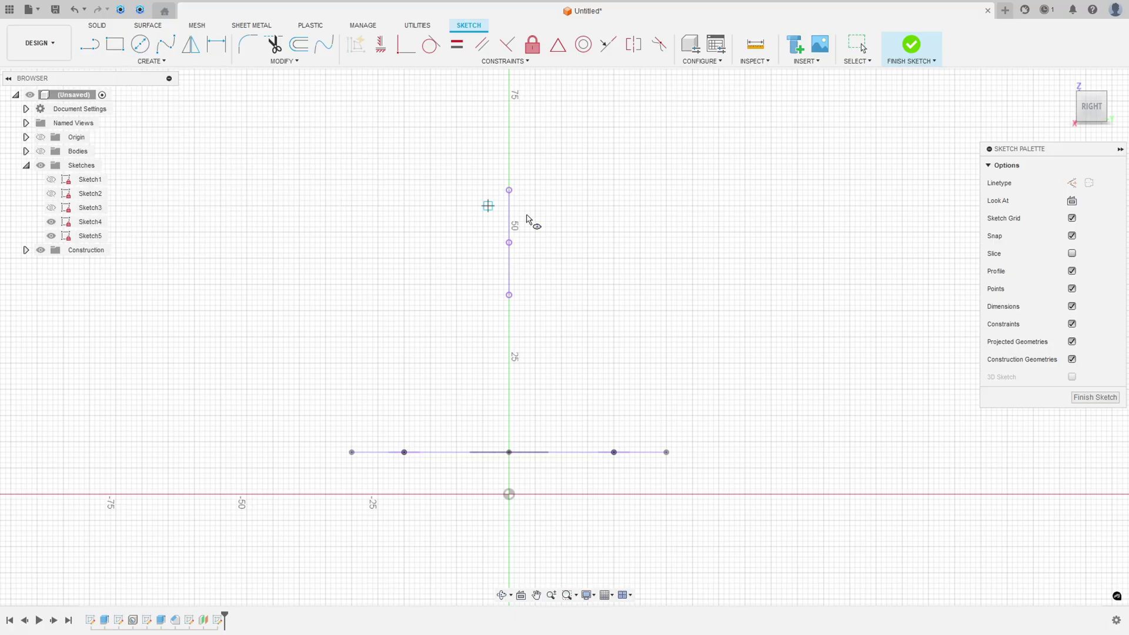
{"action": "left_click", "coordinate": [509, 242]}
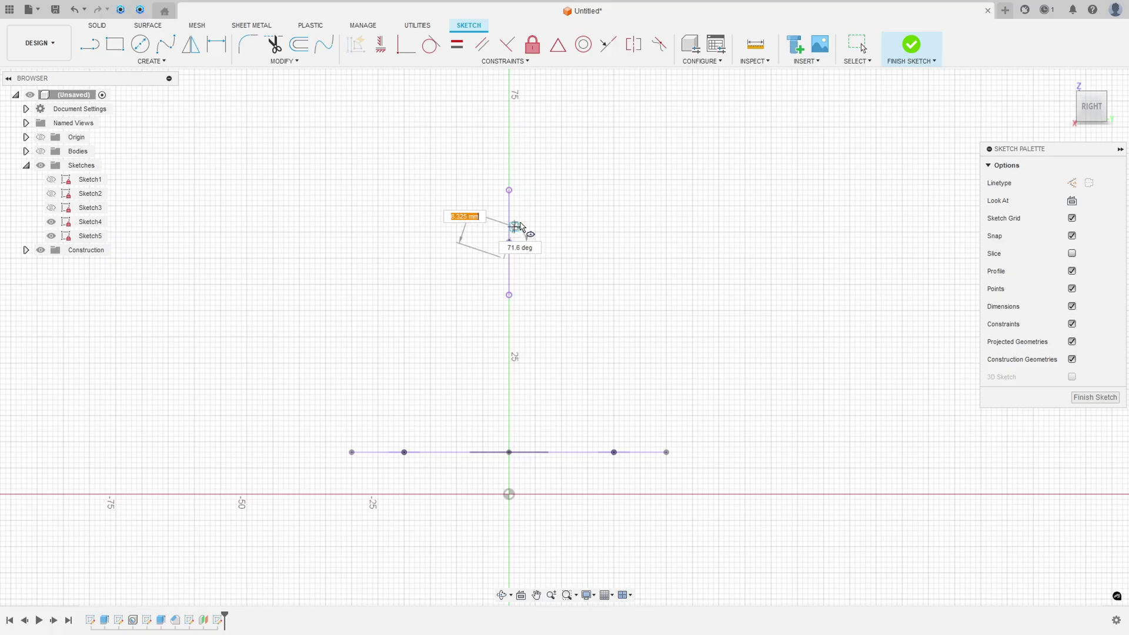
{"action": "left_click", "coordinate": [509, 191]}
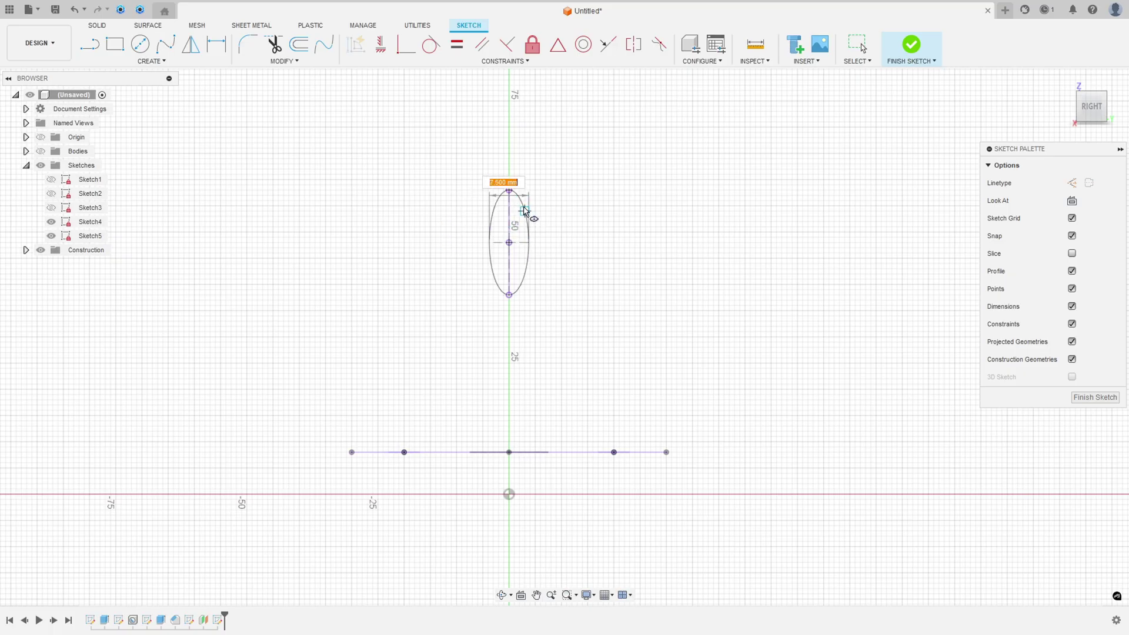
{"action": "type", "text": "15"}
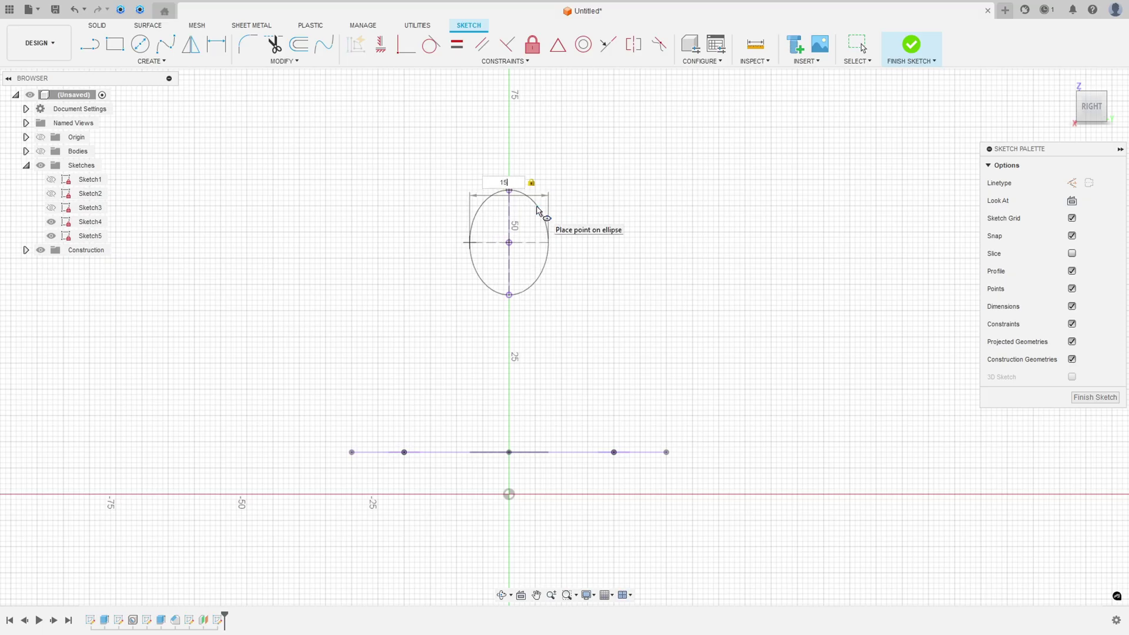
{"action": "key", "text": "Return"}
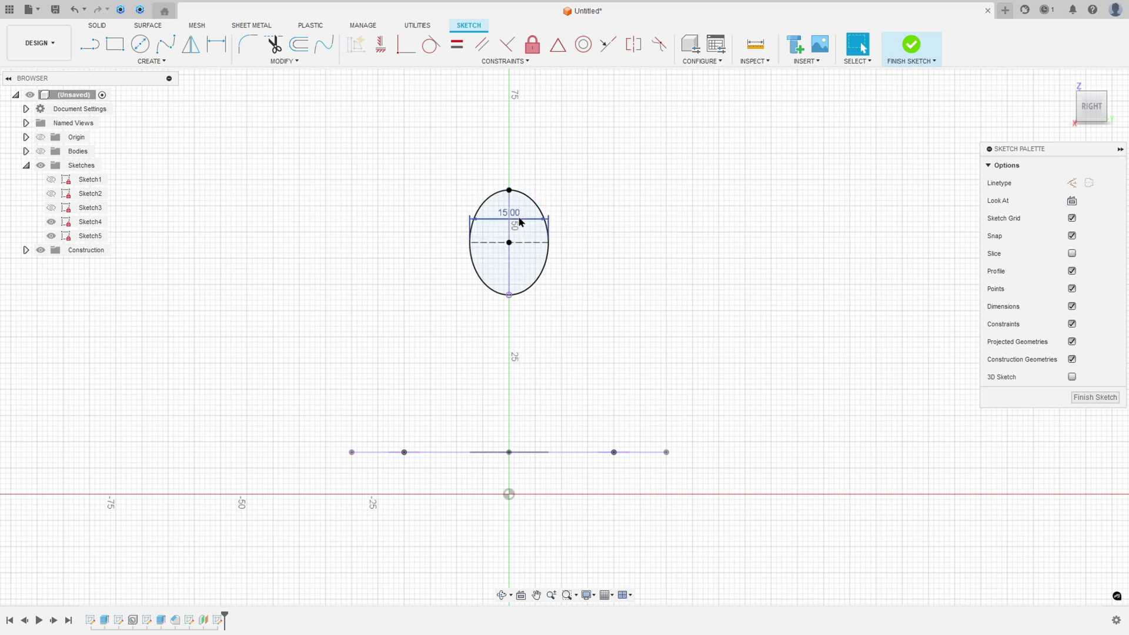
{"action": "left_click", "coordinate": [523, 341]}
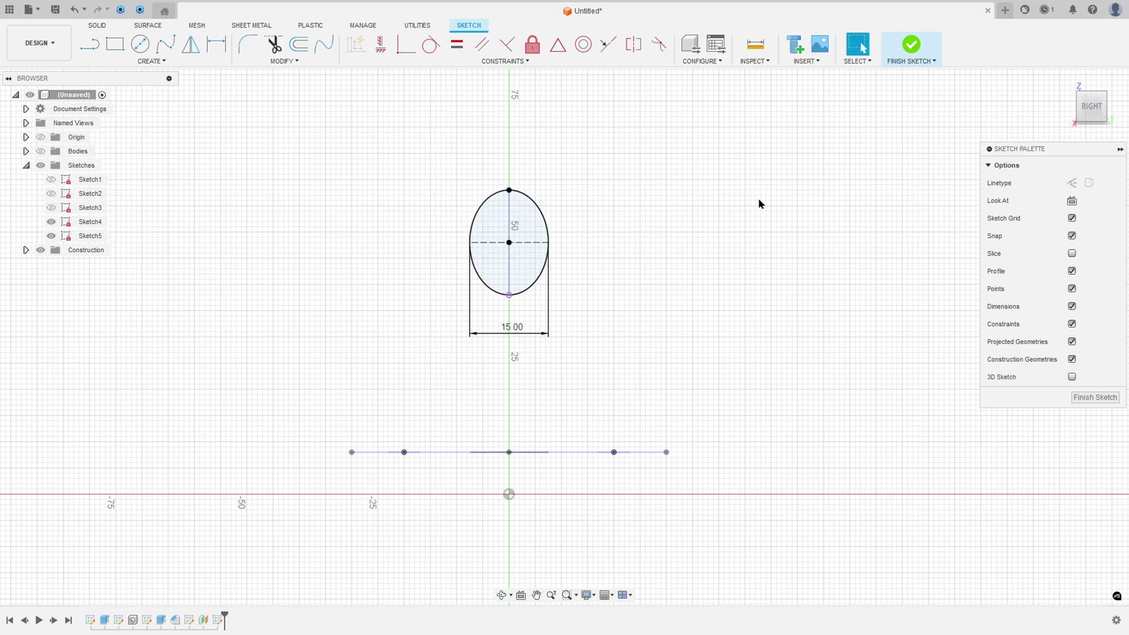